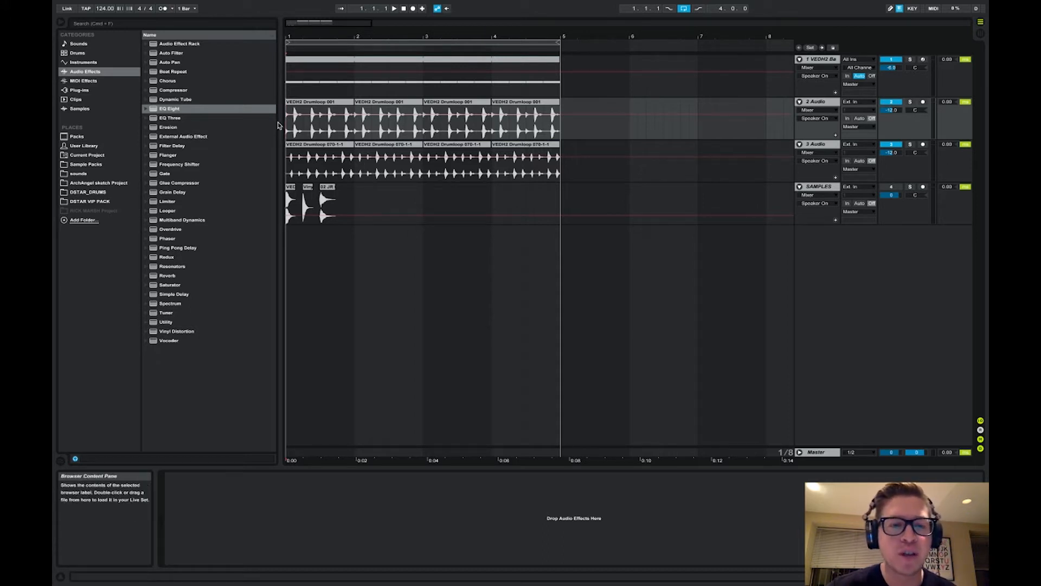
Play back the existing kick and drum loop arrangement from the start
drag(291, 26, 291, 54)
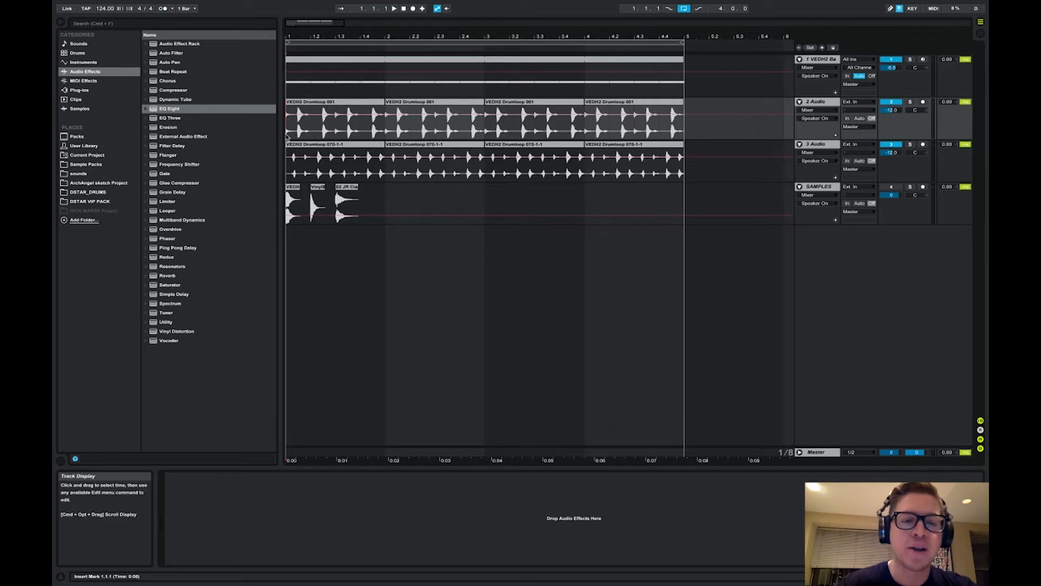
click(314, 111)
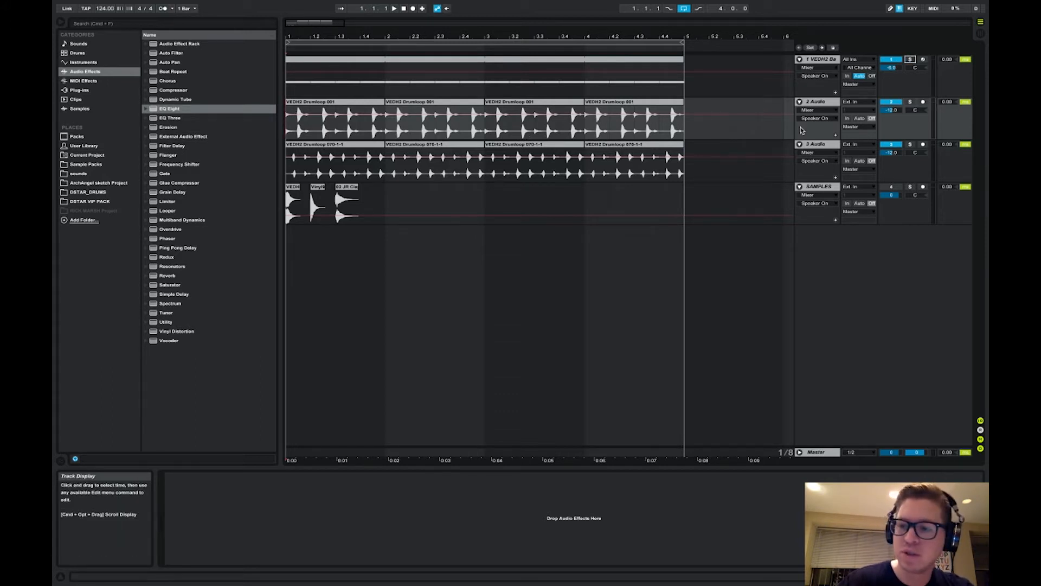
key(space)
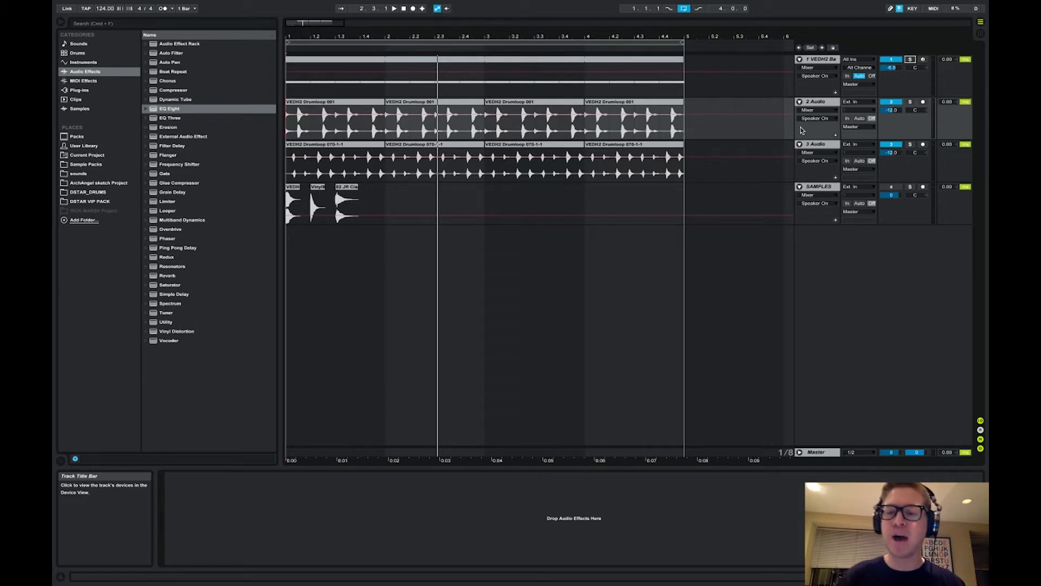
Solo the SAMPLES track, audition its clap samples one by one, and turn the solo off again
click(818, 188)
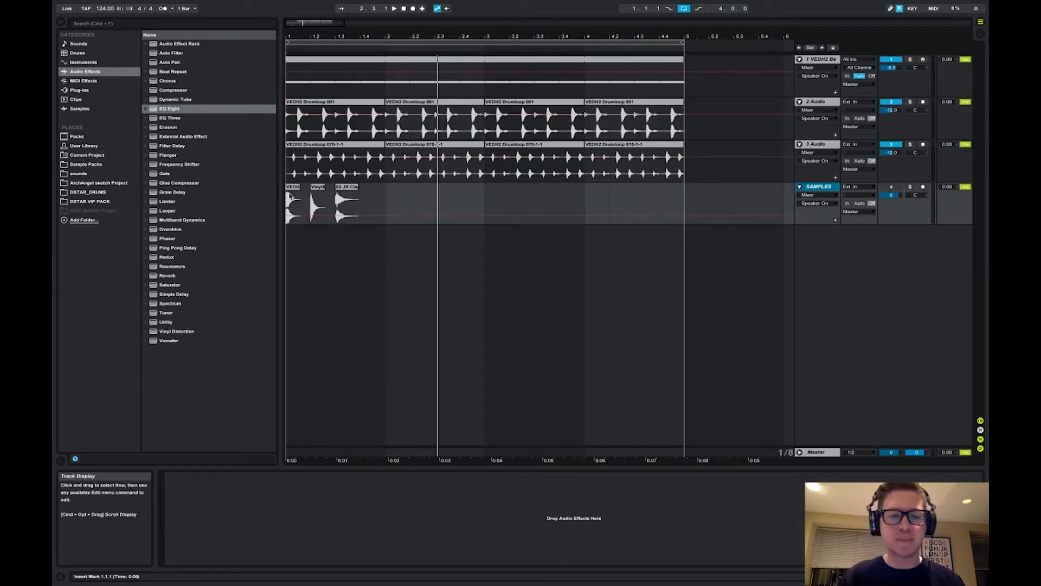
key(space)
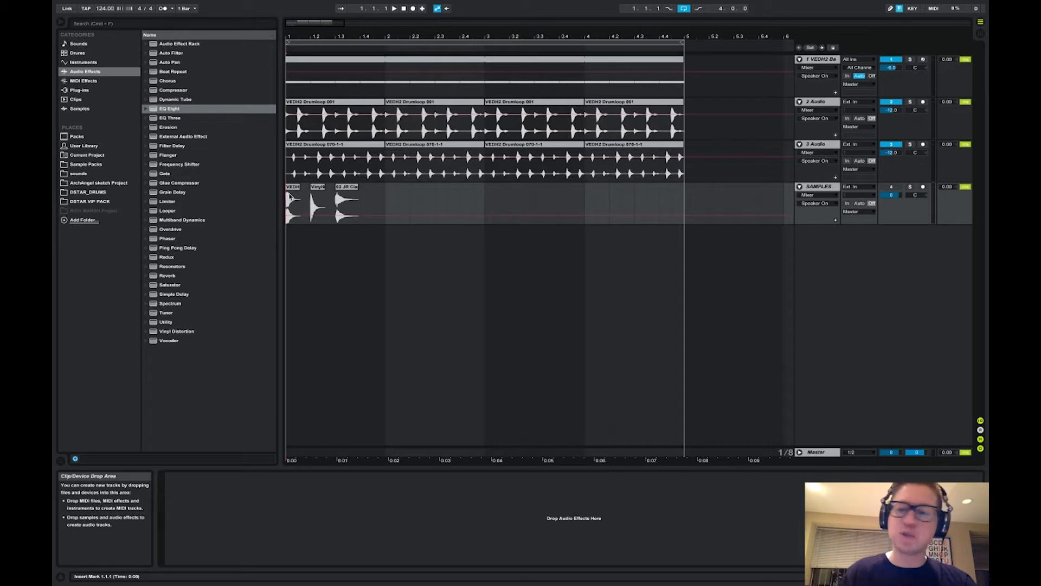
click(911, 187)
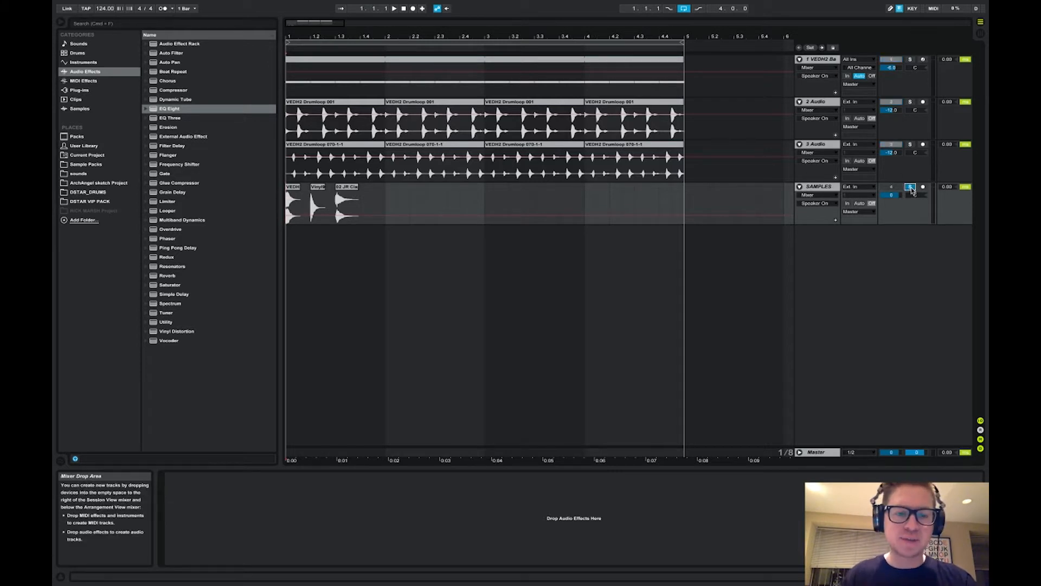
click(308, 198)
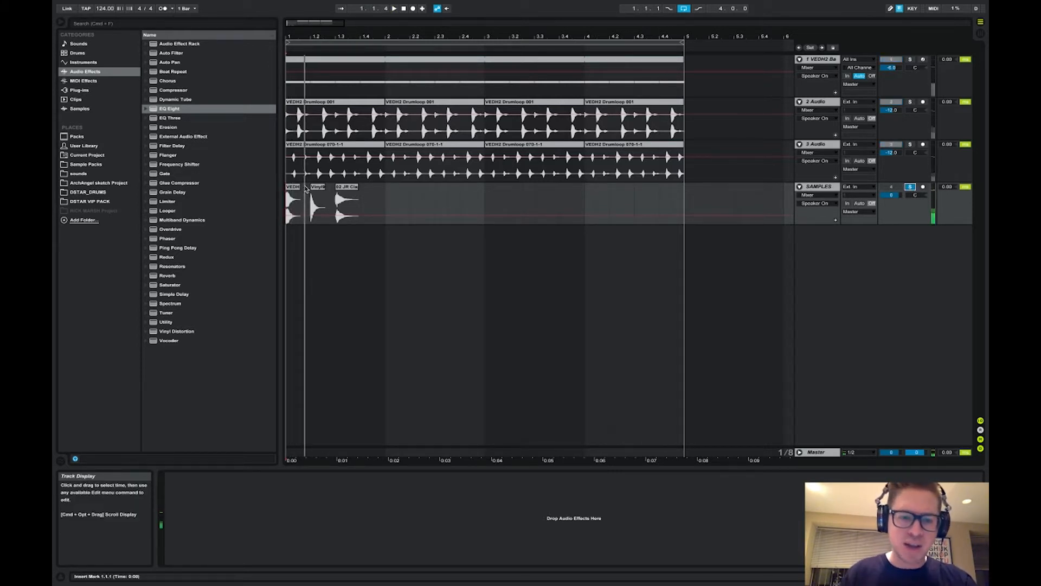
key(space)
key(space)
click(337, 201)
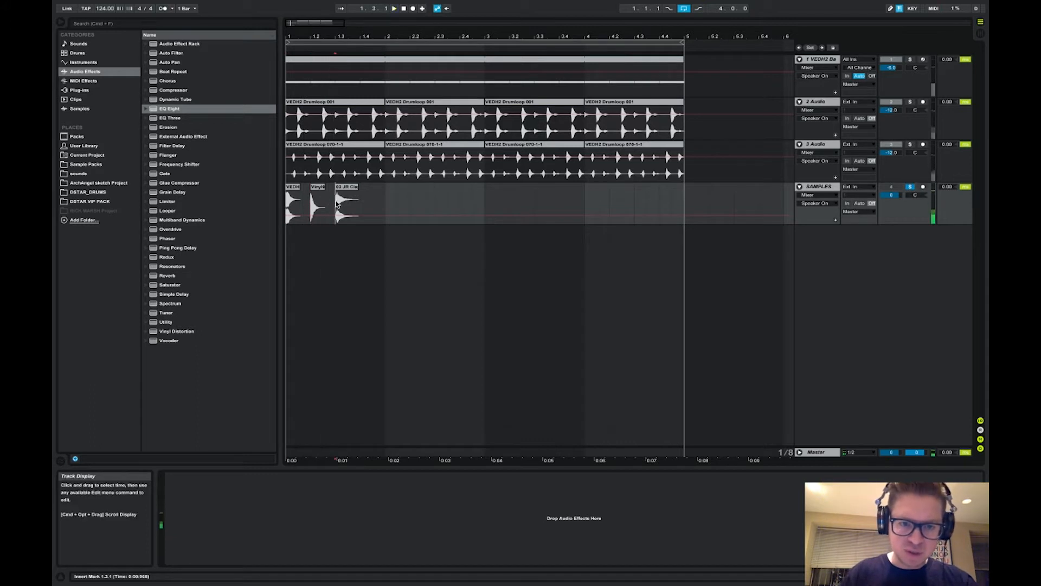
key(space)
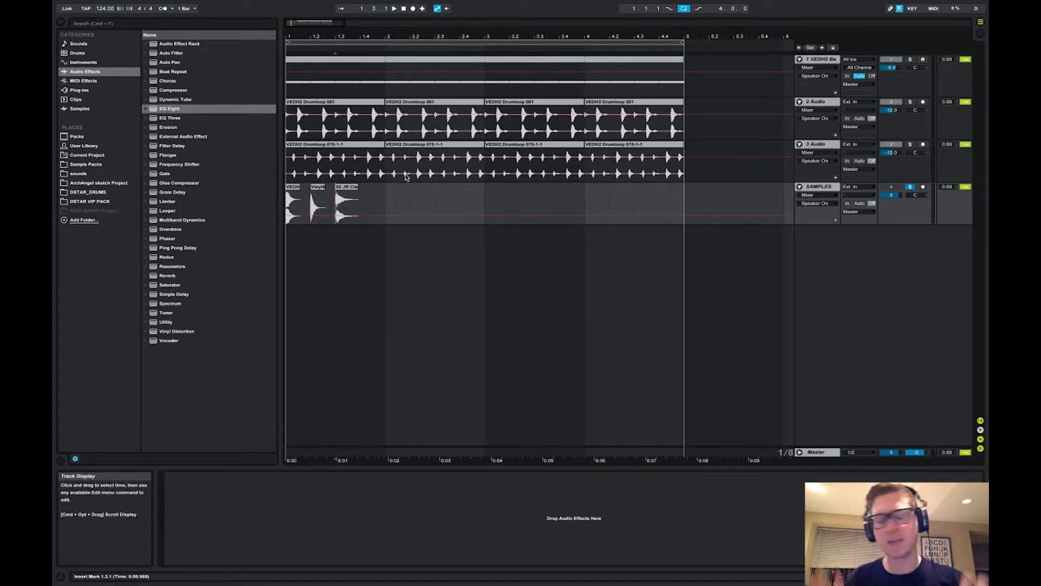
key(space)
key(space)
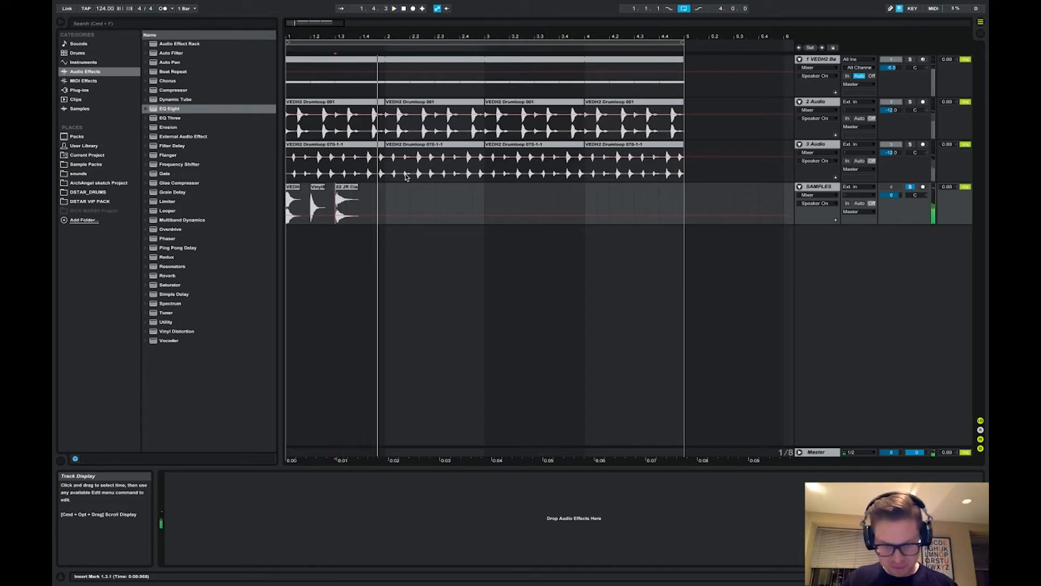
click(911, 187)
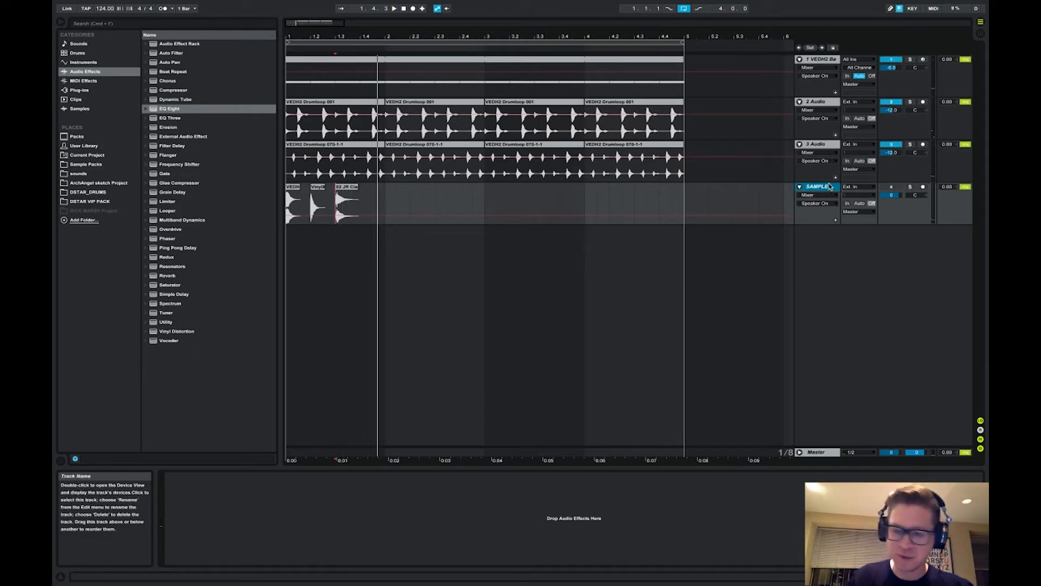
Insert a MIDI track with Simpler below the SAMPLES track and load the first sample, VEDH2 Clap 001, into it
key(super+shift+t)
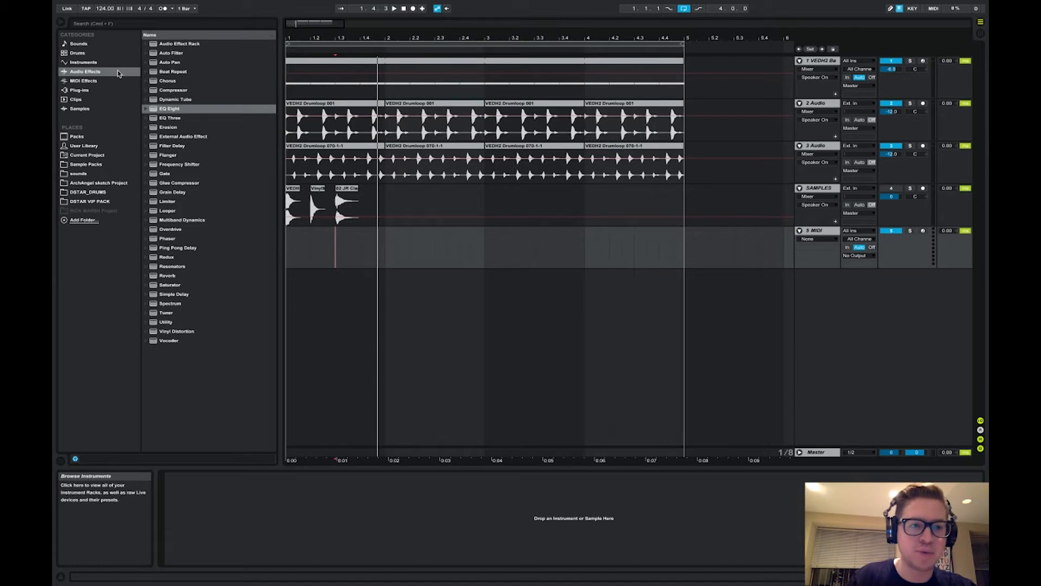
click(104, 81)
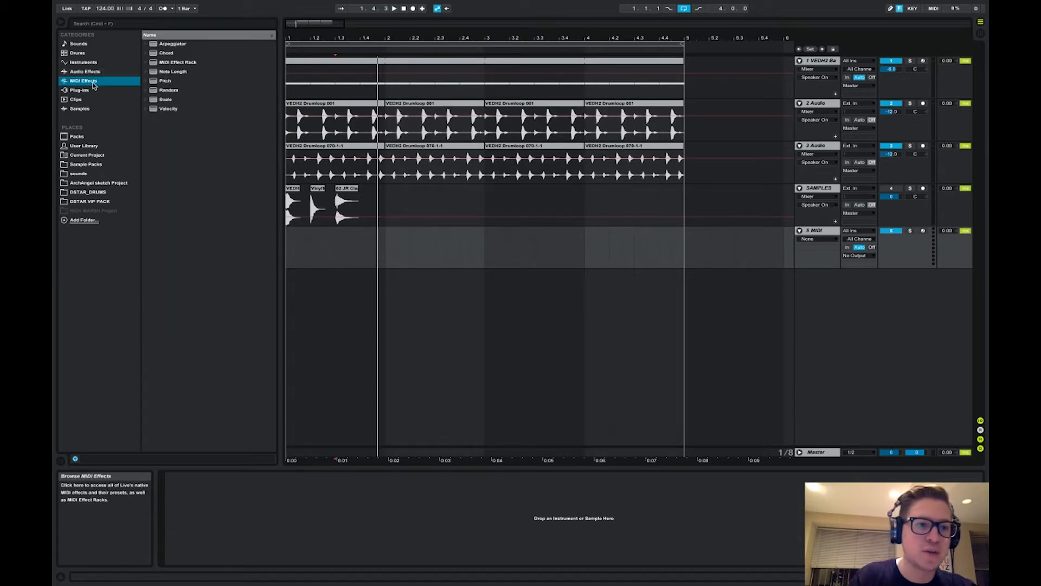
click(100, 93)
click(82, 63)
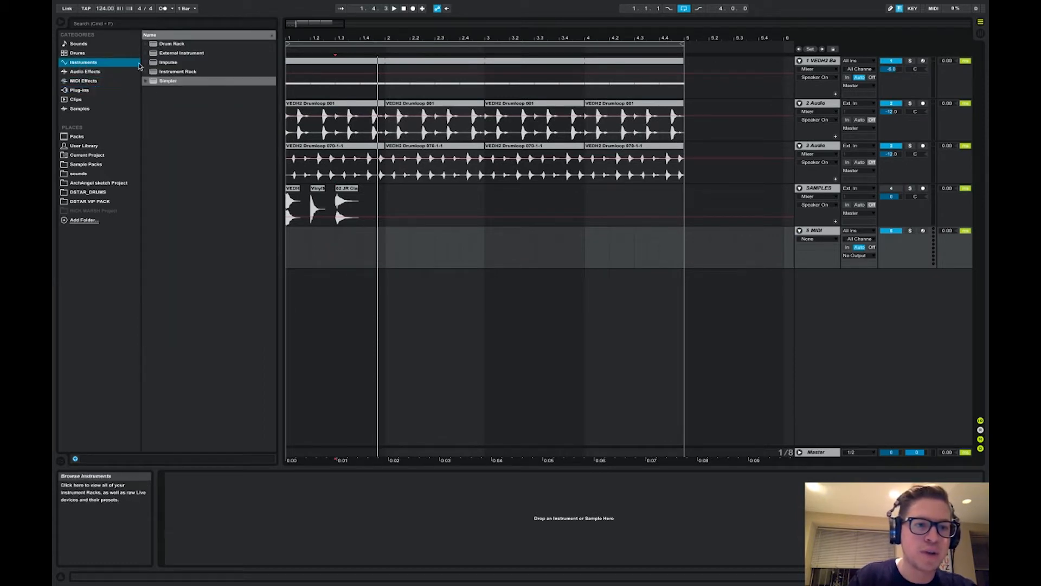
double_click(166, 81)
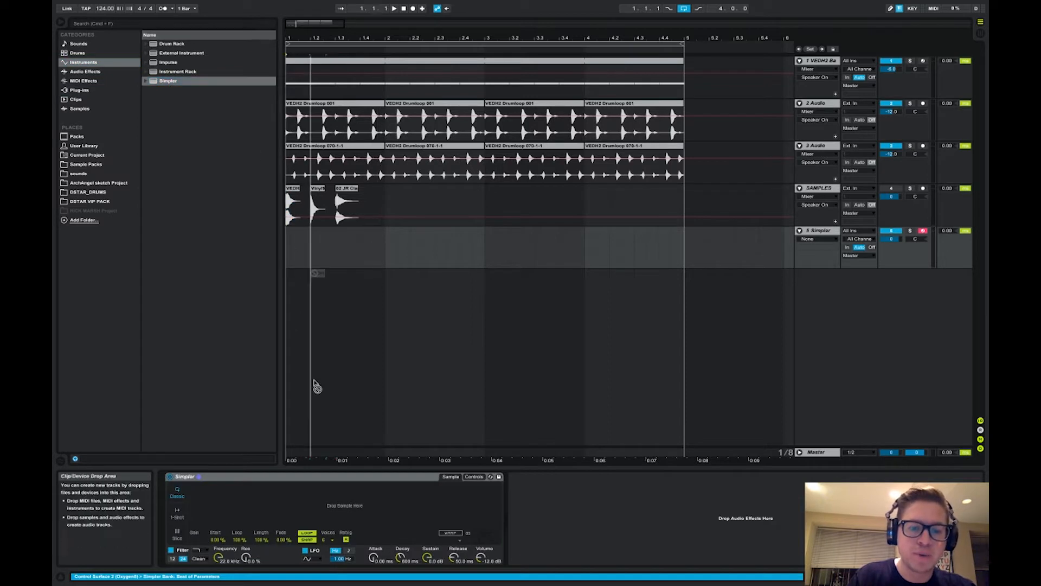
drag(293, 206, 196, 493)
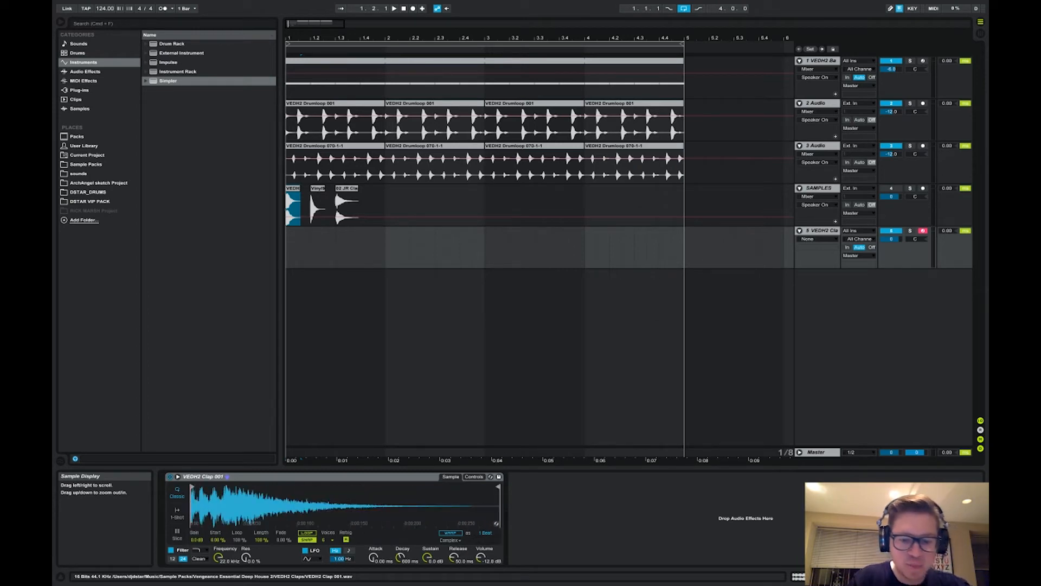
Copy the kick's MIDI clip to the clap track and delete its C3 notes on beats 1 and 3
click(366, 59)
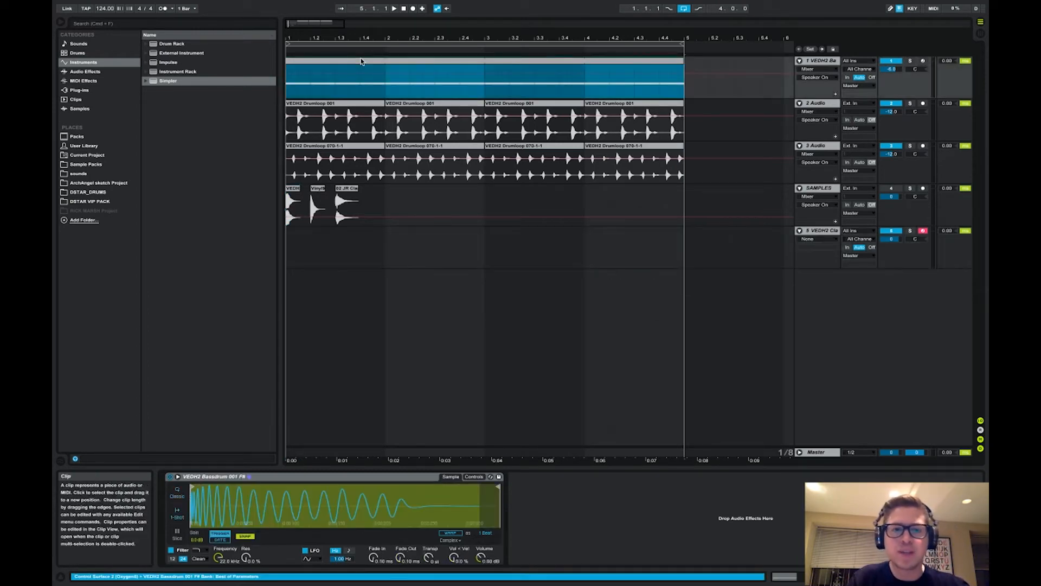
click(287, 243)
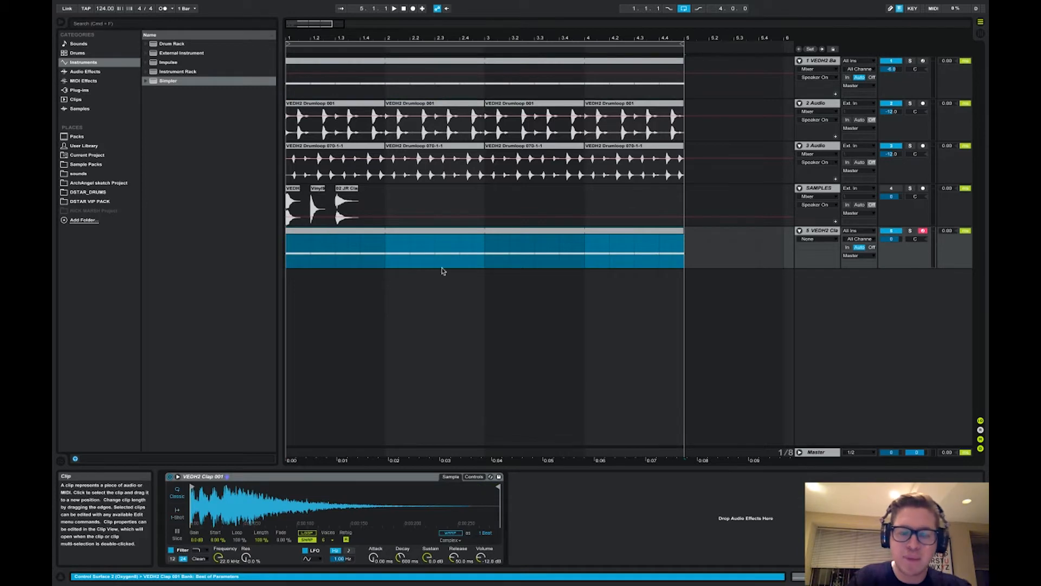
click(835, 576)
click(316, 451)
click(317, 437)
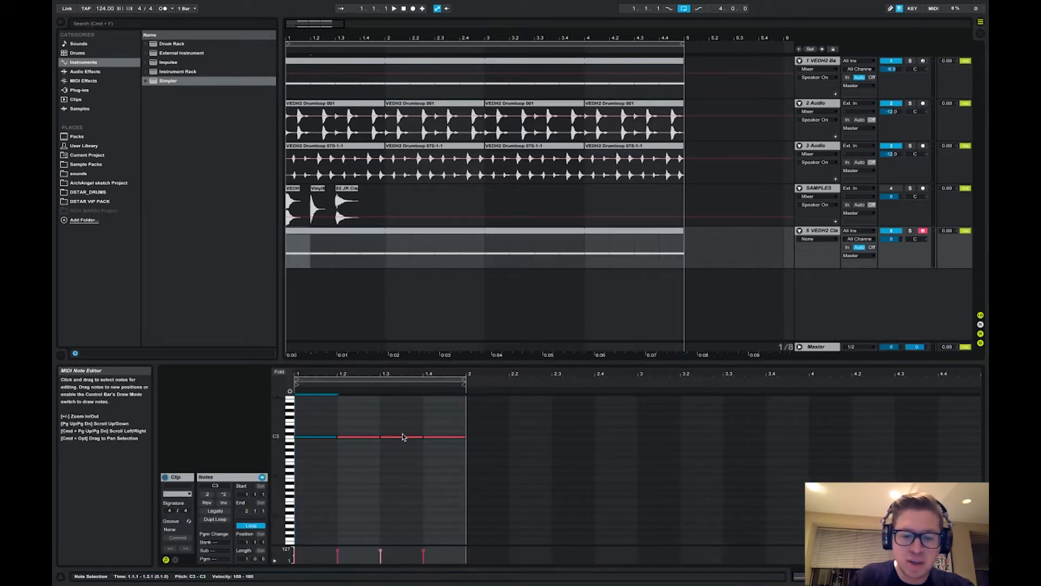
shift+click(402, 437)
key(Delete)
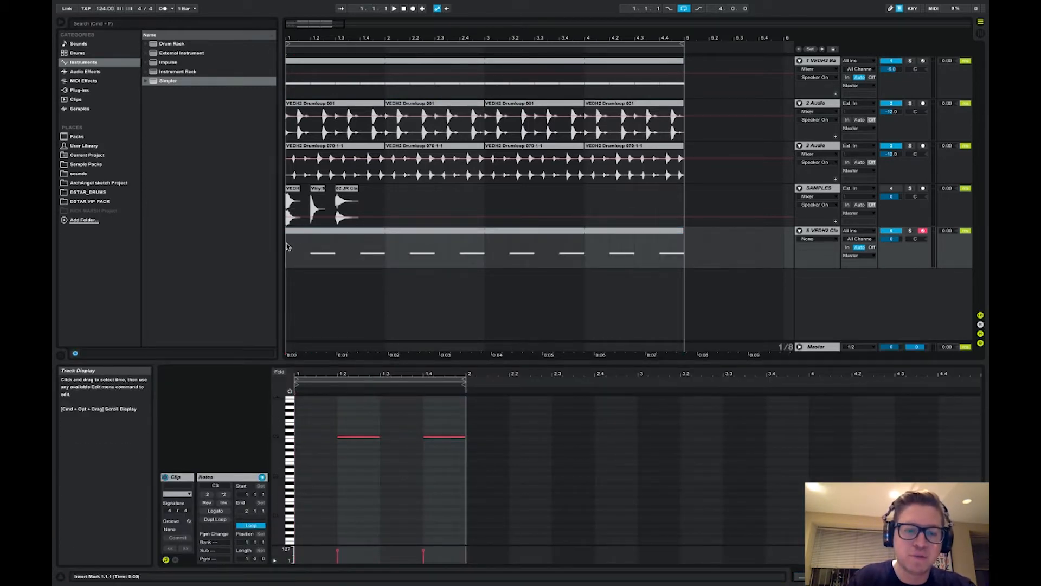
Play the beat with the new clap and select the clap track's Track Delay value
key(space)
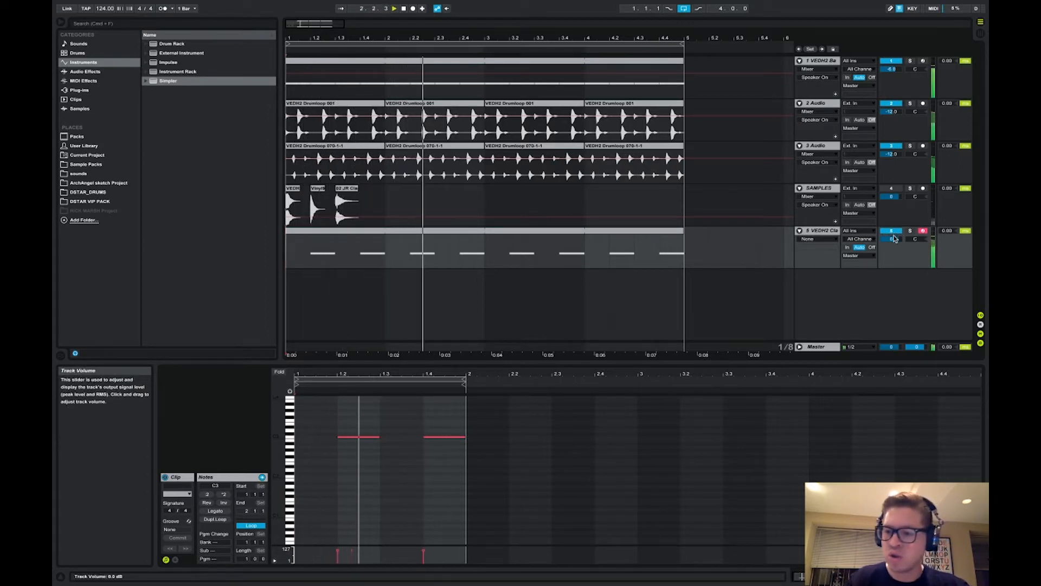
click(980, 343)
click(980, 344)
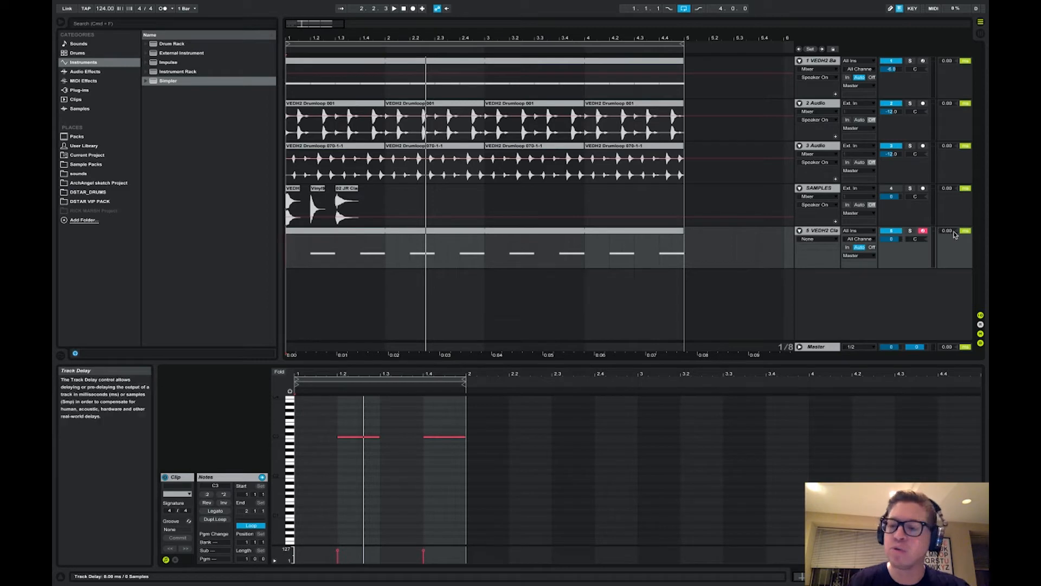
drag(955, 235, 955, 233)
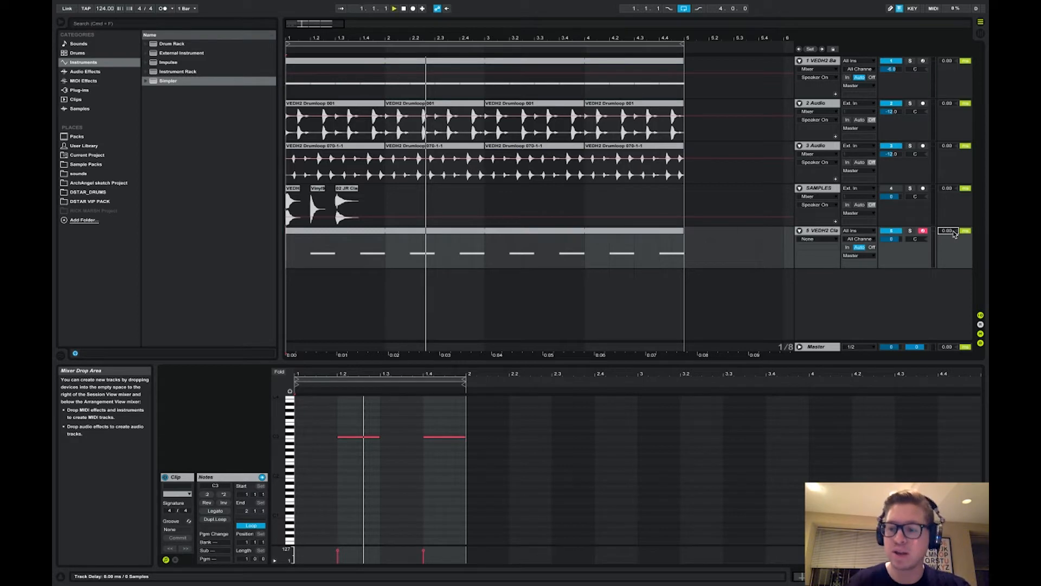
key(space)
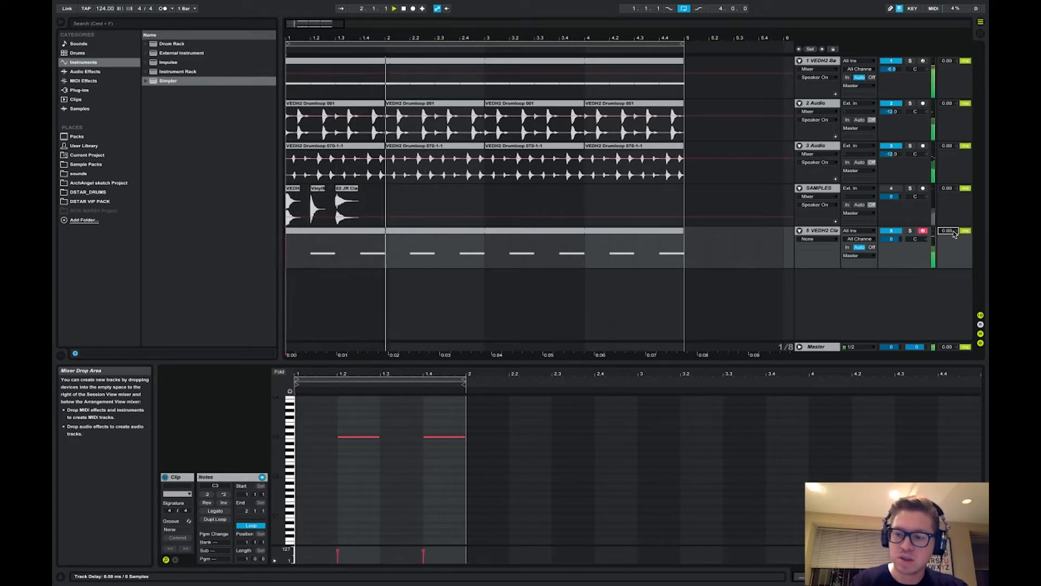
Try clap track delays of -7 ms and -14 ms during playback, and reset the delay to 0
drag(955, 233, 955, 234)
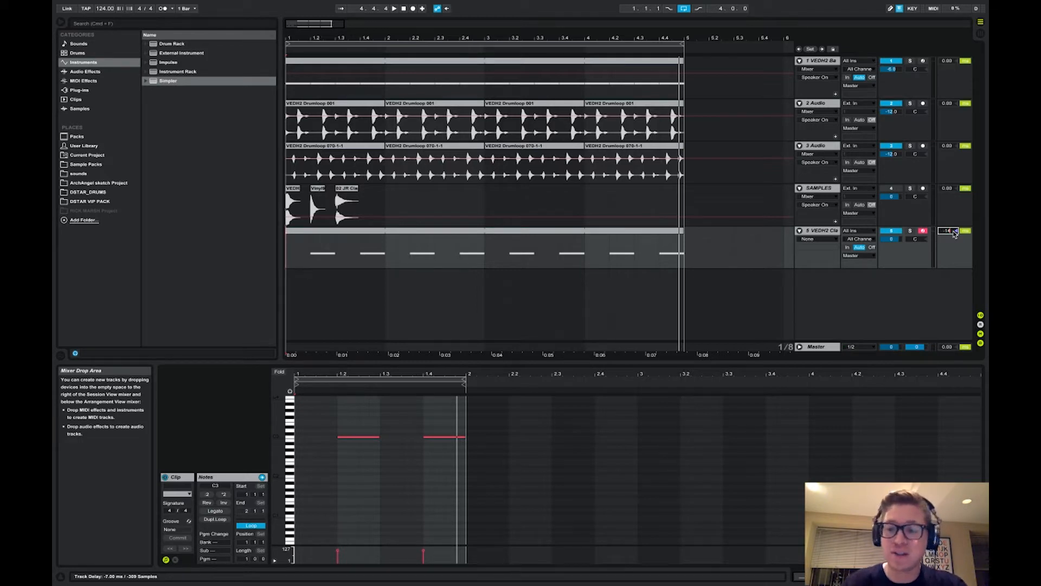
key(Return)
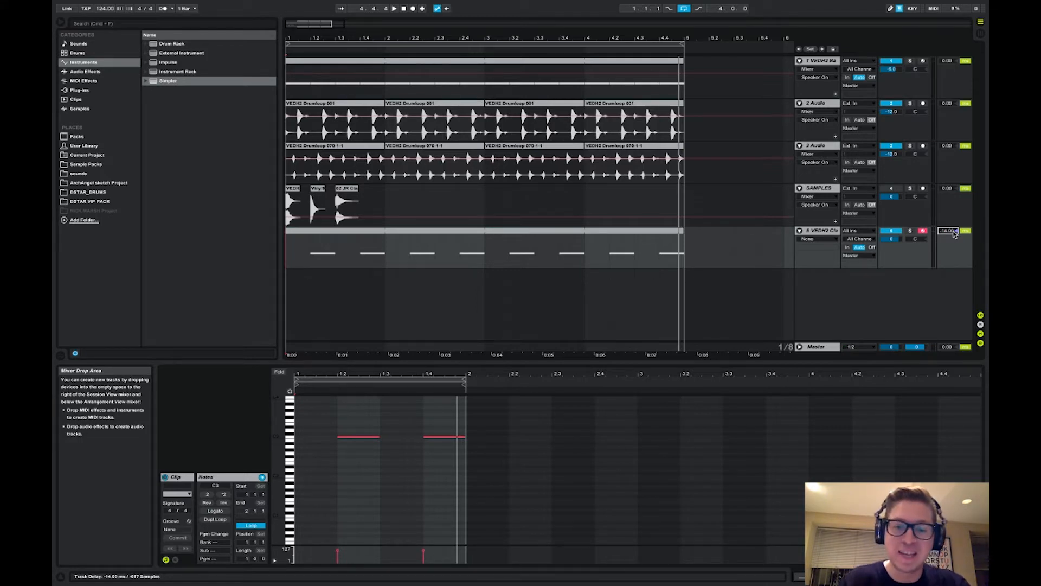
key(space)
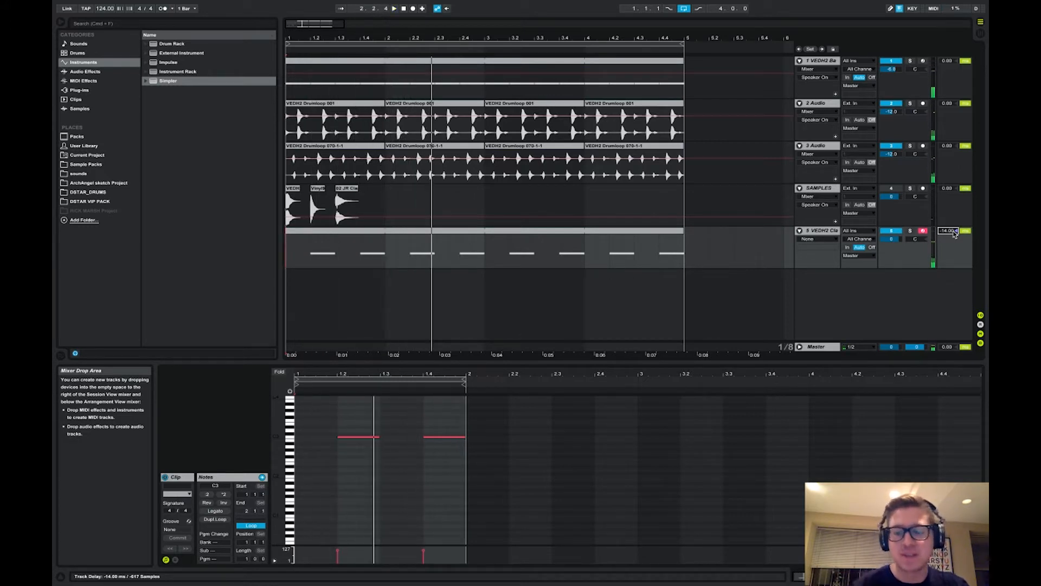
text(0)
key(Return)
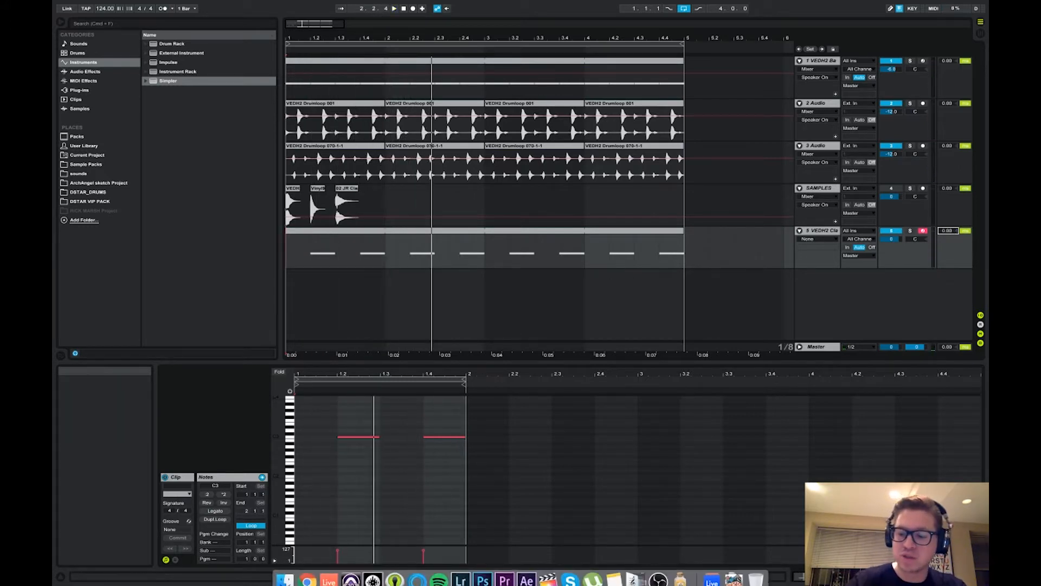
Inspect the clap waveform in Simpler, try a clap track delay of -3 ms during playback, and set it to -5 ms
click(922, 577)
mouse_move(193, 501)
mouse_down()
mouse_move(192, 531)
mouse_move(192, 510)
mouse_up()
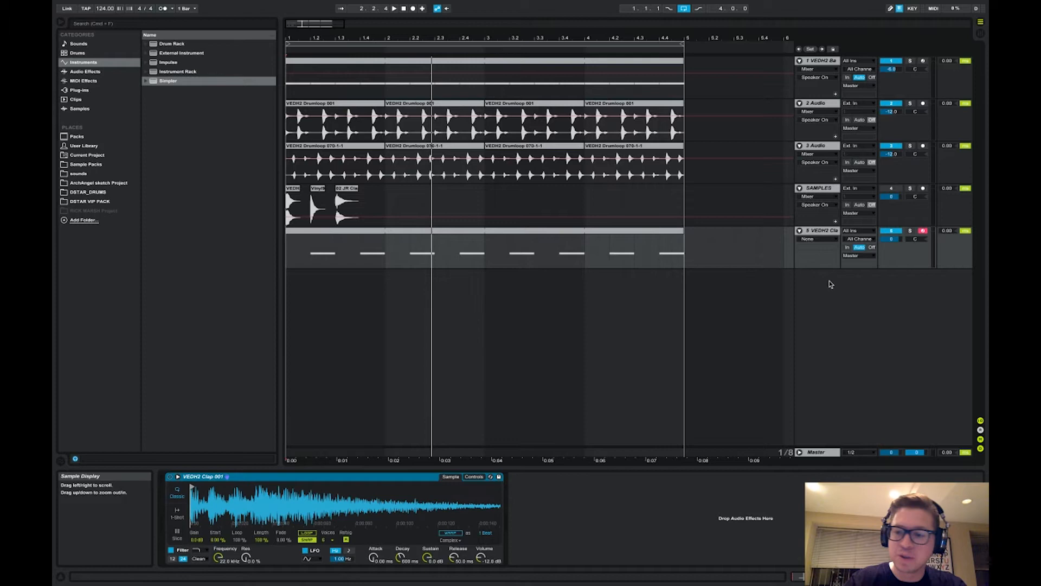
click(951, 231)
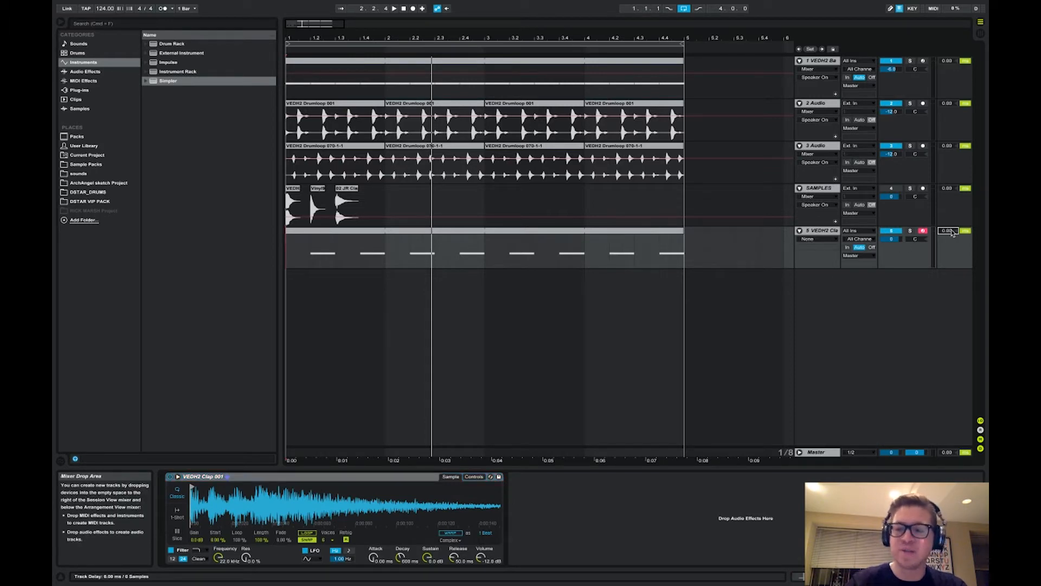
key(space)
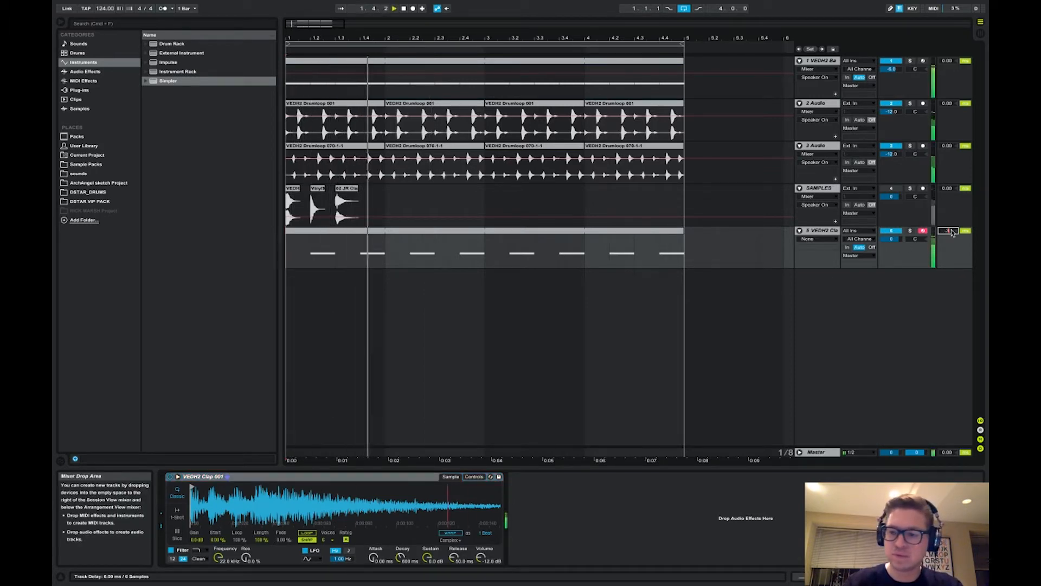
text(-3)
key(Return)
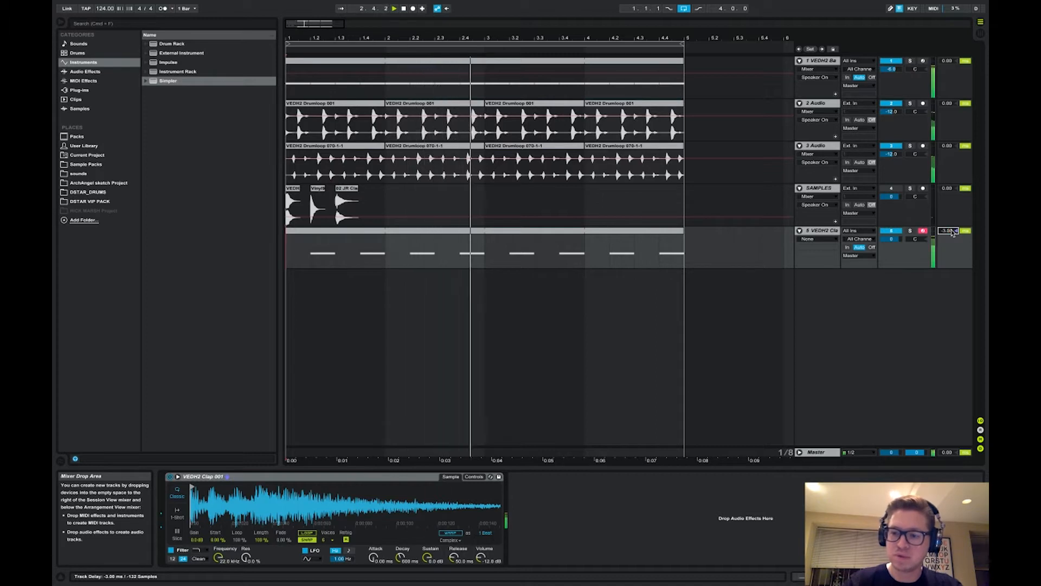
text(-5)
key(Return)
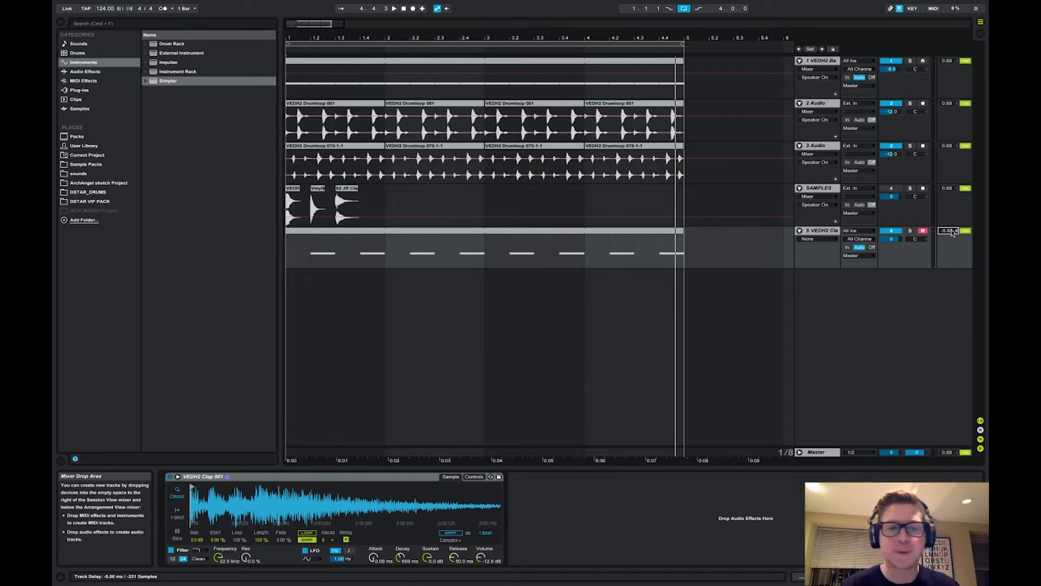
key(space)
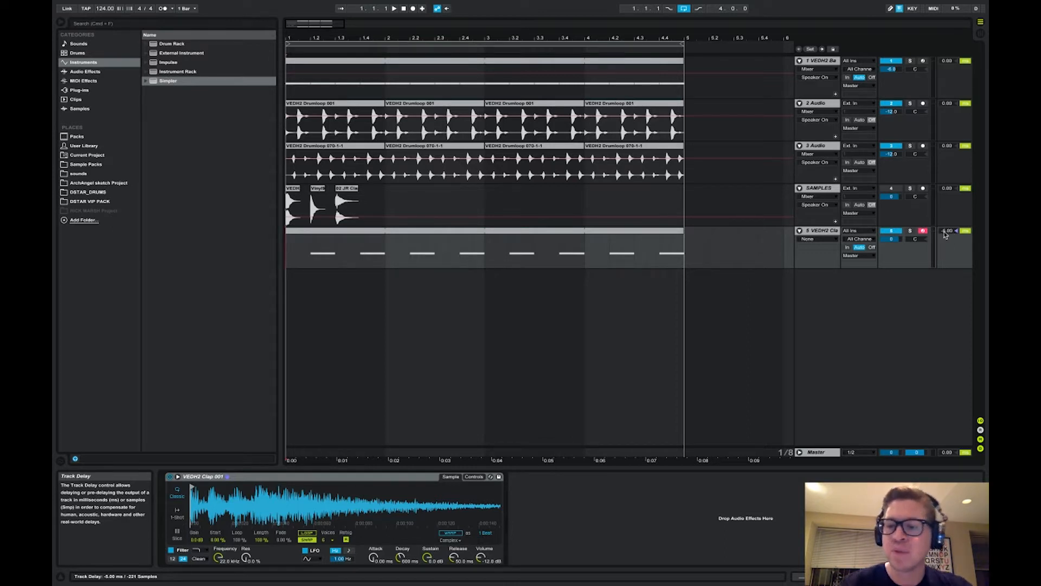
Solo the clap track and audition it while trying its Simpler amp envelope sustain
click(830, 231)
mouse_move(396, 585)
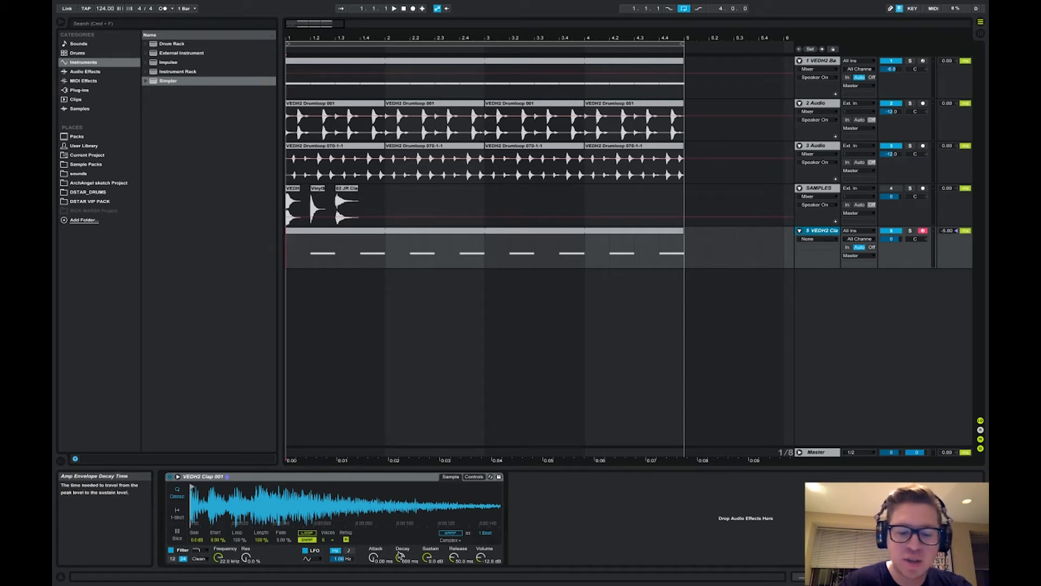
click(910, 231)
key(space)
mouse_move(427, 557)
mouse_down()
mouse_move(428, 584)
mouse_move(404, 561)
mouse_move(428, 576)
mouse_move(401, 566)
mouse_move(401, 576)
mouse_move(401, 544)
mouse_move(427, 545)
mouse_up()
click(428, 558)
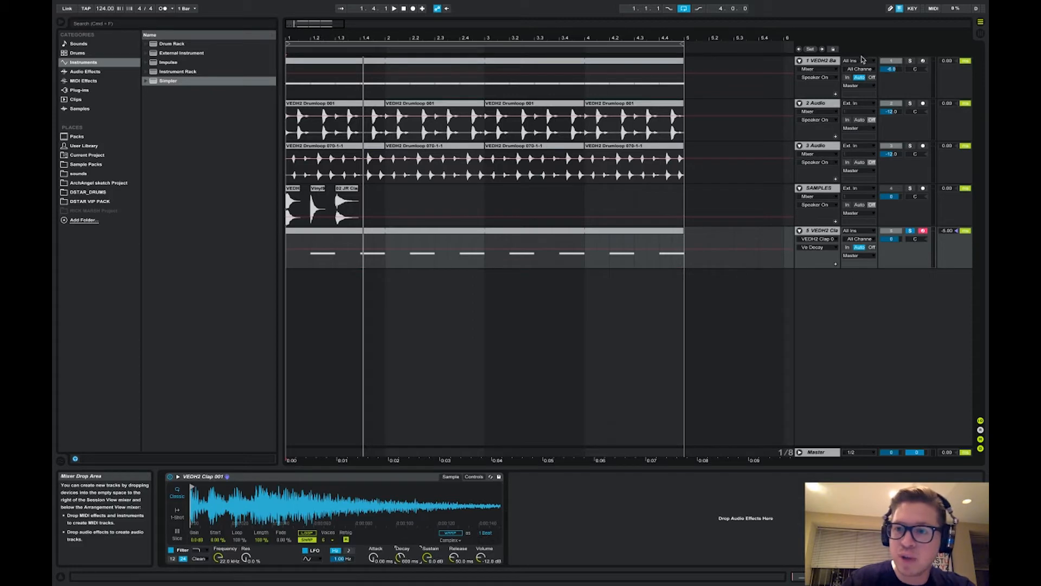
Switch the kick track's Simpler to Classic mode and adjust its amp envelope sustain
click(834, 63)
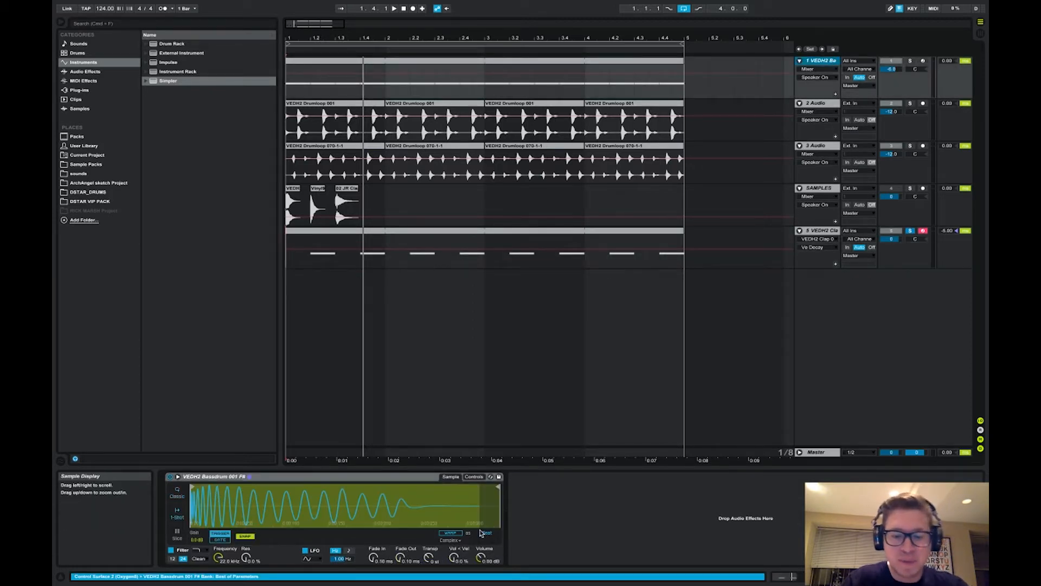
click(176, 491)
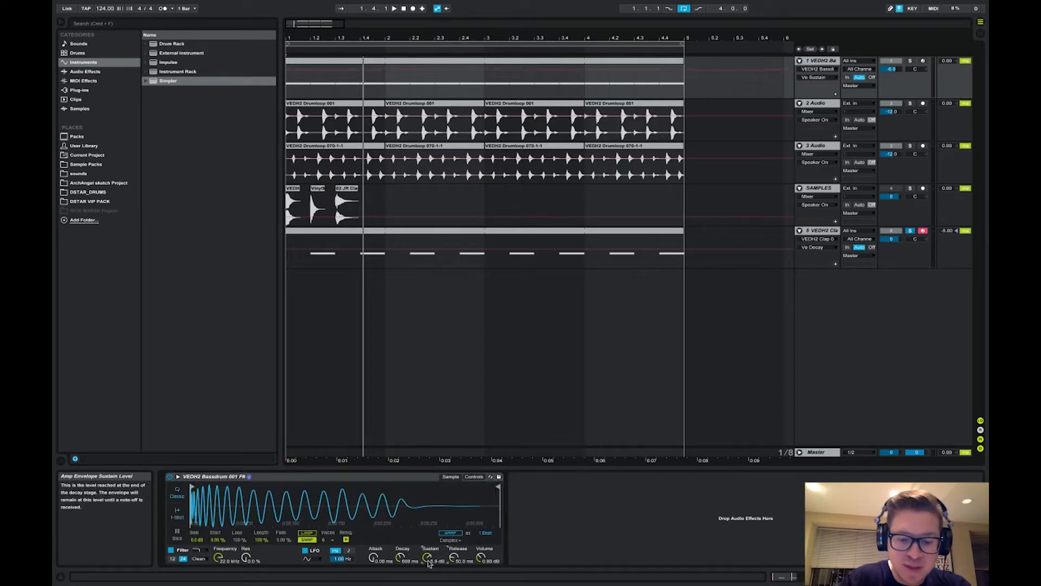
drag(429, 564, 429, 569)
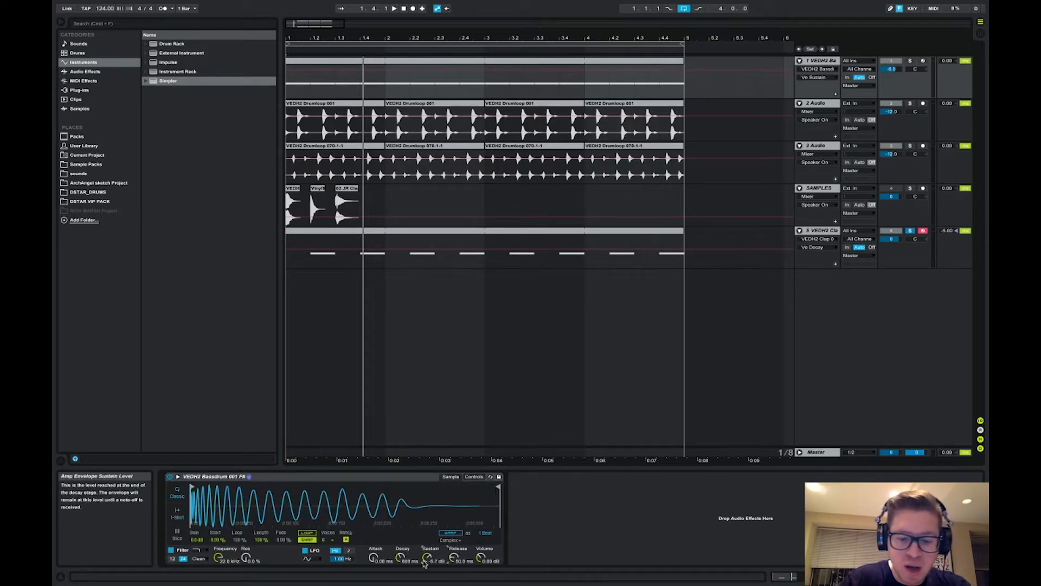
Set the clap Simpler's attack to 0.67 ms, unsolo the clap track and play the full beat
click(826, 232)
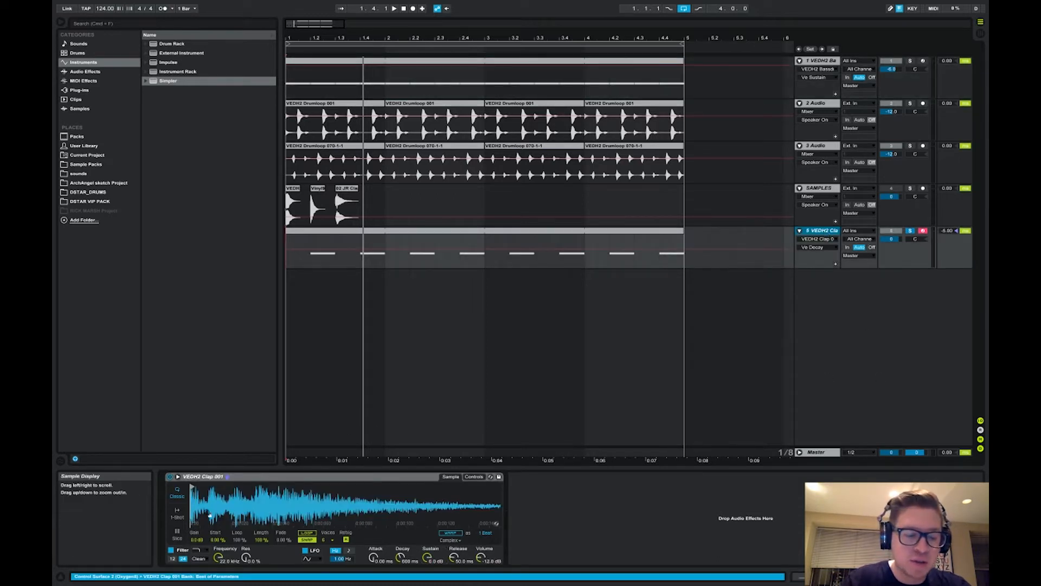
mouse_move(195, 507)
mouse_down()
mouse_move(195, 521)
mouse_move(196, 505)
mouse_up()
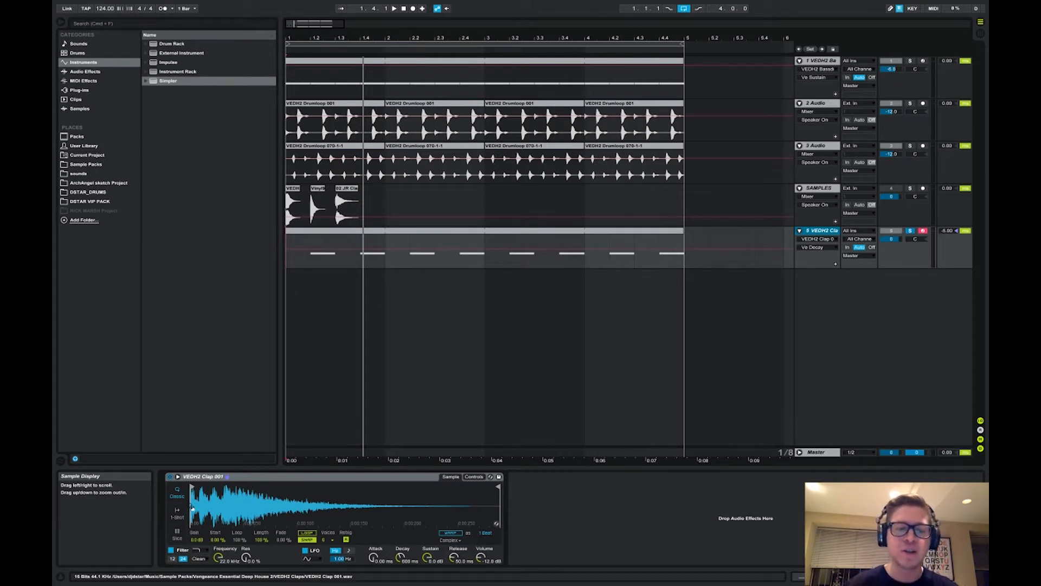
drag(373, 558, 367, 562)
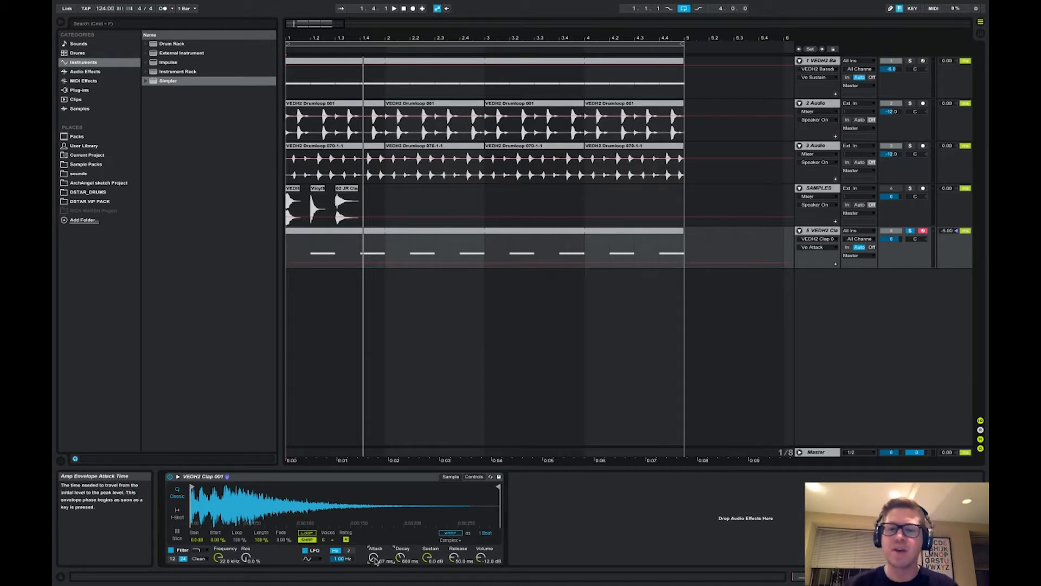
click(833, 229)
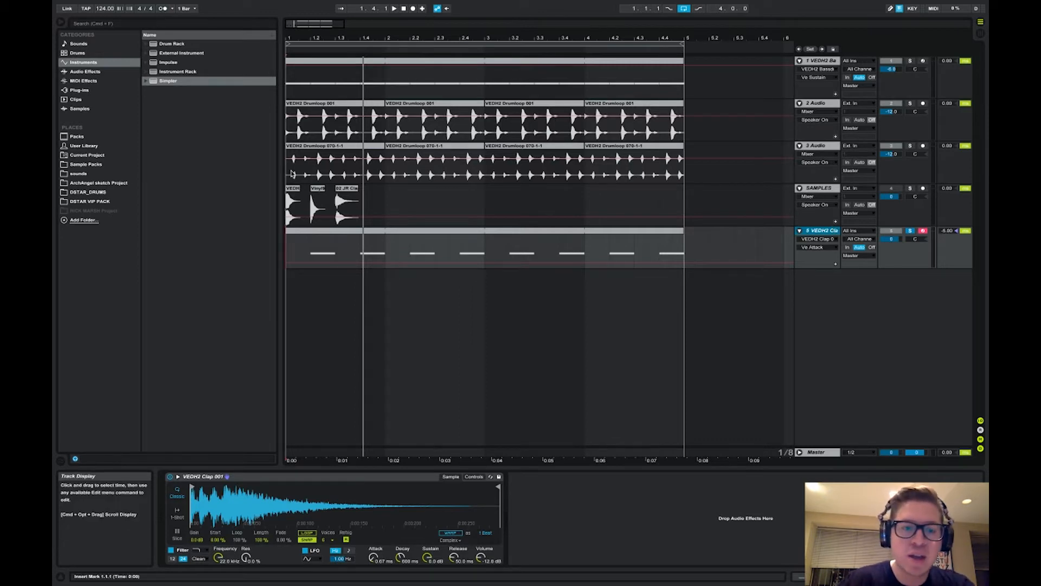
click(911, 230)
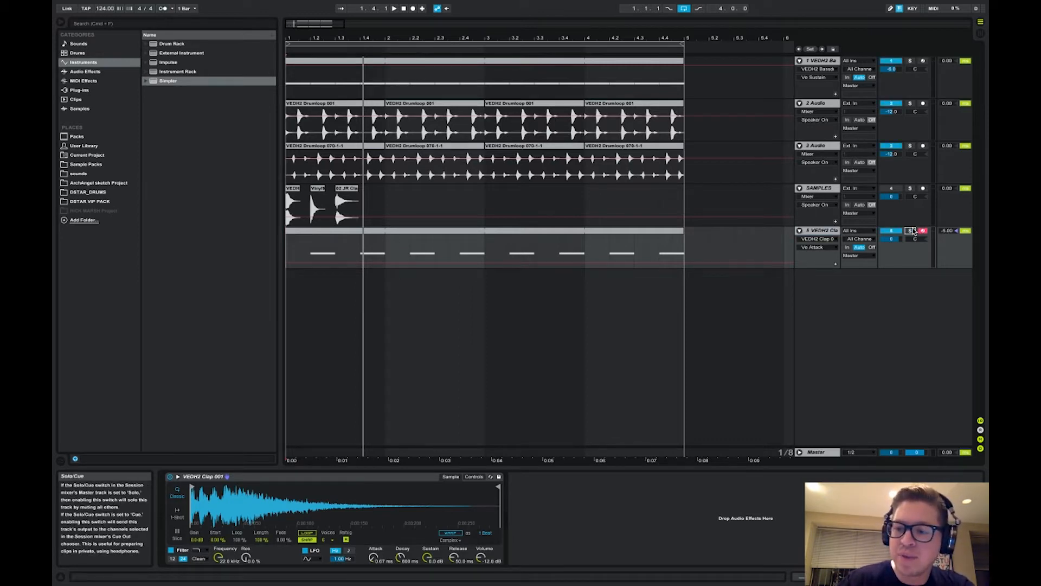
key(space)
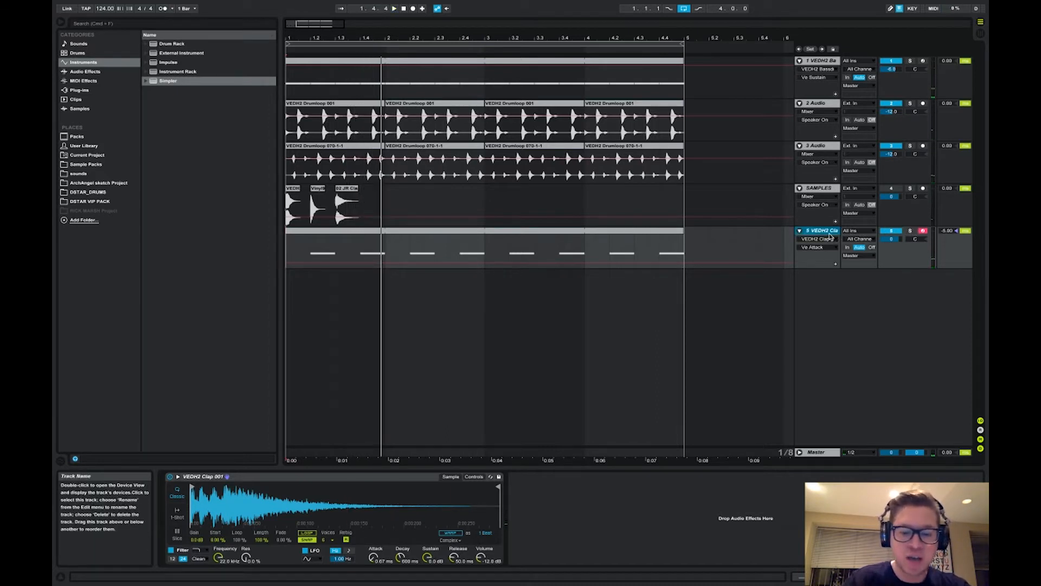
Add EQ Eight to the clap track and raise its low-cut filter frequency to about 567 Hz during playback
click(84, 71)
click(168, 109)
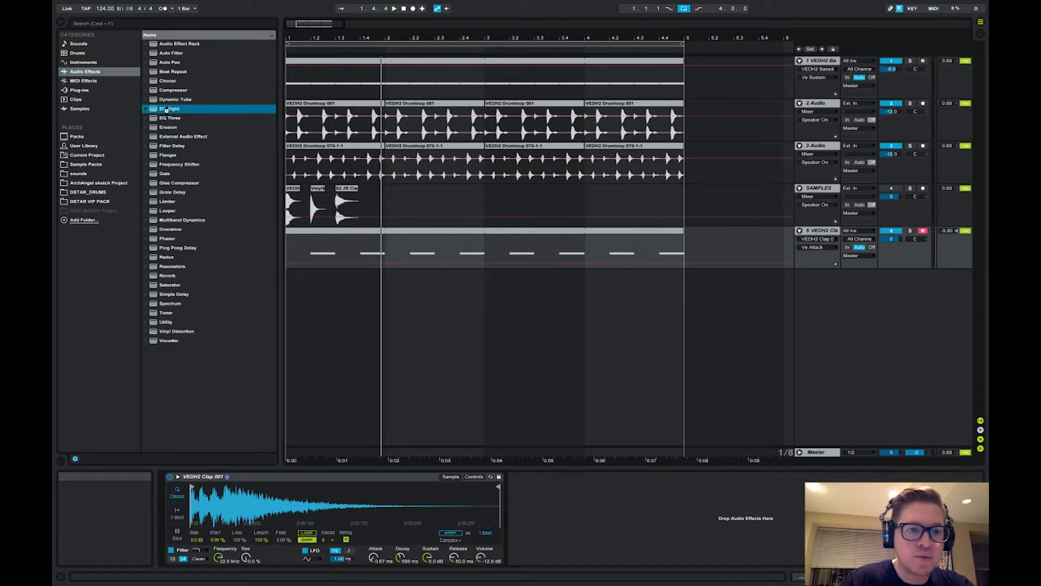
double_click(169, 109)
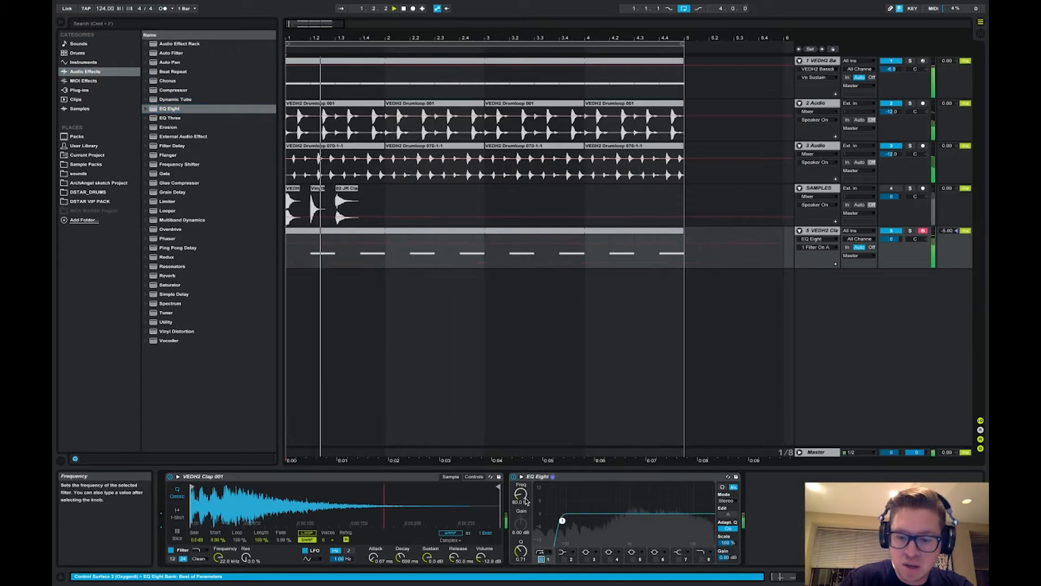
drag(525, 502, 525, 480)
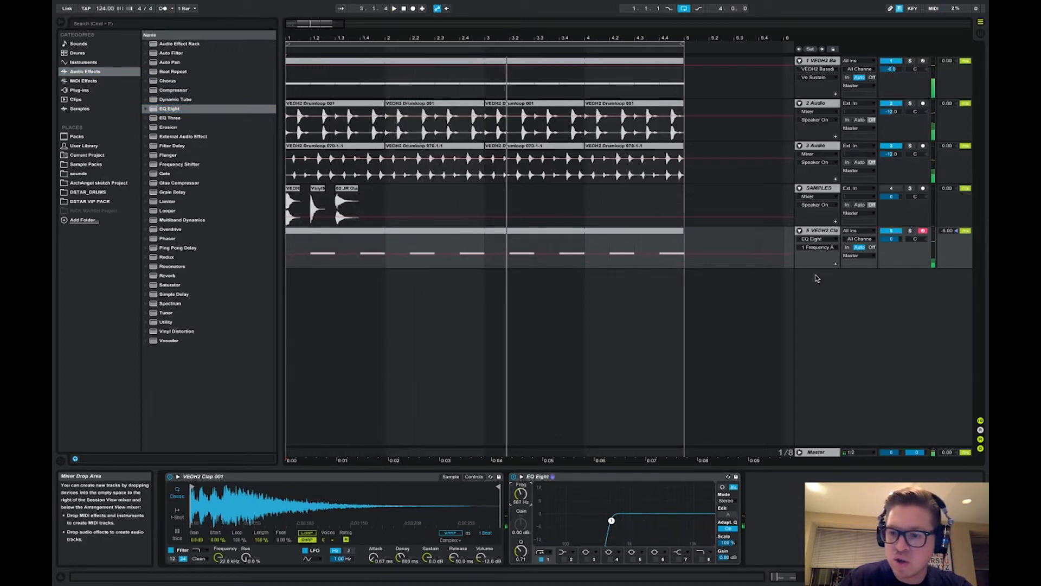
Create a new MIDI track below the clap track and copy the four-bar clap clip to its start
click(820, 231)
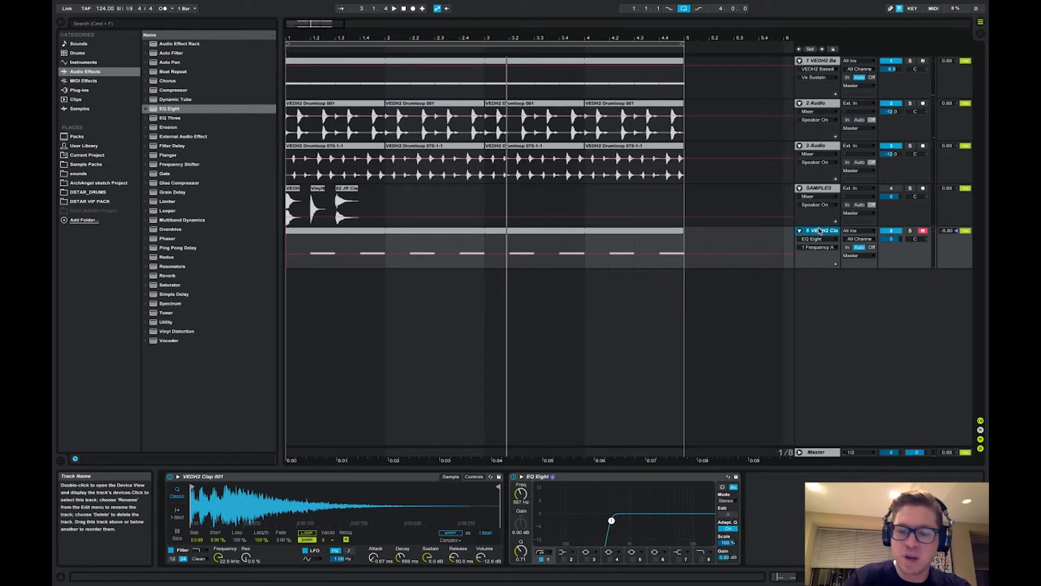
key(super+shift+t)
click(820, 231)
click(570, 231)
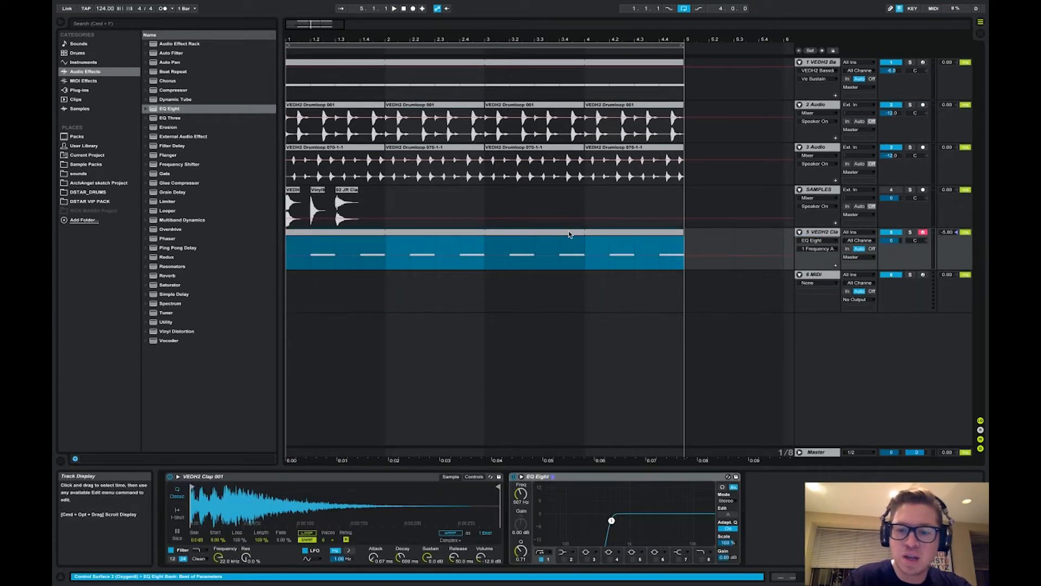
click(289, 291)
key(super+v)
click(288, 292)
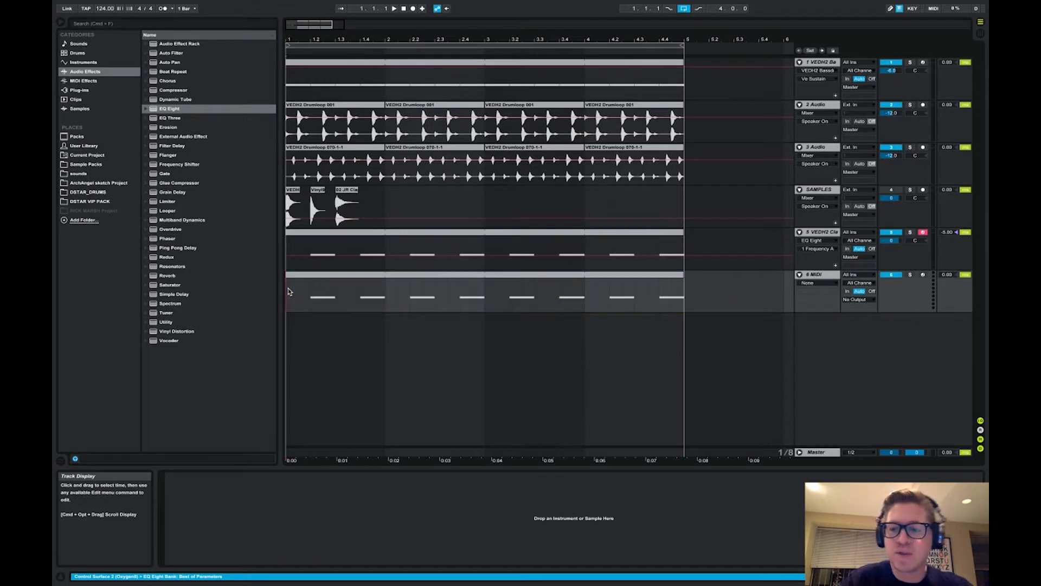
Load Simpler on the new MIDI track and put the Vinyl909SD snare sample from the SAMPLES track into it
click(311, 275)
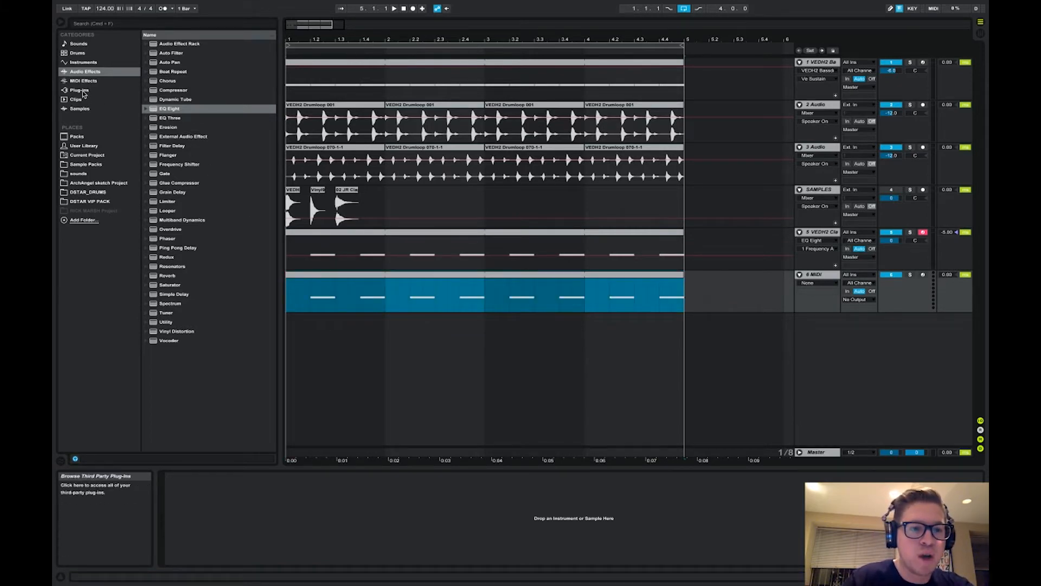
click(83, 62)
click(168, 80)
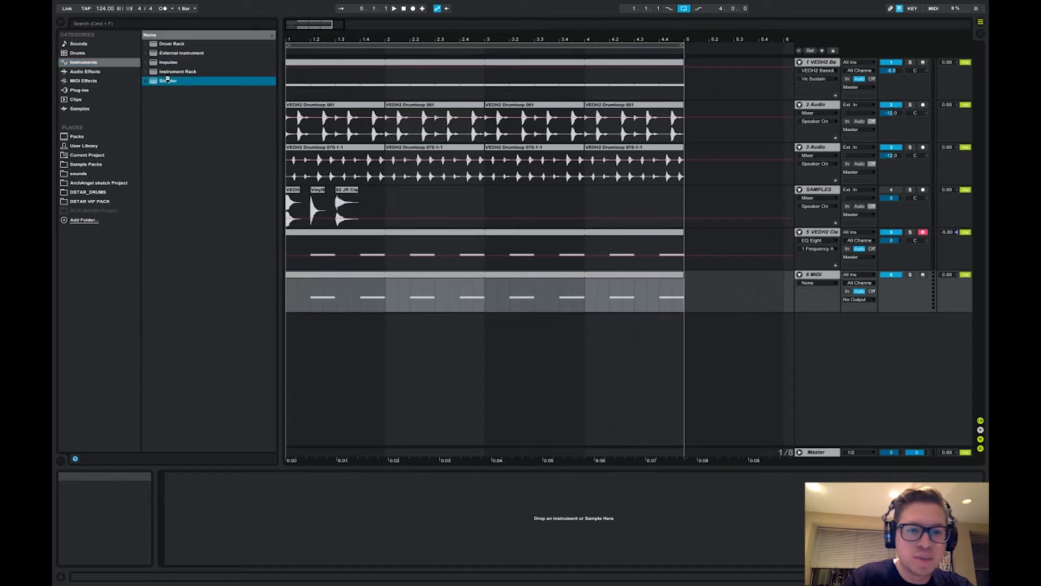
double_click(168, 80)
drag(318, 209, 242, 496)
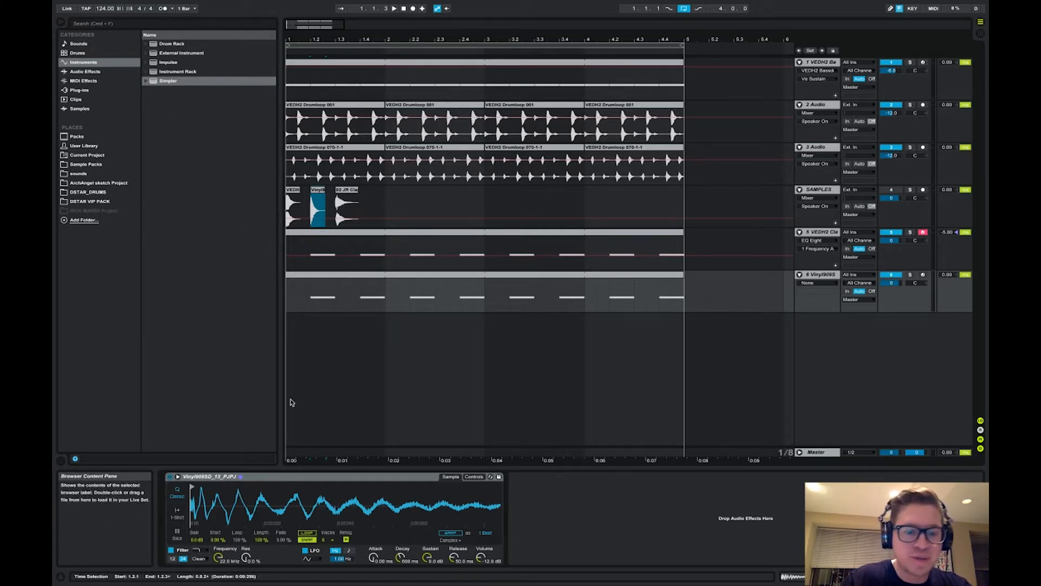
Add the Spectrum effect to the snare track and solo the track
click(306, 71)
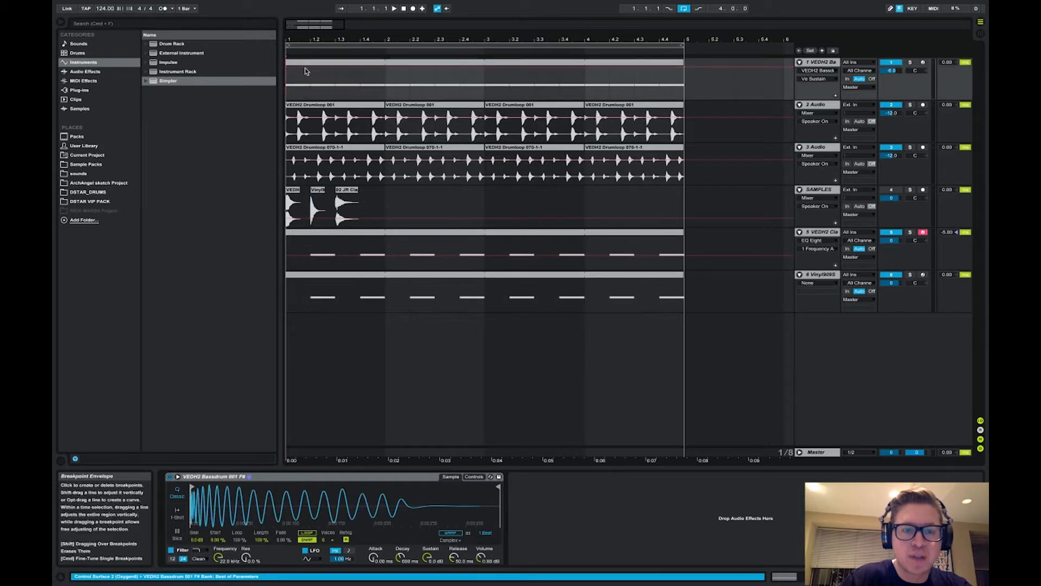
click(326, 277)
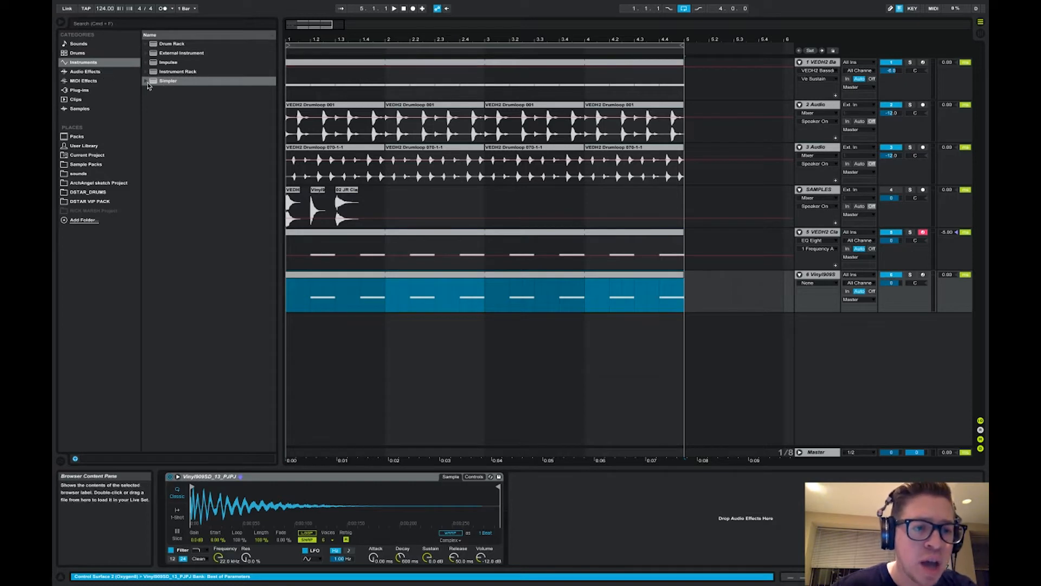
click(109, 71)
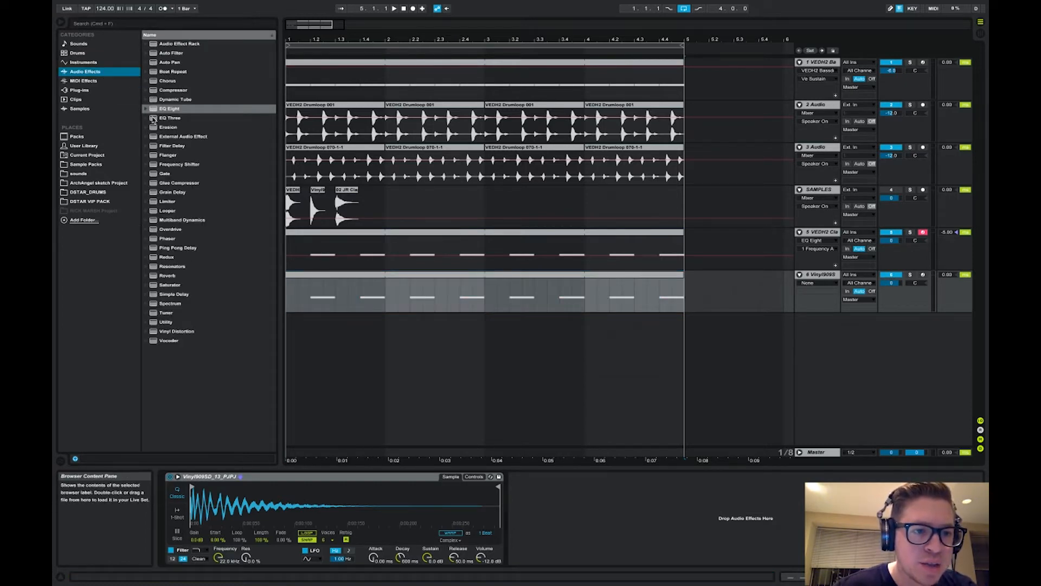
double_click(173, 304)
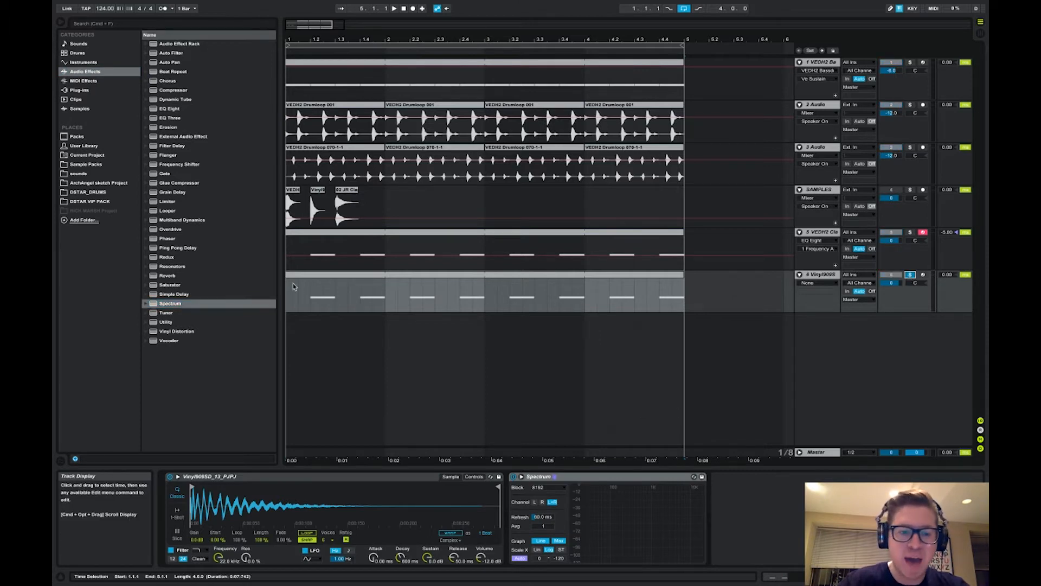
click(910, 274)
Try the snare clip's notes an octave higher at C4 during playback, and return them to C3
double_click(347, 275)
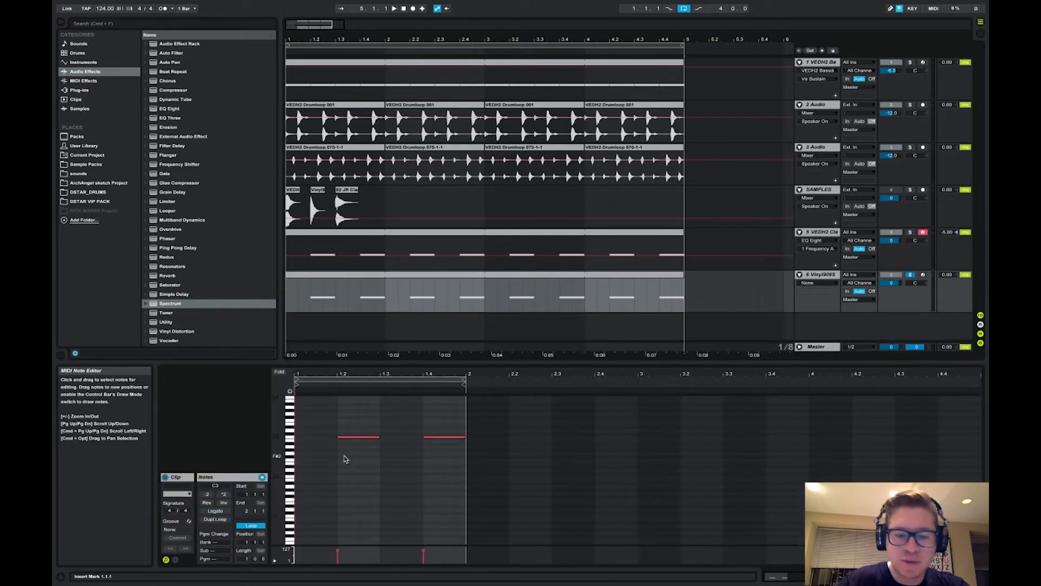
drag(293, 442, 477, 483)
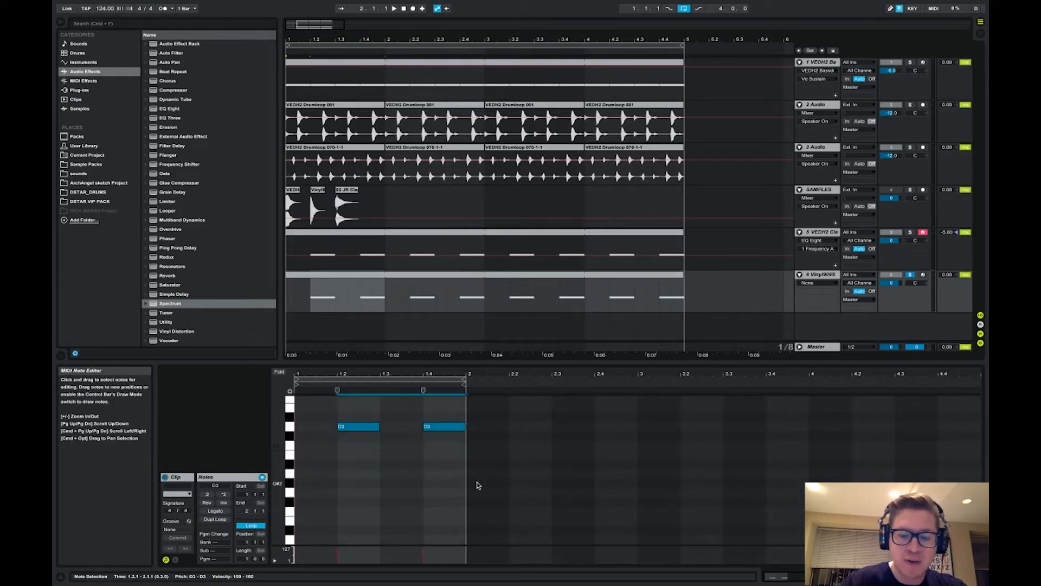
drag(278, 447, 266, 461)
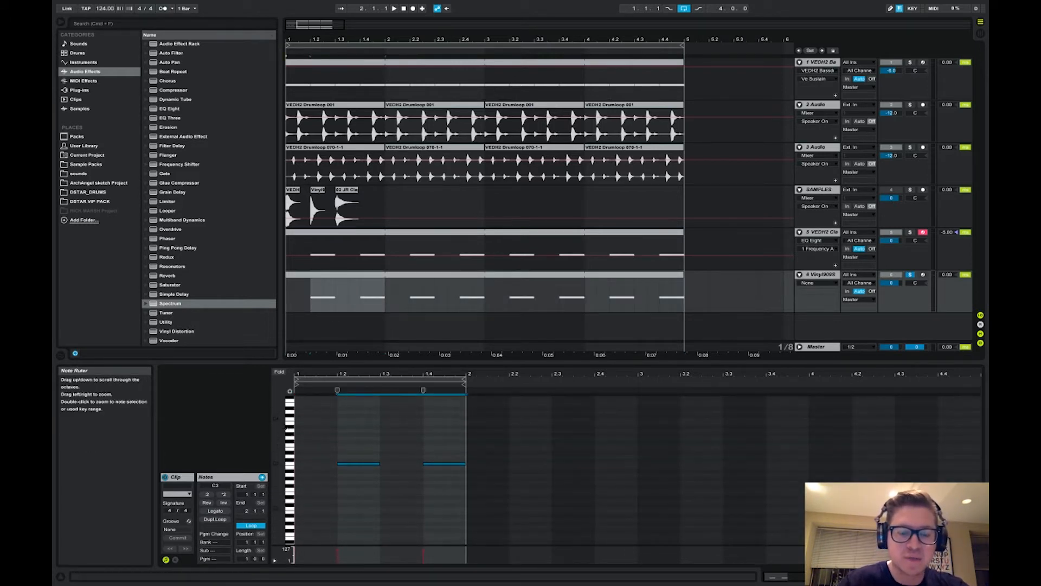
click(334, 282)
key(space)
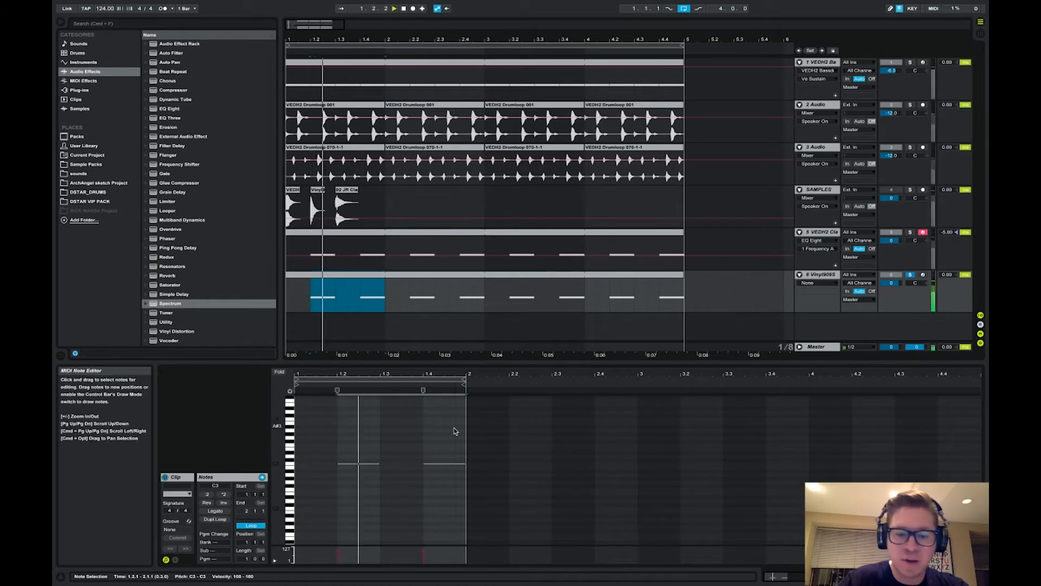
drag(341, 441, 489, 510)
key(shift+Up)
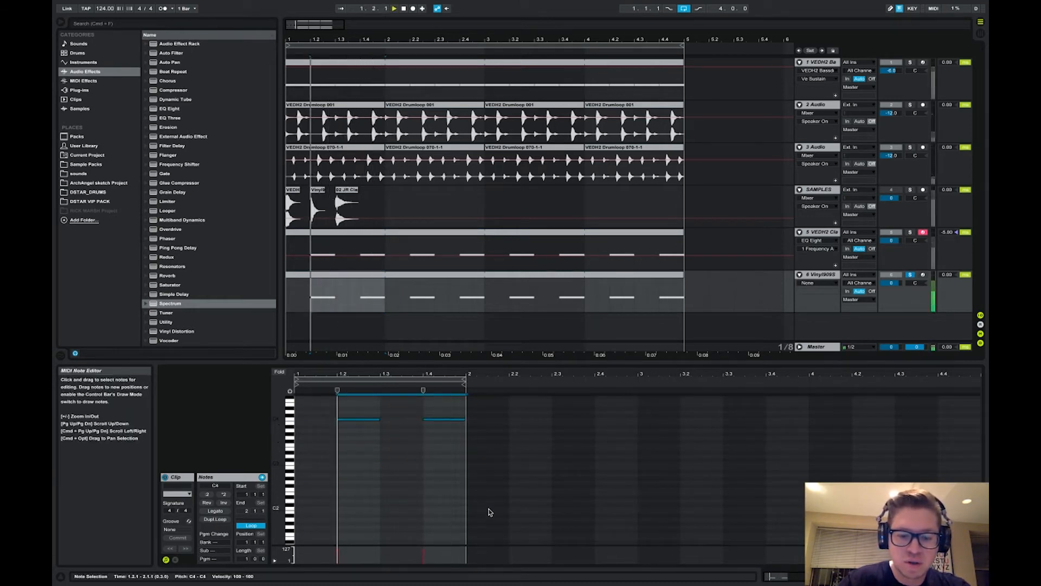
key(shift+Down)
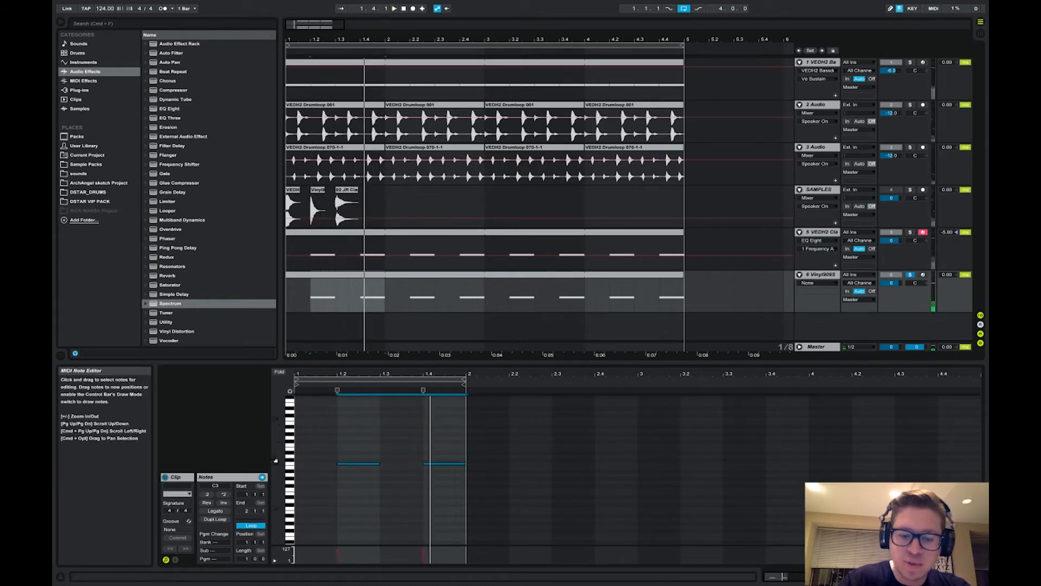
Expand the snare track's Spectrum display and play the snare to examine its frequency content
click(304, 275)
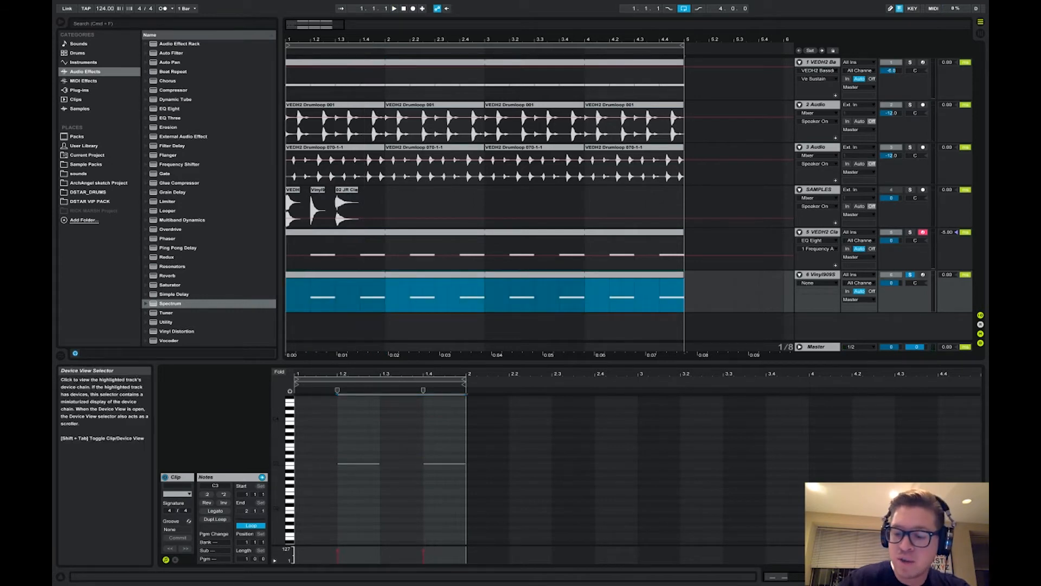
click(911, 577)
click(522, 477)
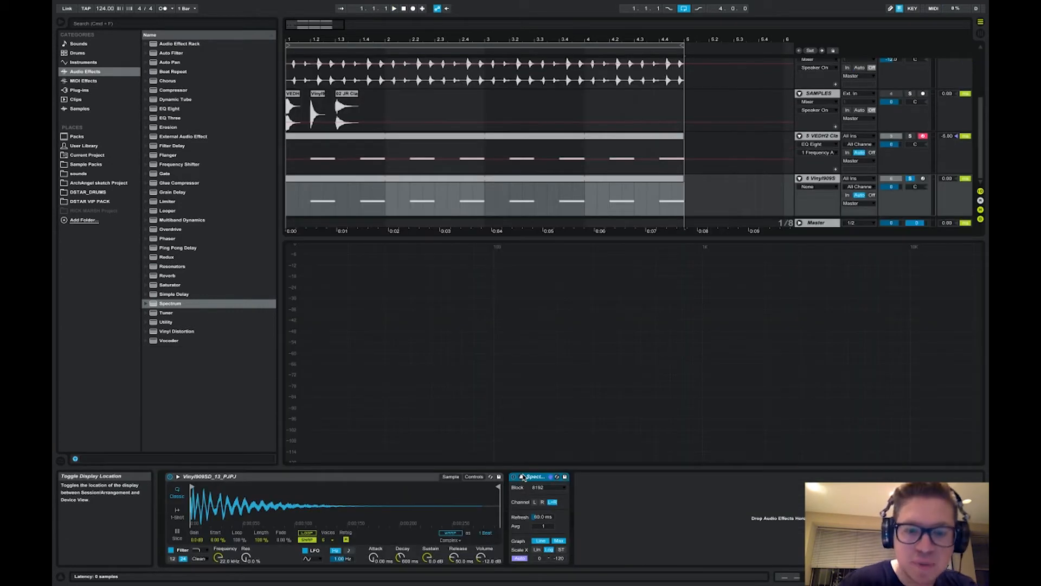
click(522, 477)
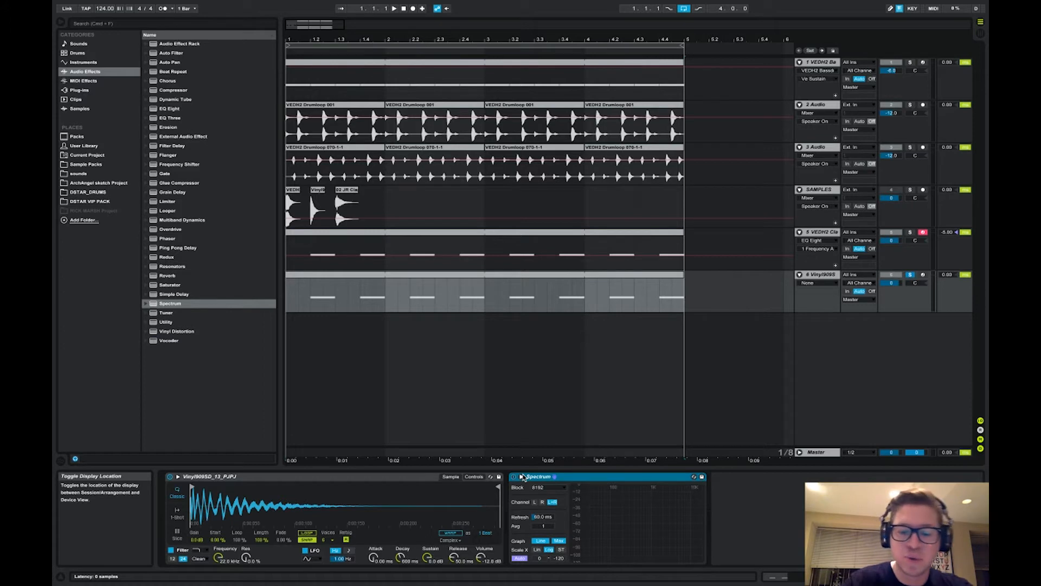
click(522, 476)
key(space)
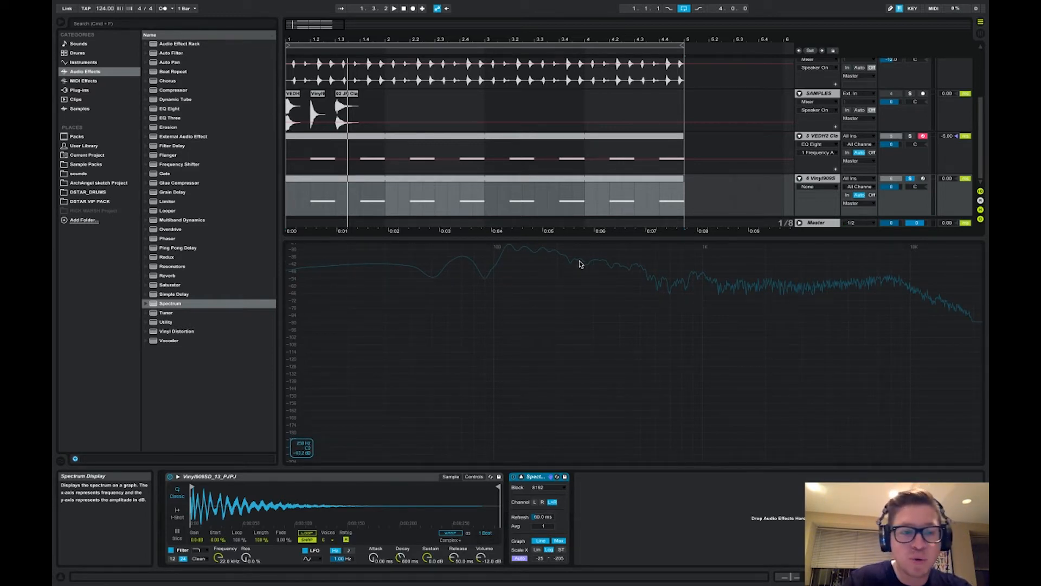
Add EQ Eight to the snare track, boost band 3 by 15 dB with a Q of 2.00, and arm the track
double_click(168, 110)
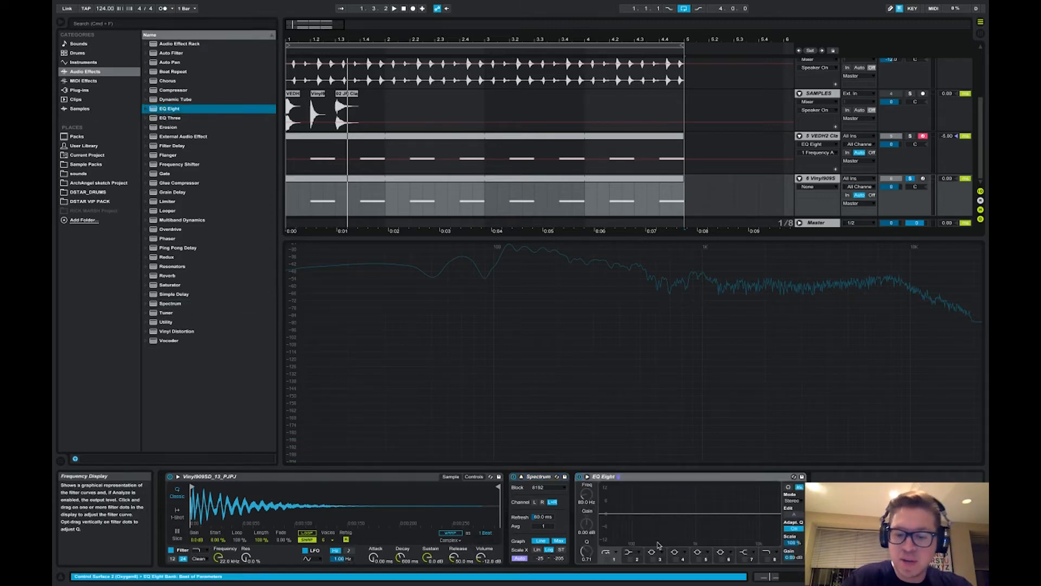
click(654, 559)
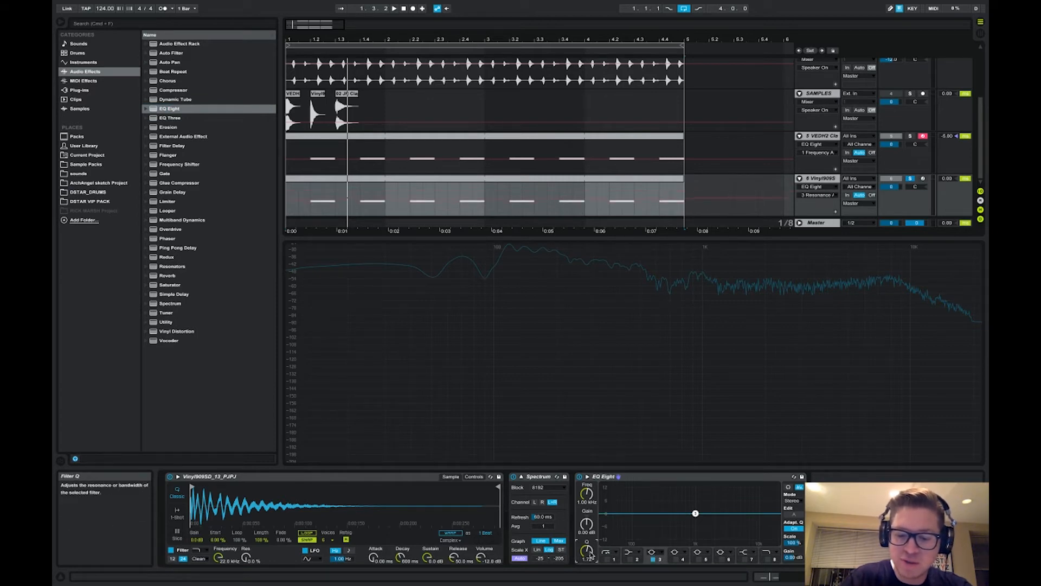
drag(587, 524, 587, 499)
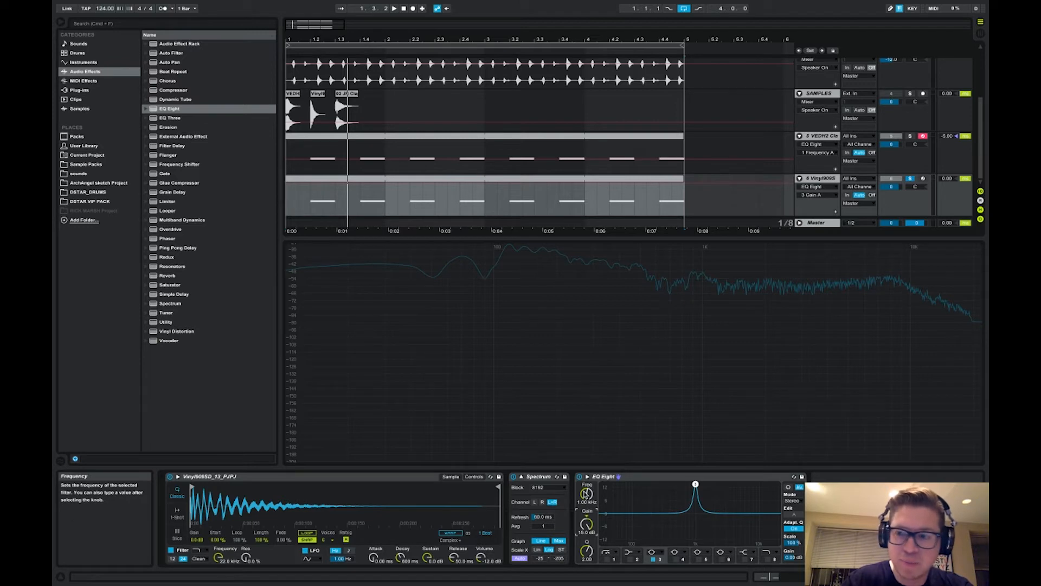
click(923, 179)
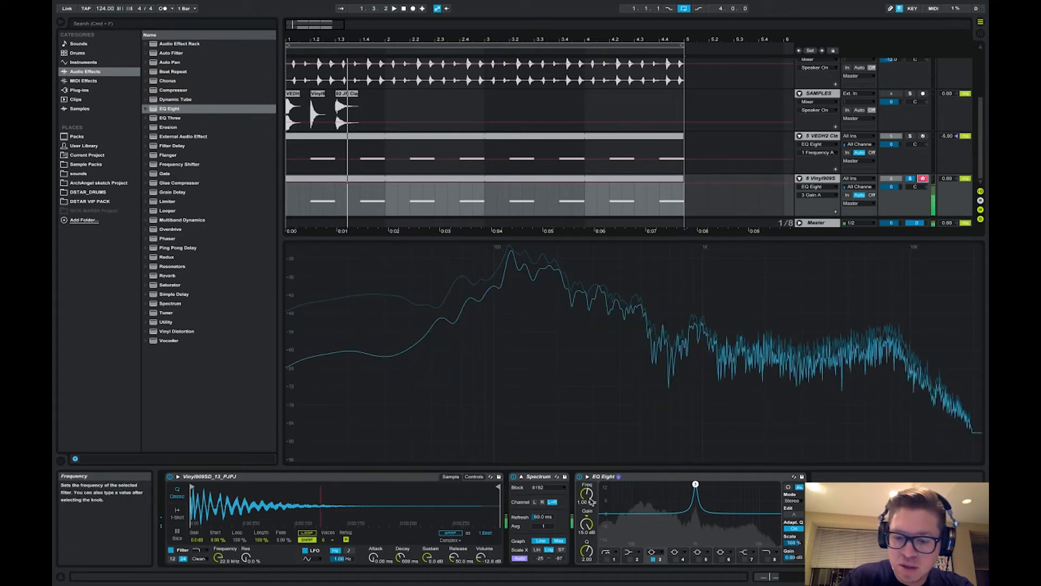
Sweep the boosted EQ band down to about 123 Hz while playing the snare to locate its fundamental
drag(586, 494, 587, 557)
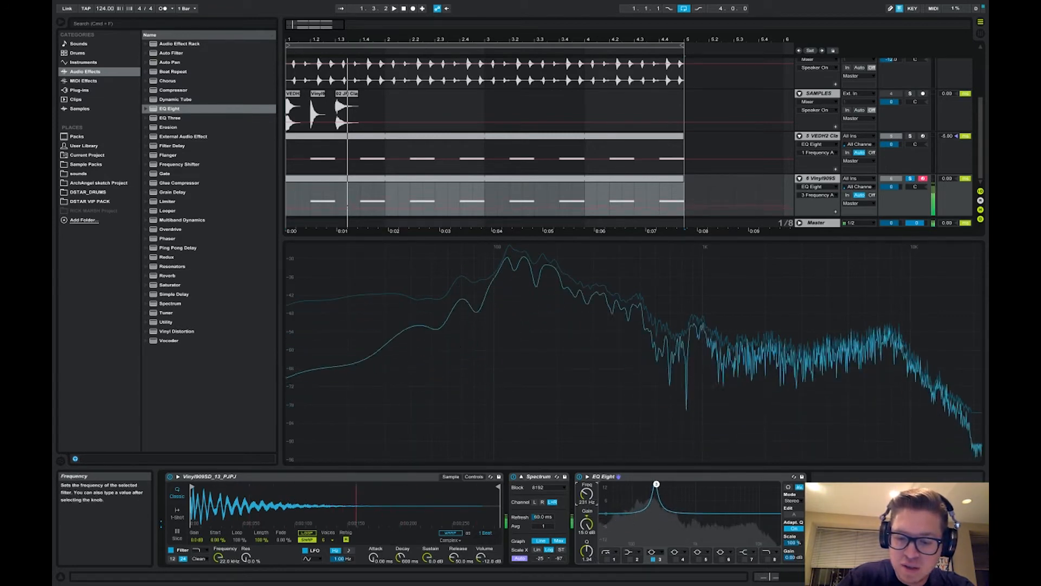
drag(587, 493, 588, 500)
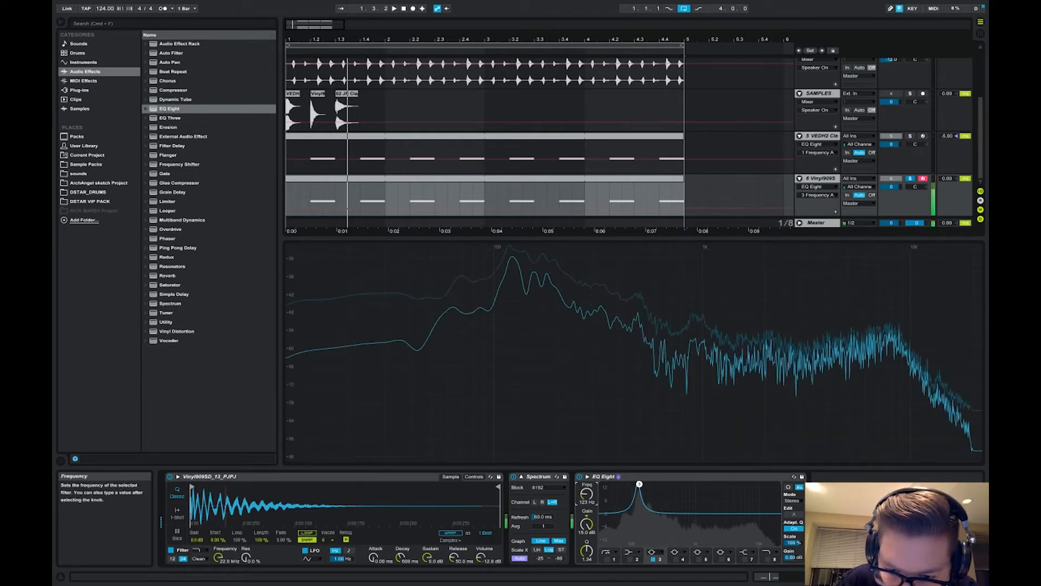
drag(587, 495, 587, 499)
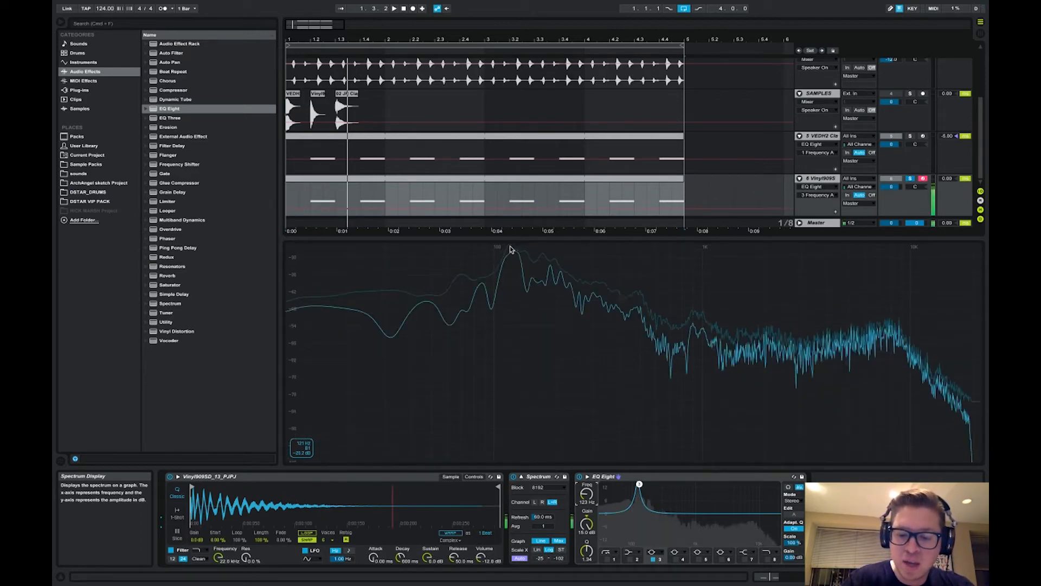
Remove the EQ Eight and Spectrum effects from the snare track
click(601, 477)
key(Delete)
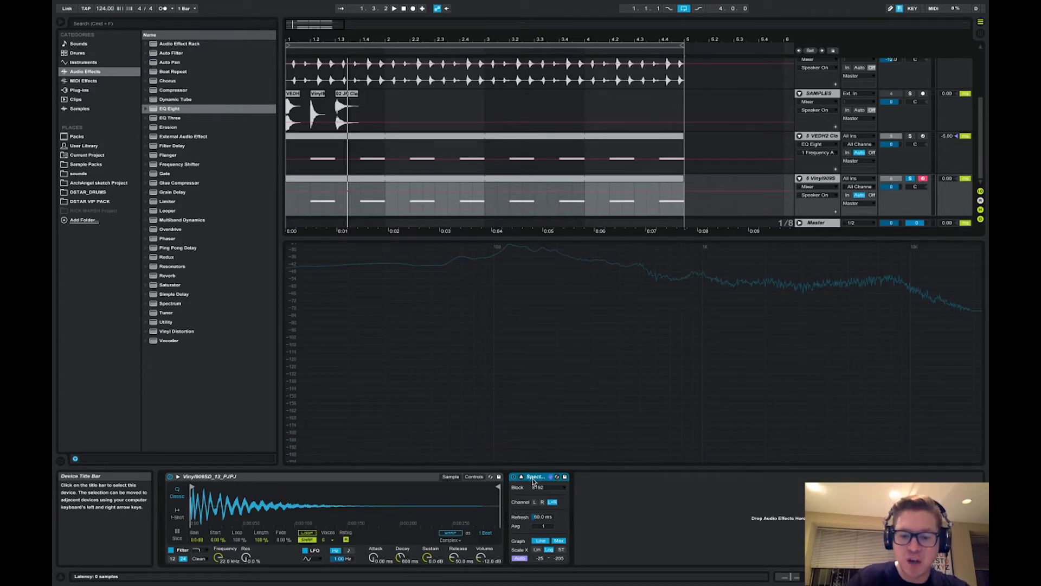
key(Delete)
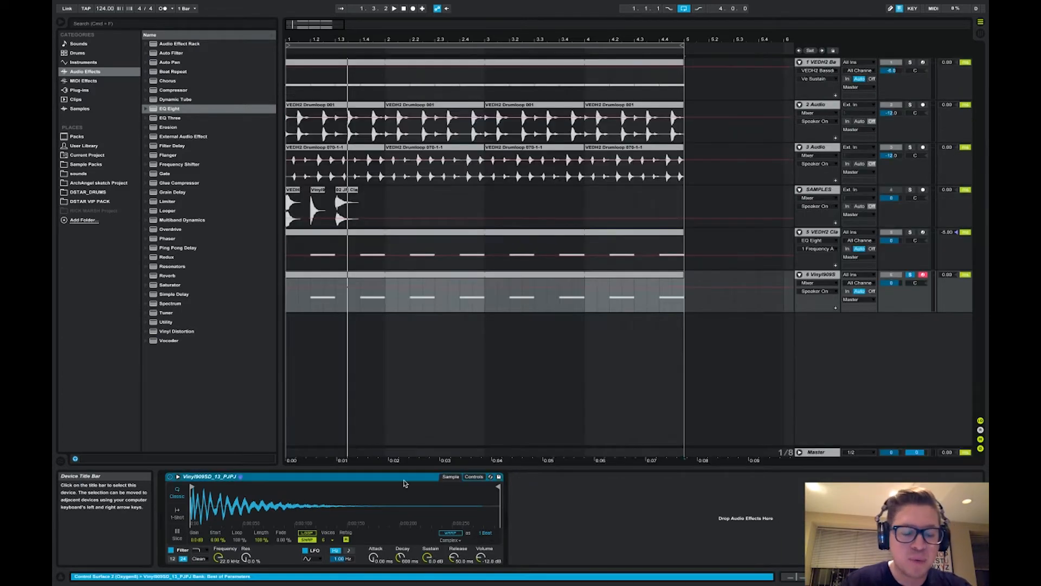
Switch to Dashboard and check which notes belong to F#/Gb Aeolian on the piano widget, returning to the Live set
key(F12)
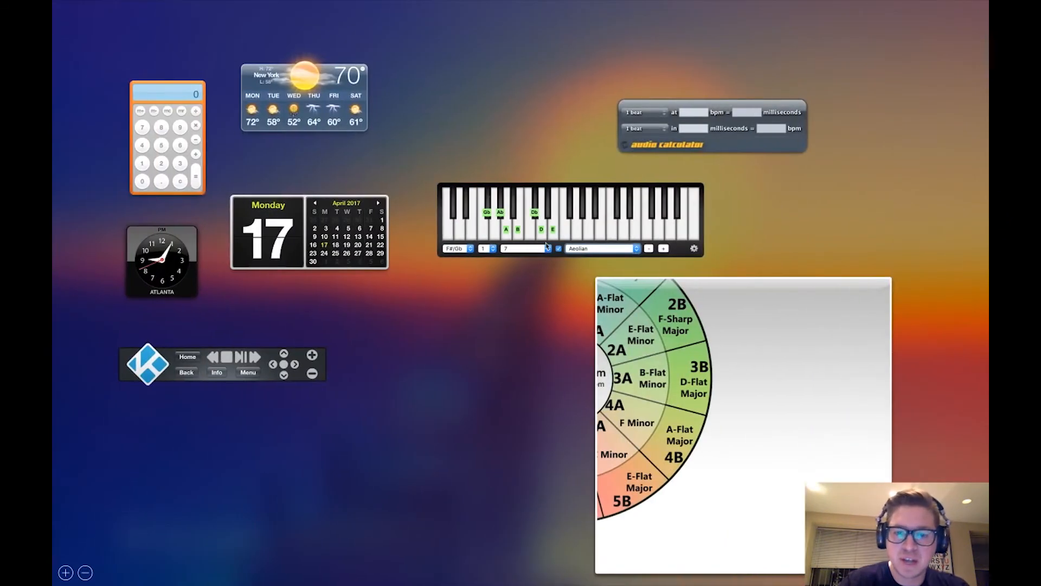
click(477, 250)
click(461, 248)
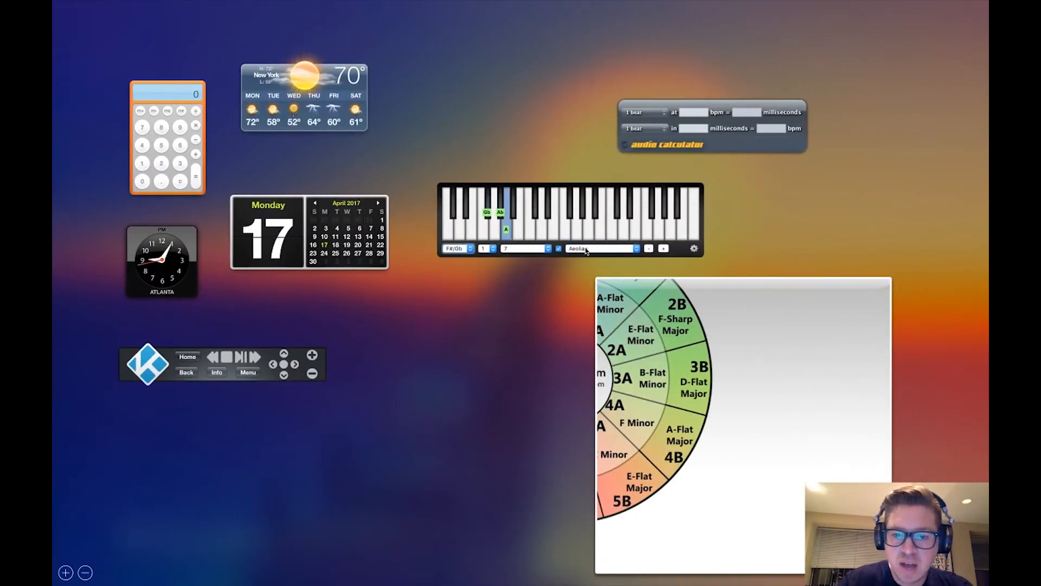
click(587, 249)
click(588, 249)
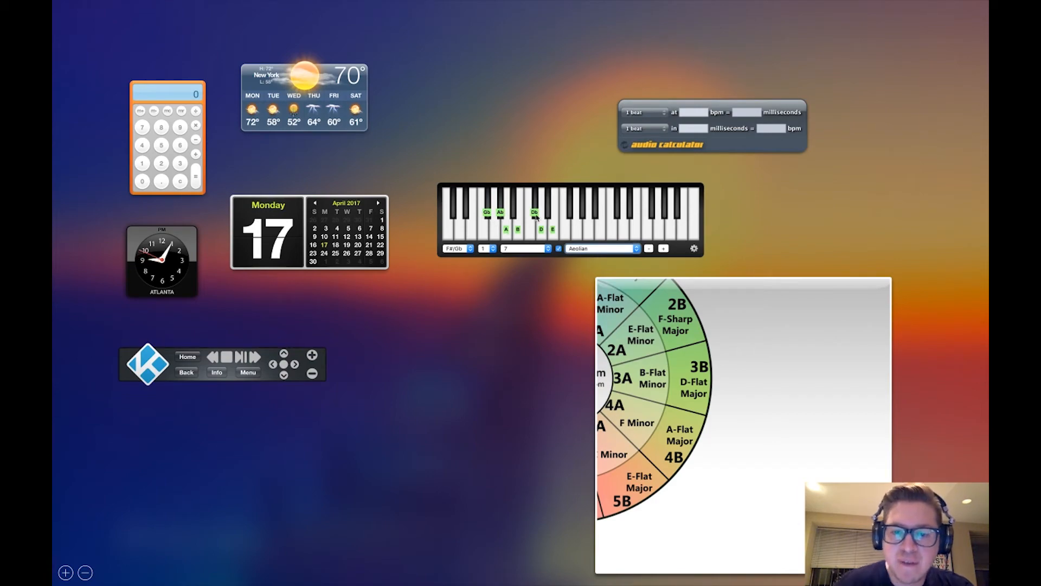
key(ctrl+Right)
key(ctrl+Right)
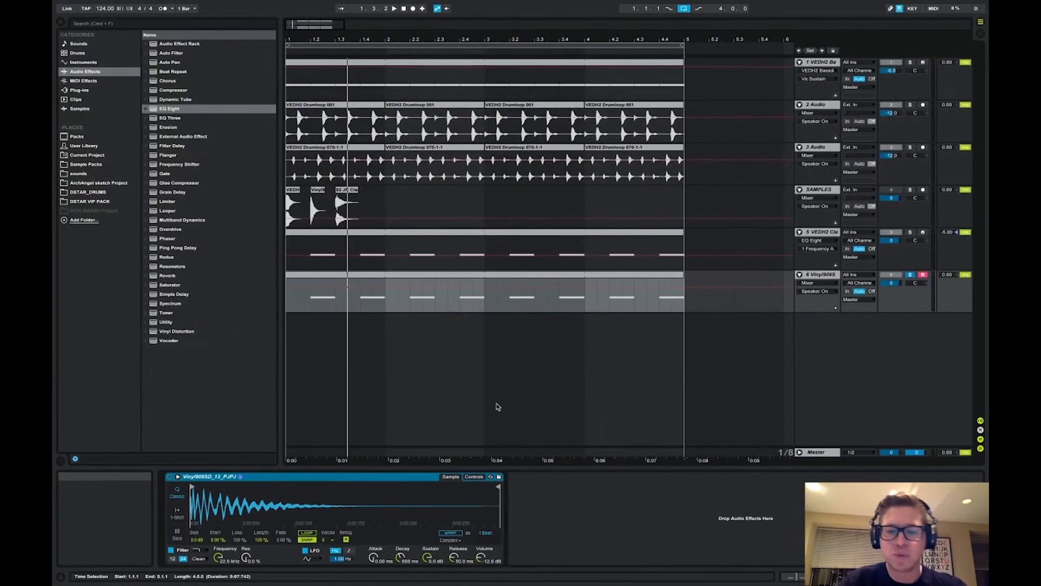
Set the snare Simpler's transpose to +1 st and compare the pitch with the scale shown on the Dashboard piano
click(474, 476)
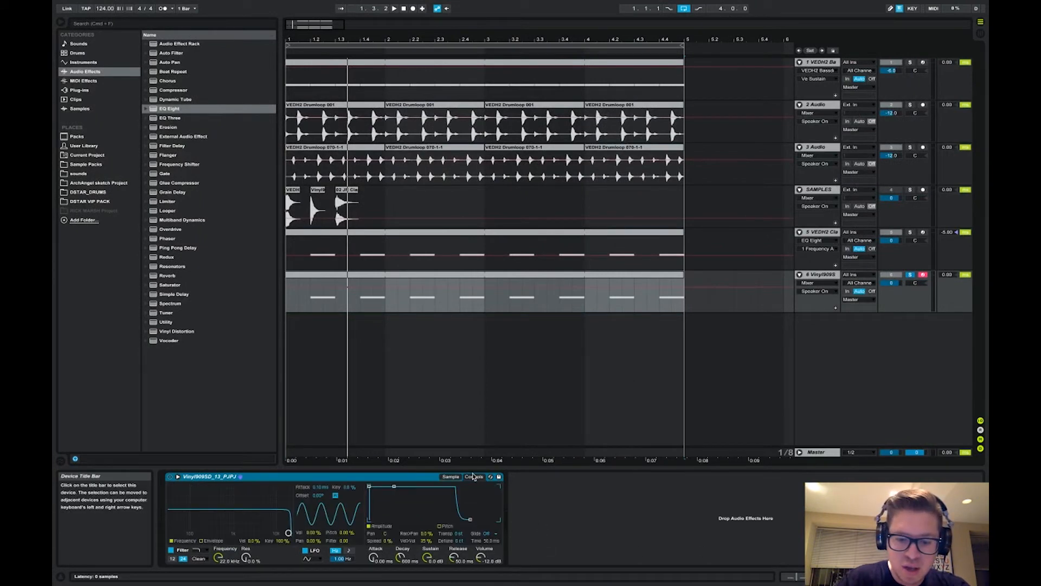
click(451, 476)
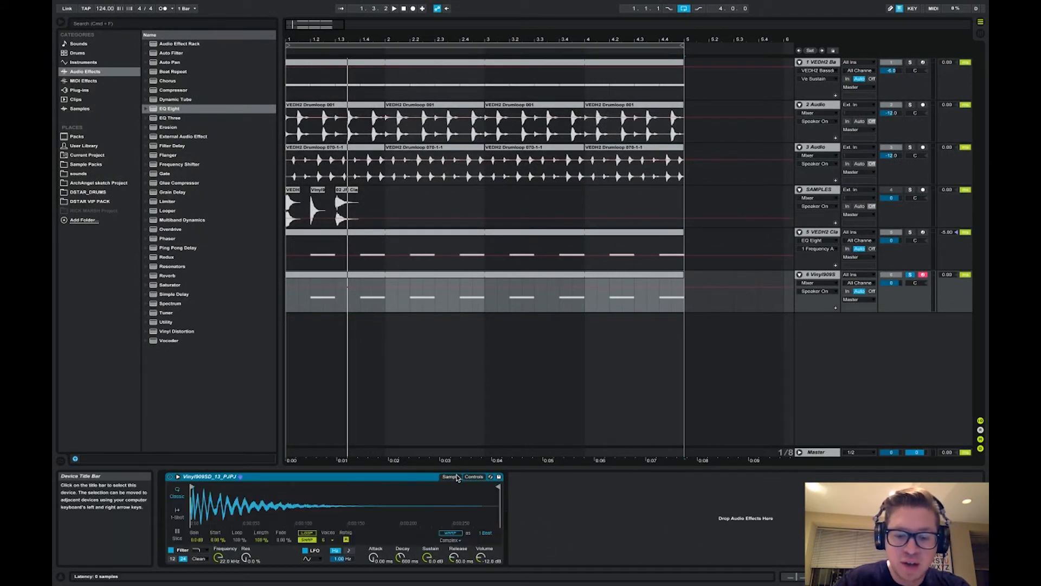
click(474, 477)
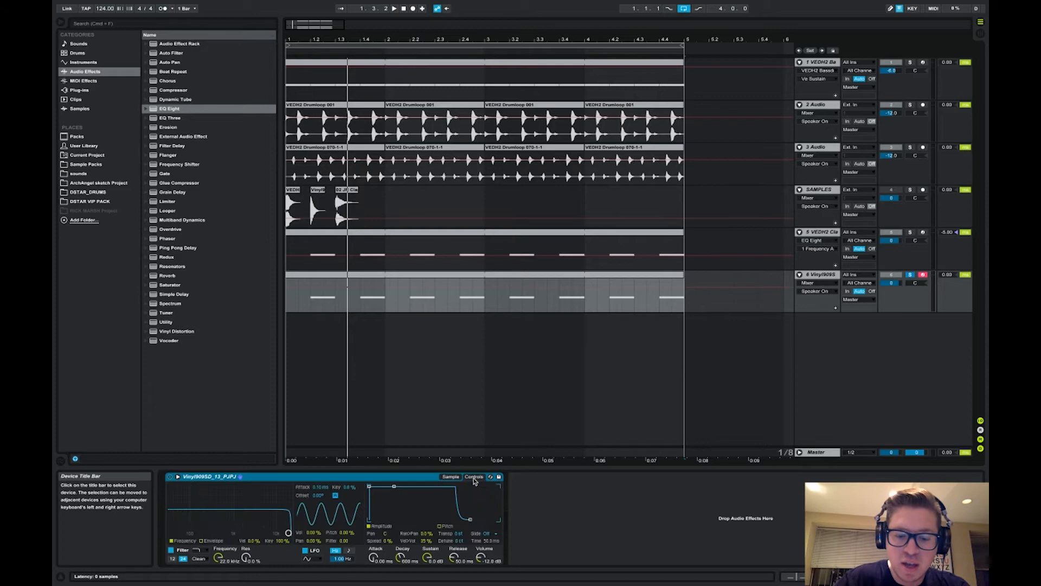
click(459, 541)
click(459, 534)
key(ctrl+Left)
key(ctrl+Left)
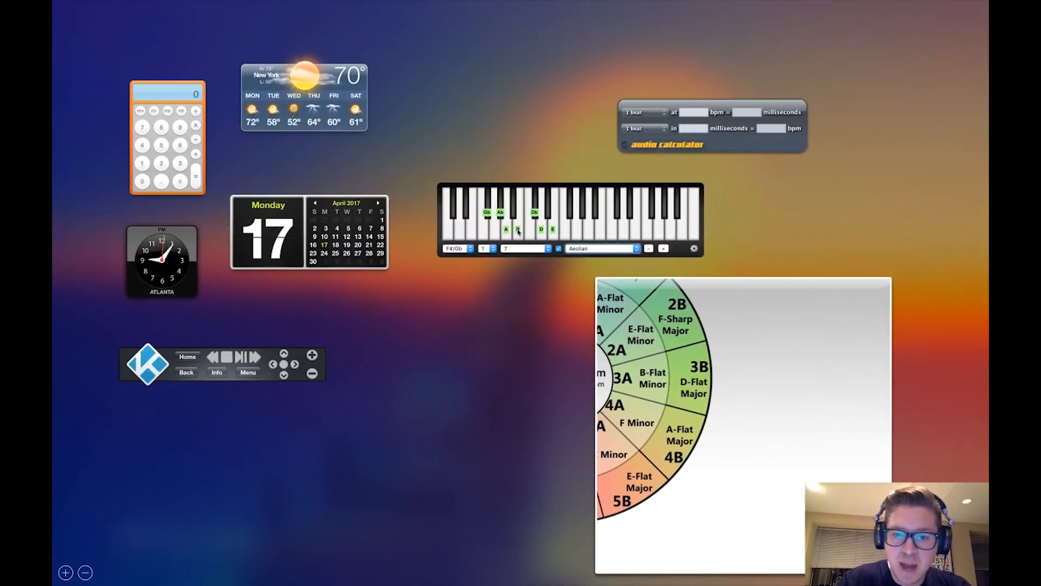
key(ctrl+Right)
key(ctrl+Right)
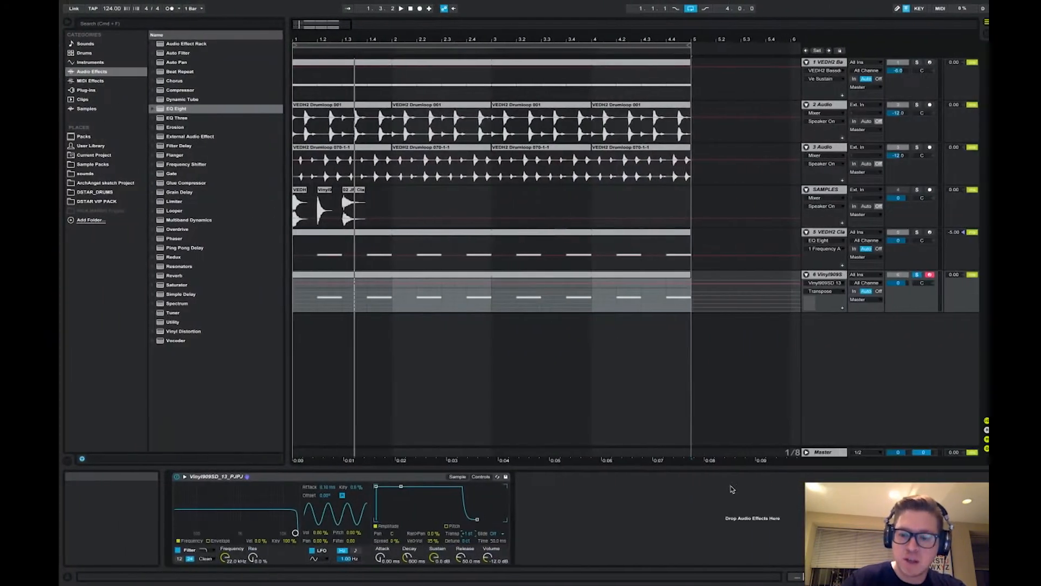
Raise all notes in the snare clip by one semitone to C#3 and check the Dashboard scale keyboard again
key(shift+Tab)
key(super+a)
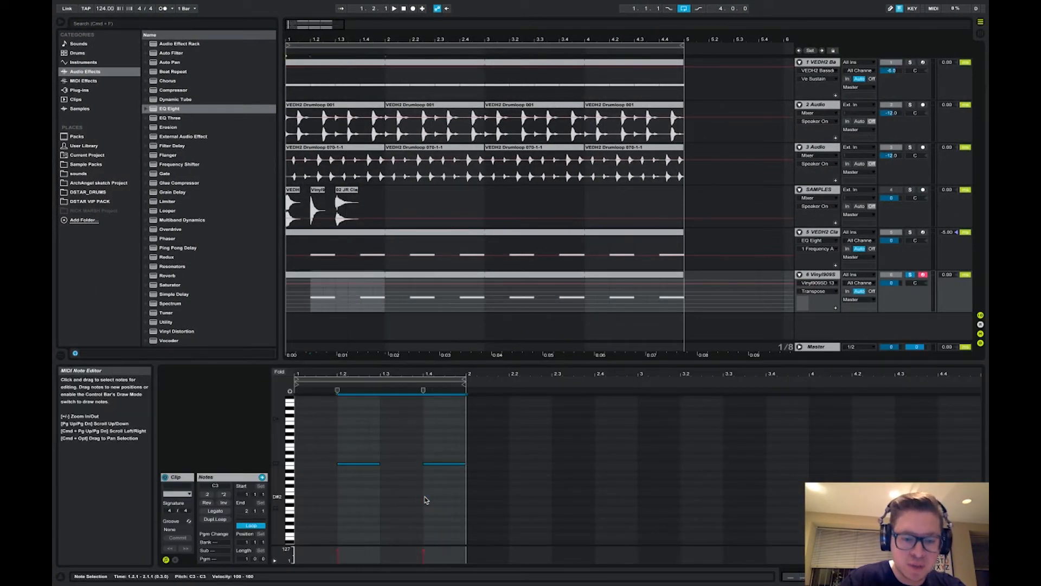
key(Up)
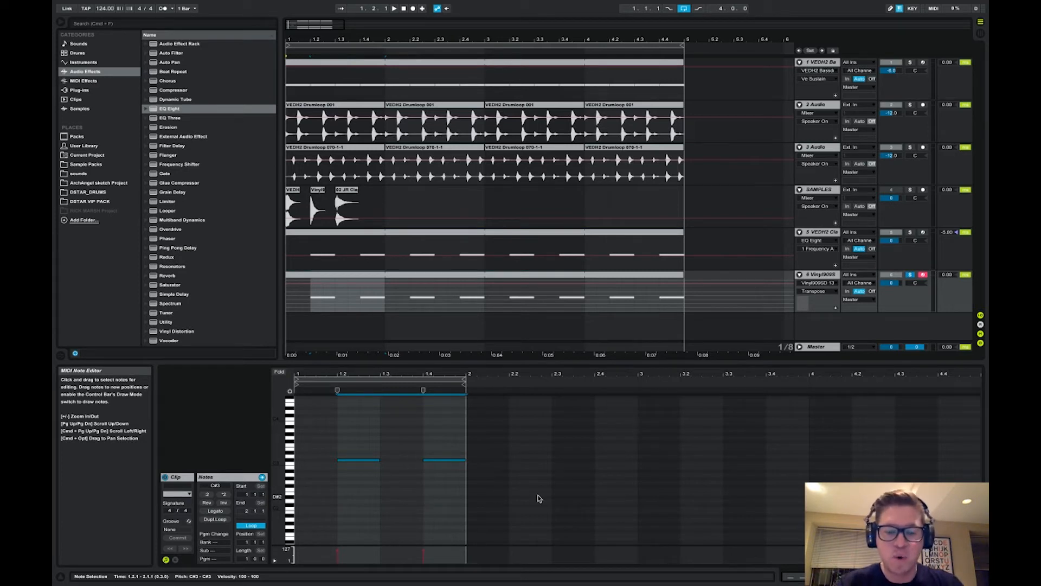
key(shift+Tab)
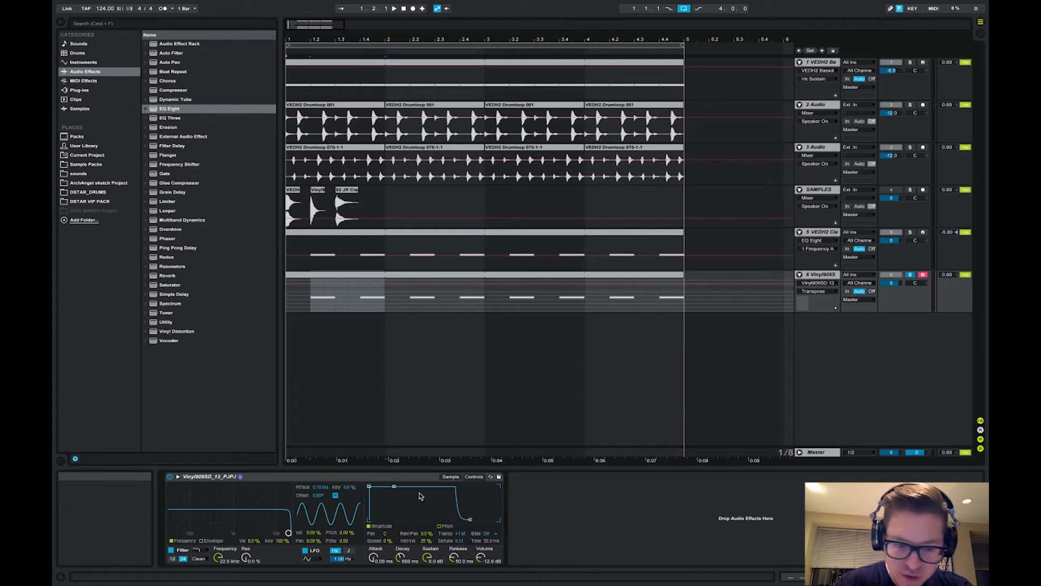
key(shift+Tab)
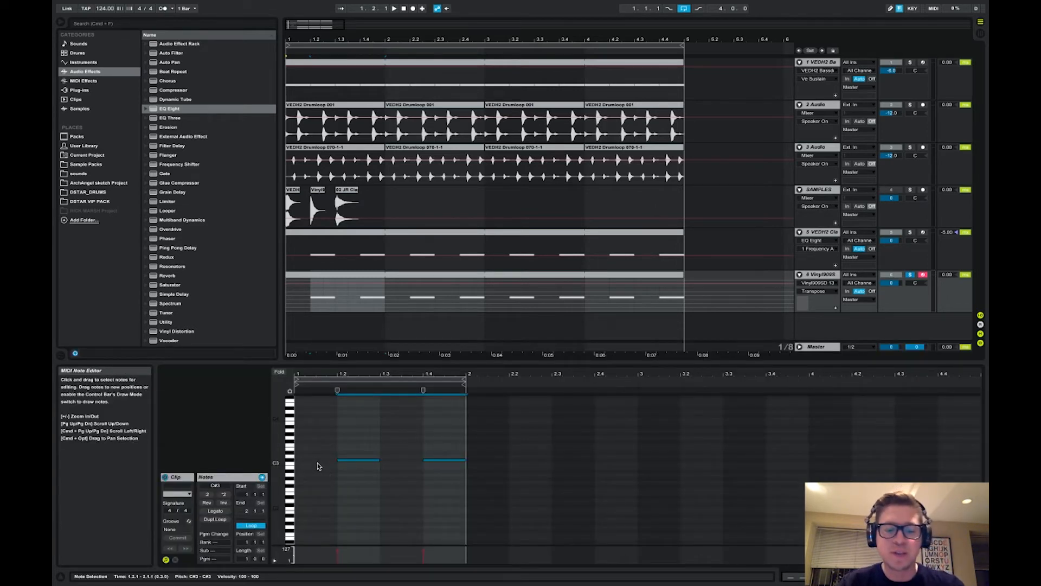
key(ctrl+Left)
key(ctrl+Left)
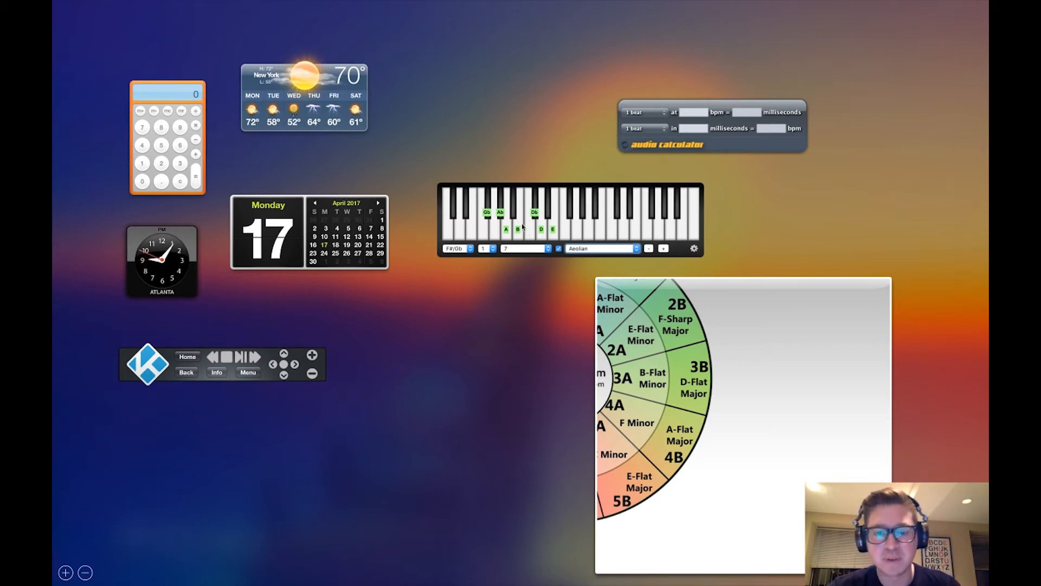
key(ctrl+Right)
key(ctrl+Right)
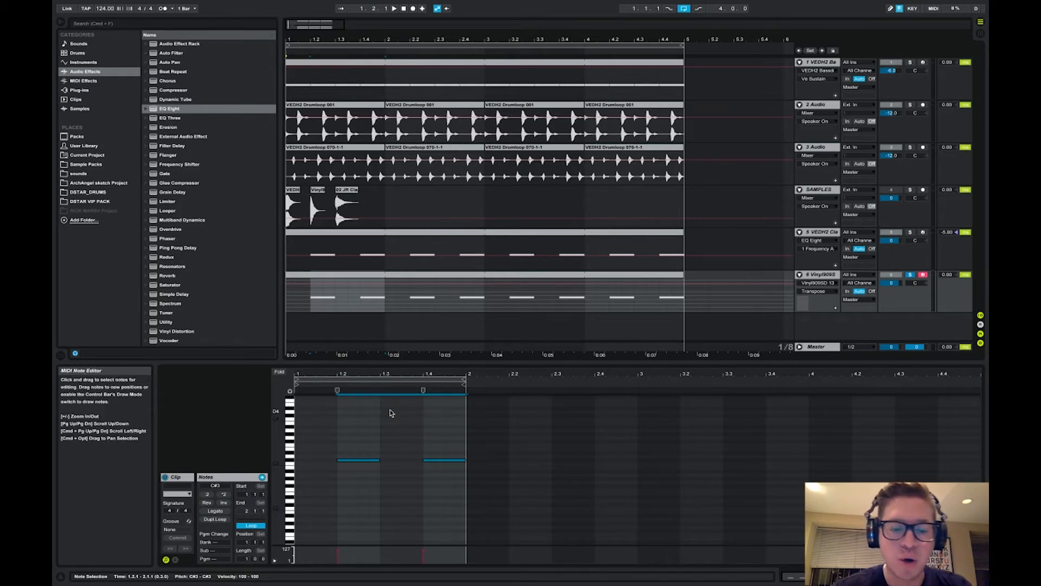
Play the transposed snare and add the Spectrum effect to its track
mouse_move(399, 375)
mouse_down()
mouse_move(400, 401)
mouse_move(400, 377)
mouse_up()
key(space)
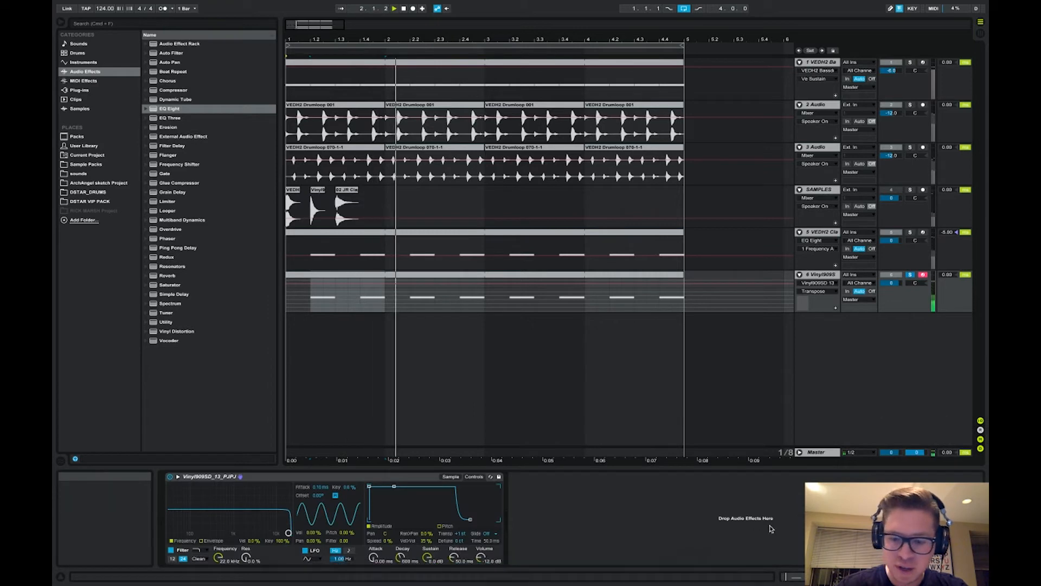
double_click(168, 304)
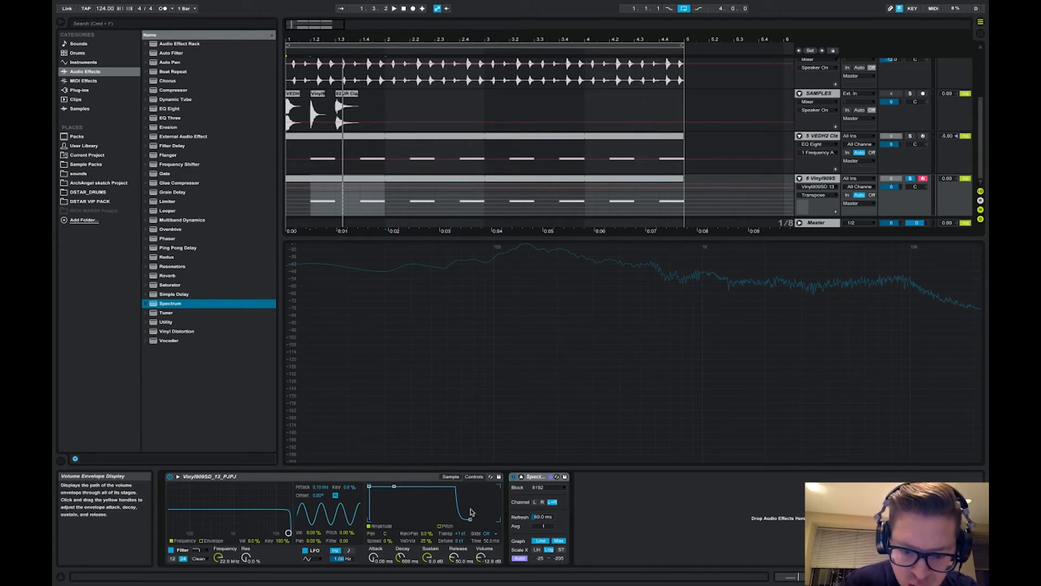
Fine-tune the snare with Simpler's Detune and play it against the expanded Spectrum display
click(460, 541)
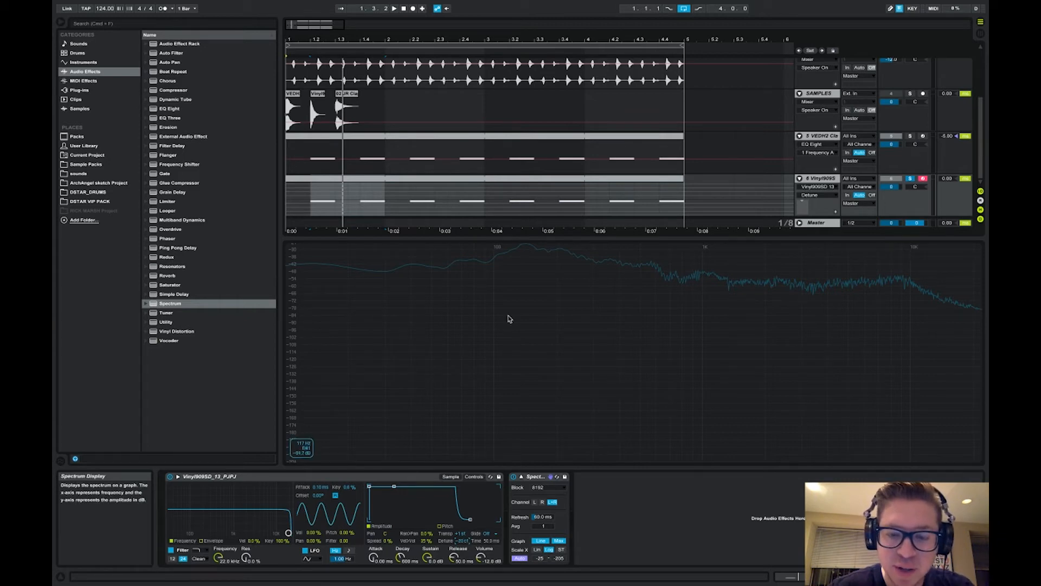
key(space)
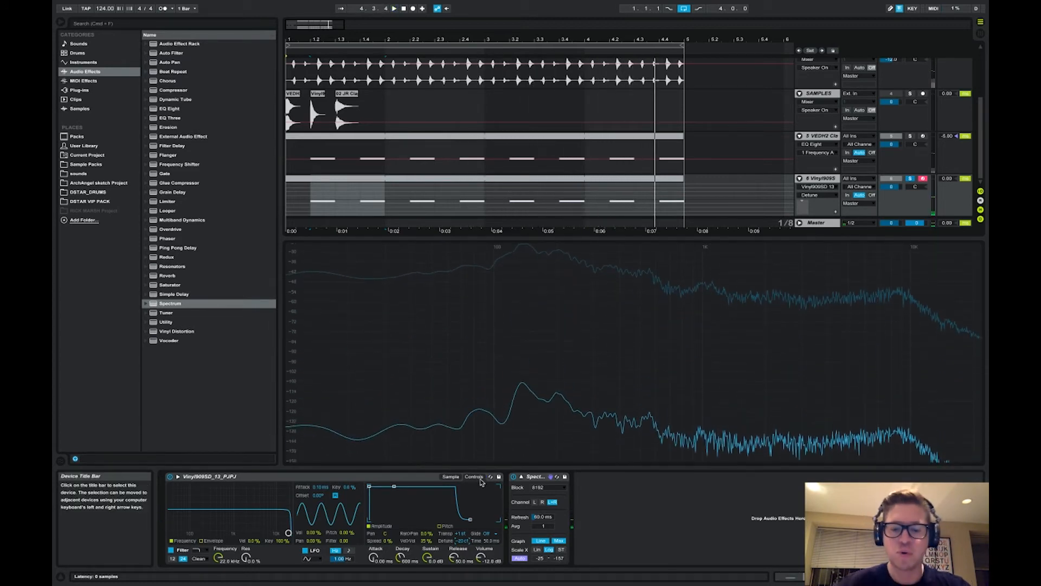
key(space)
Remove Spectrum from the snare track and solo the clap track together with it
click(521, 477)
click(534, 478)
key(Delete)
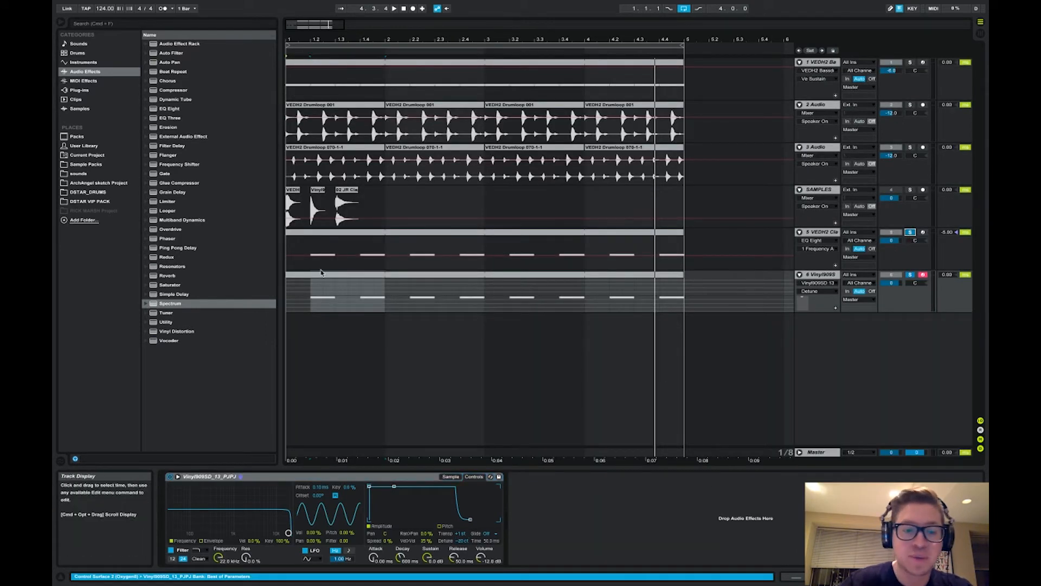
Play the soloed clap and snare together, and show the snare's sample waveform in Simpler
click(288, 241)
key(space)
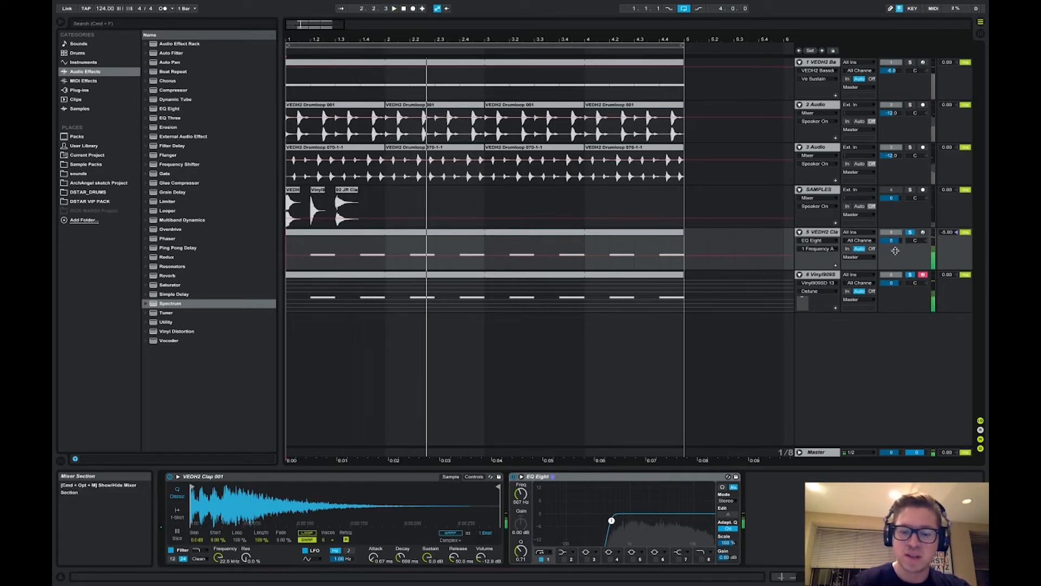
click(821, 275)
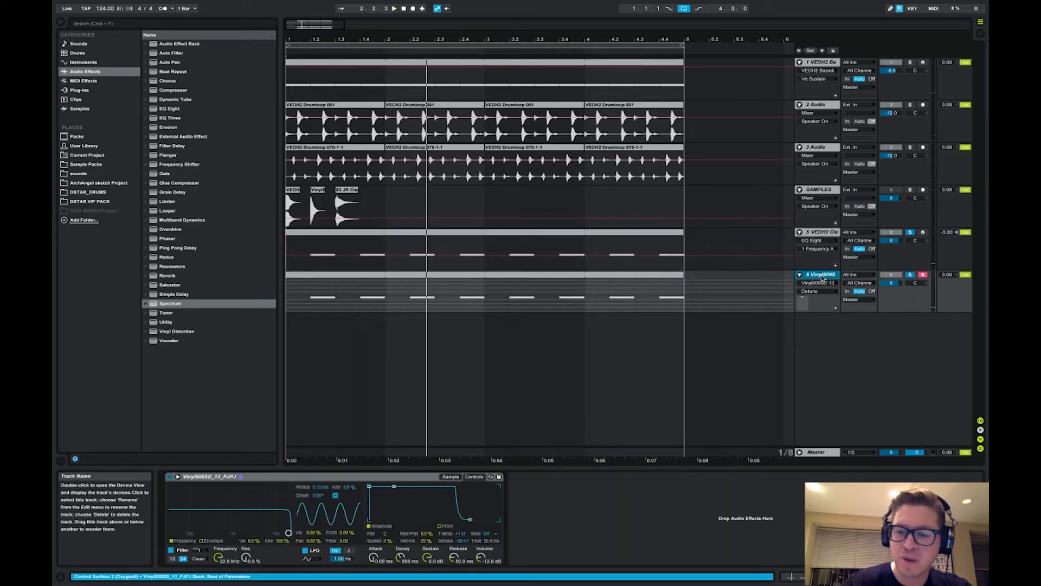
key(space)
click(450, 476)
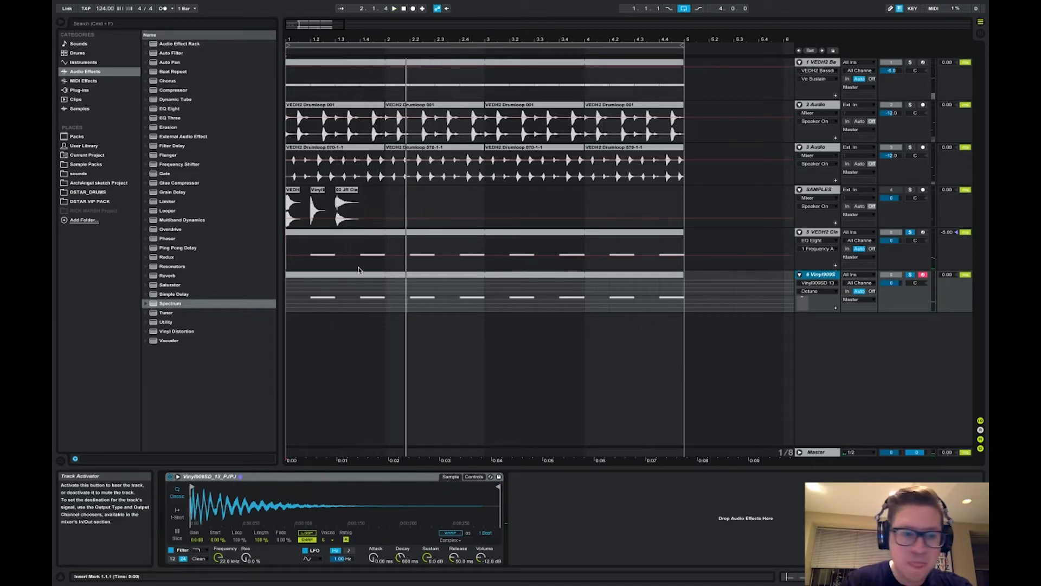
Add a Glue Compressor to the snare track, adjusting its attack, lowering the threshold to -19.0 dB, and raising the makeup gain
double_click(170, 184)
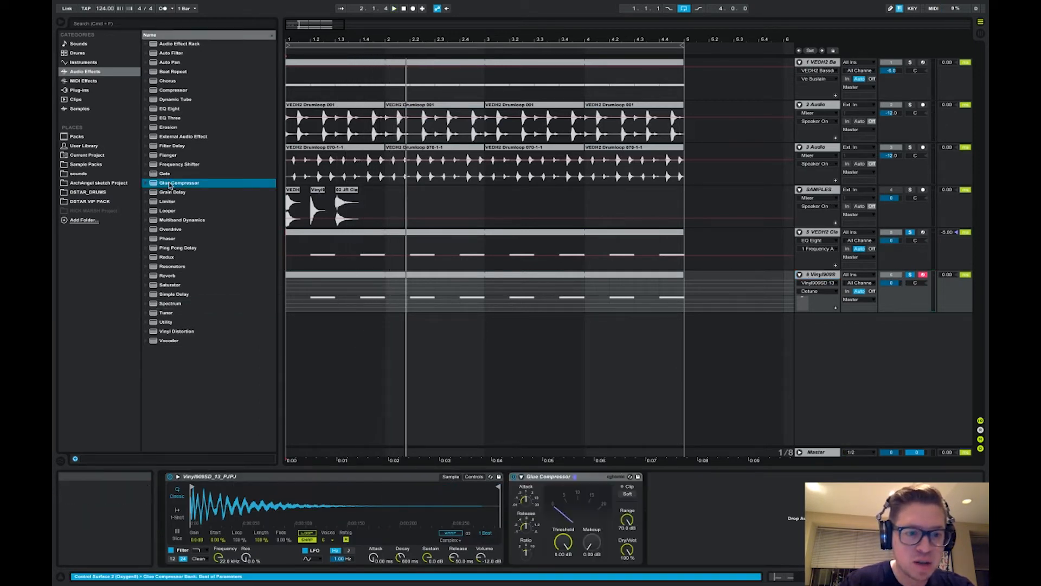
click(523, 498)
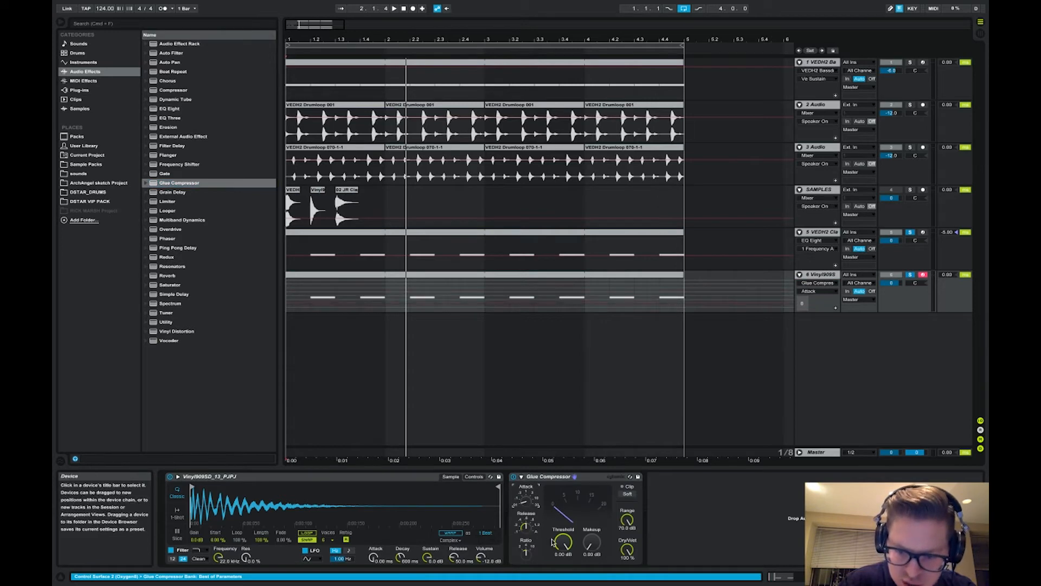
key(space)
drag(563, 541, 590, 529)
click(592, 543)
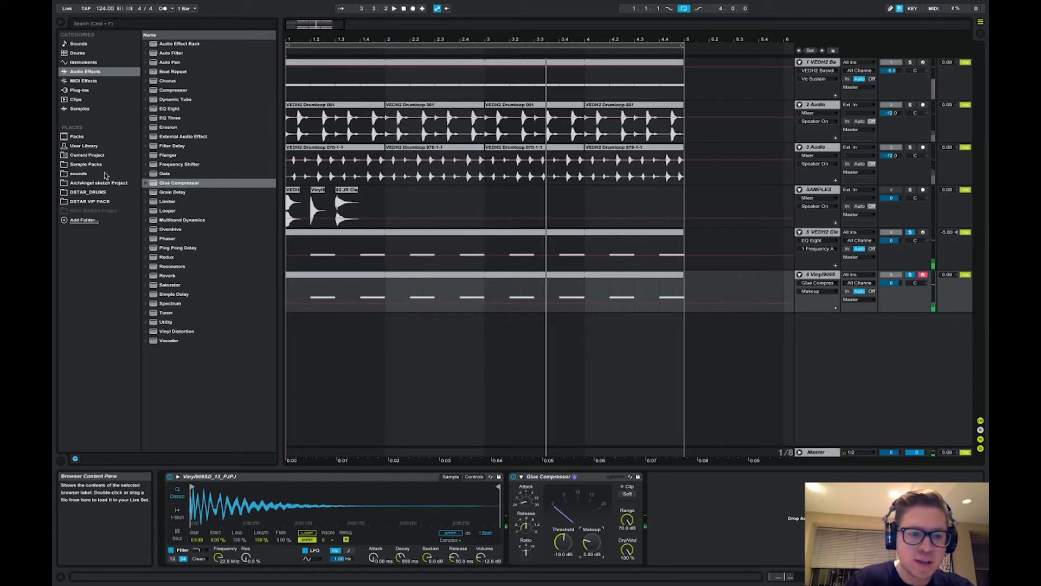
Add a Saturator to the snare track, raise its drive, and set the curve type to Medium Curve
double_click(180, 284)
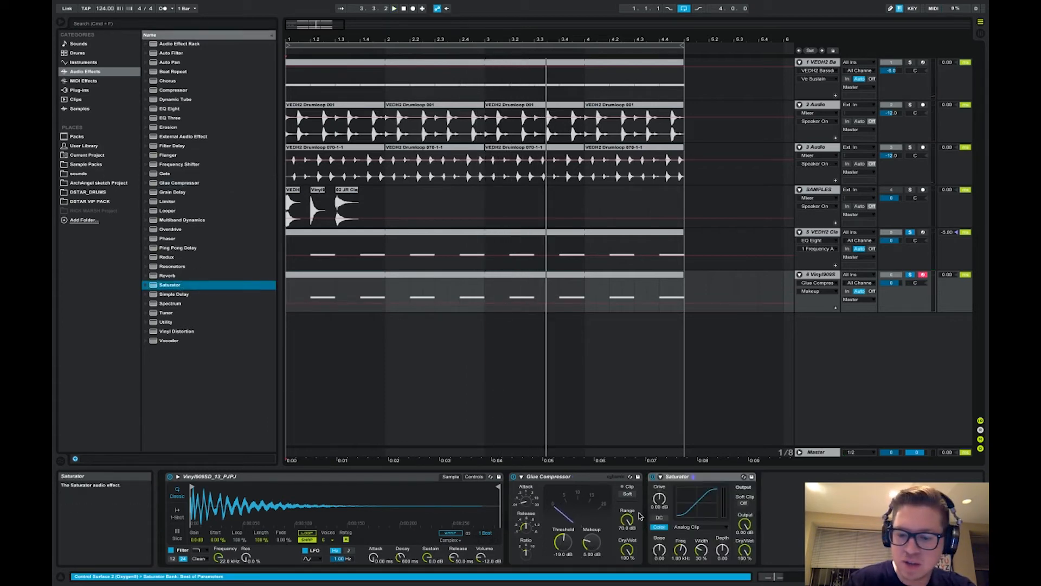
click(662, 498)
click(687, 527)
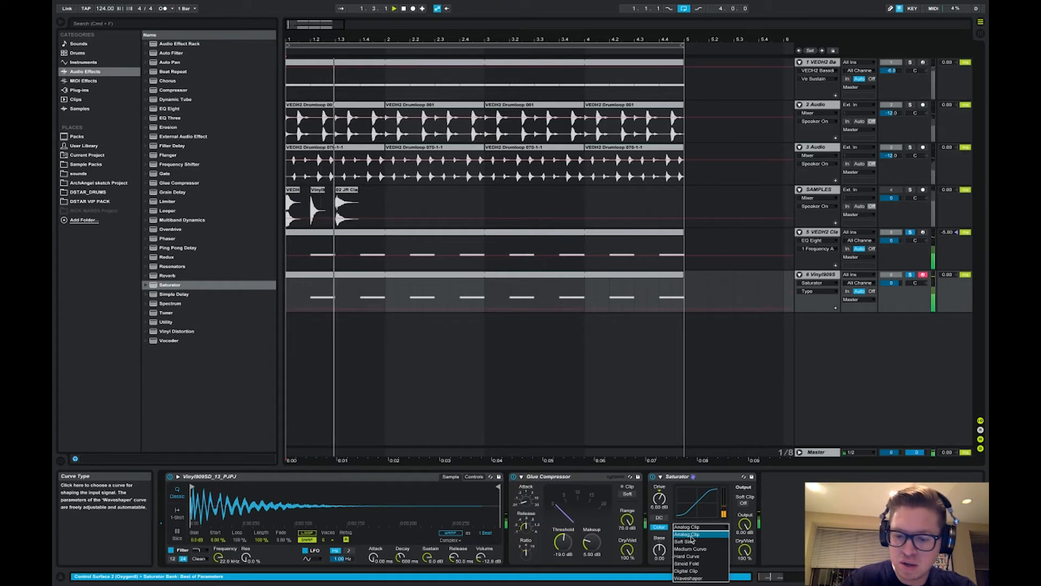
click(684, 543)
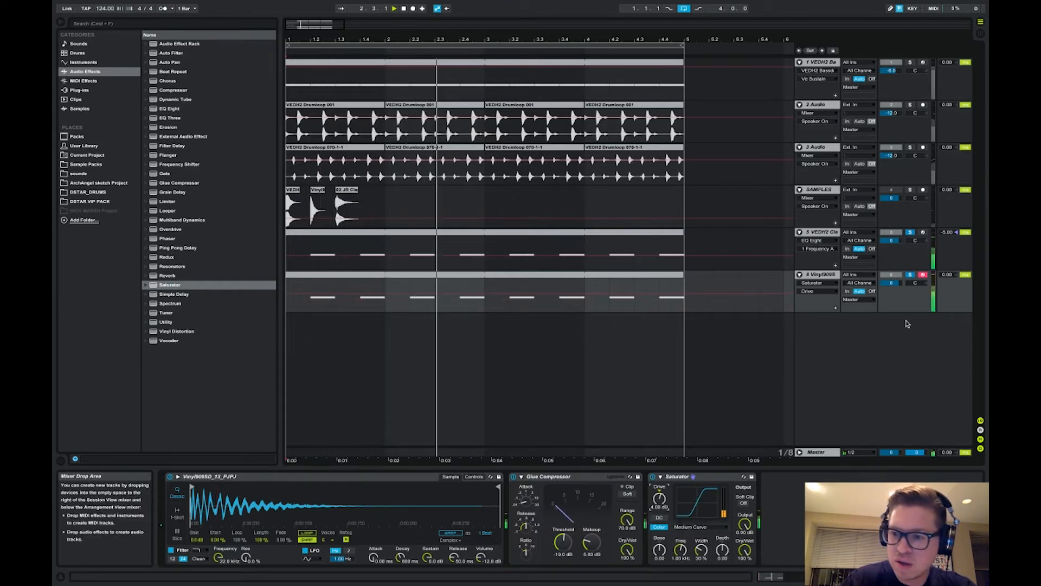
Lower the snare track's volume and balance it against the full unsoloed beat, muting and unmuting the snare to compare
drag(892, 283, 896, 275)
key(space)
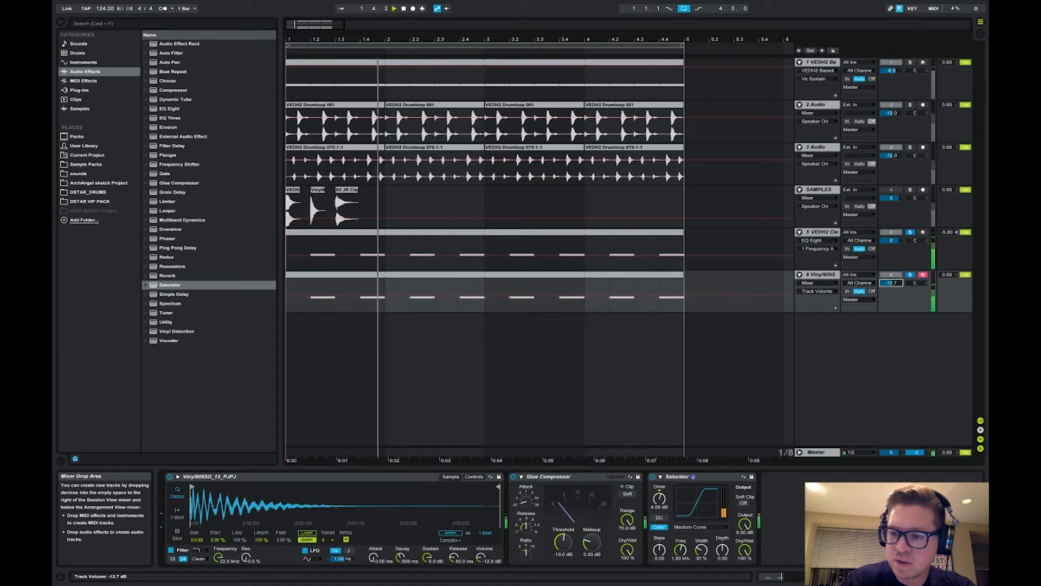
click(291, 289)
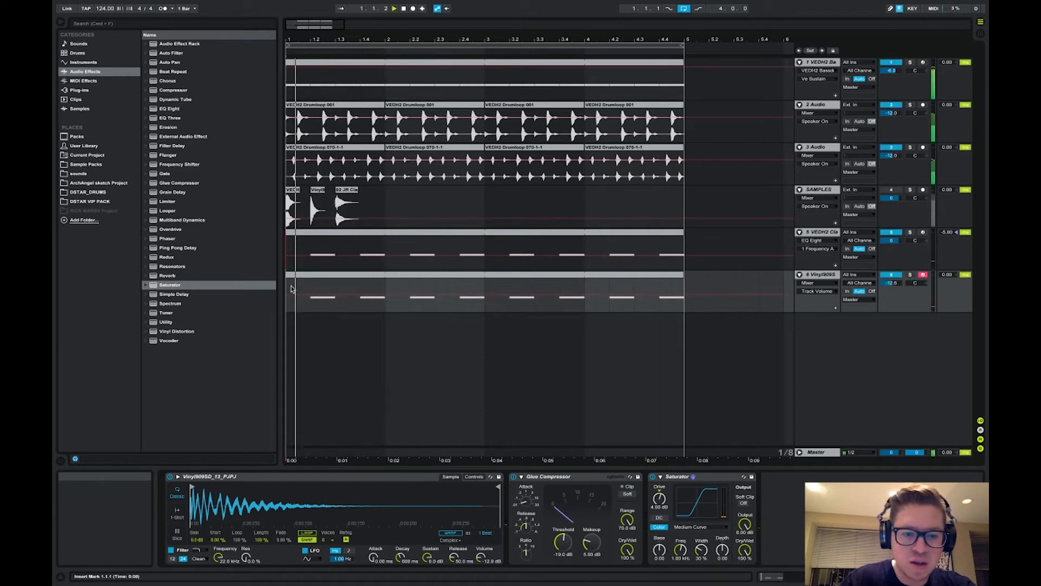
drag(891, 287, 891, 282)
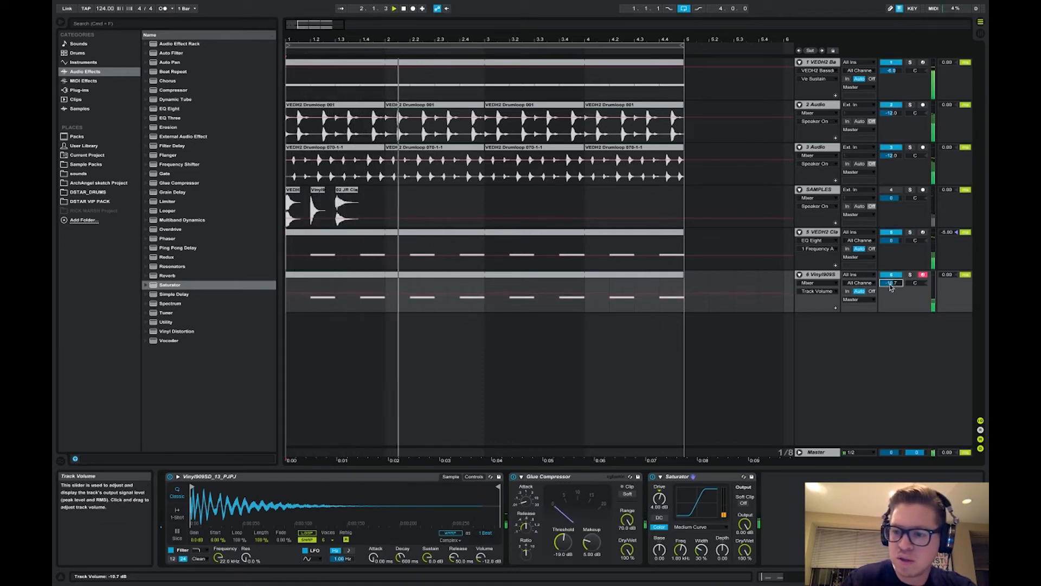
click(892, 276)
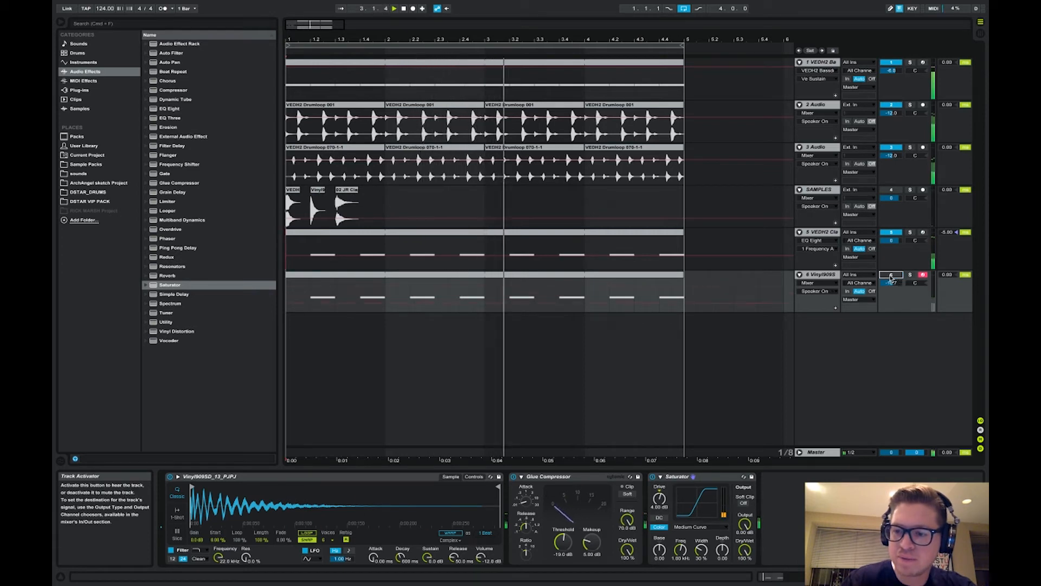
click(891, 276)
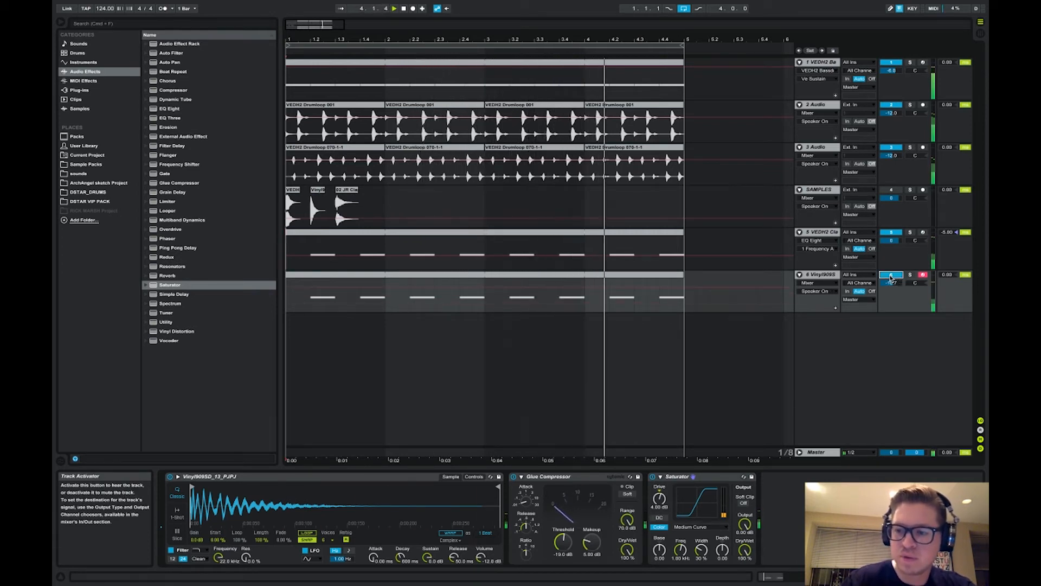
Try a -5.00 ms track delay on the snare, reset it to zero, and set the snare's volume to -12.0 dB
click(948, 276)
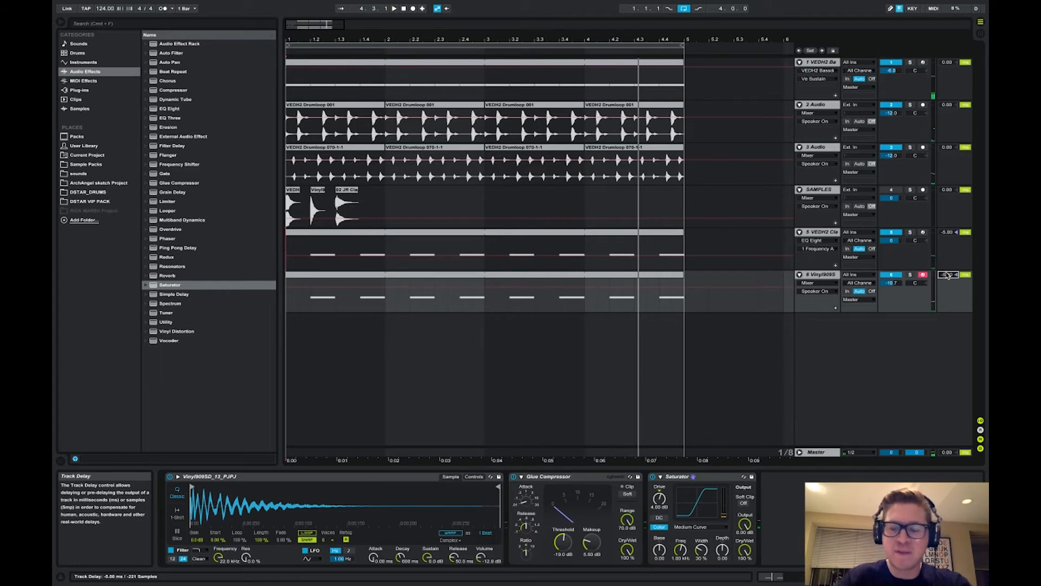
key(space)
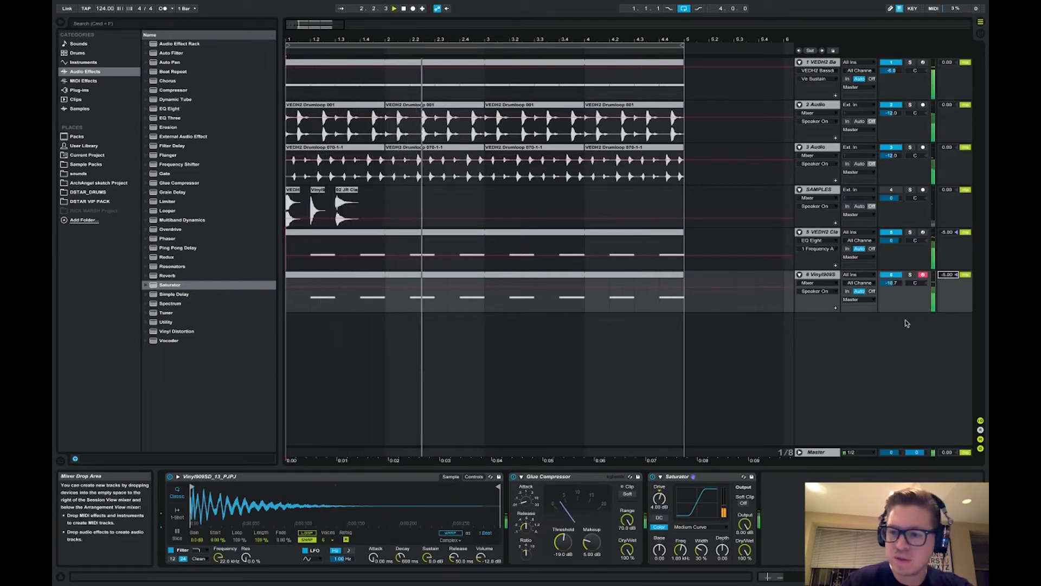
click(898, 283)
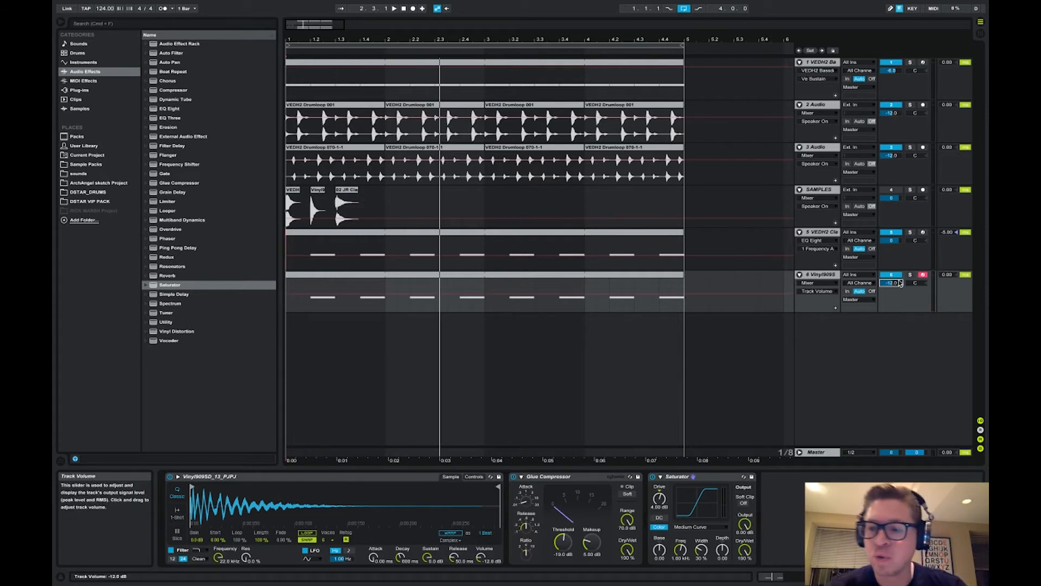
With the snare muted, insert a MIDI track below the clap track and load the JR Clap 1 sample into a Simpler on it
click(819, 232)
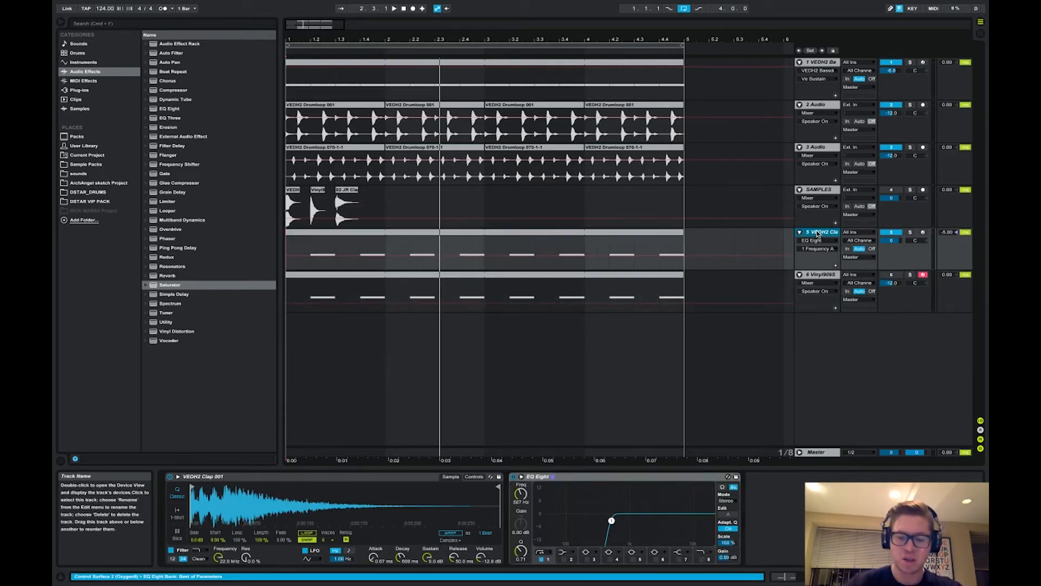
key(super+shift+t)
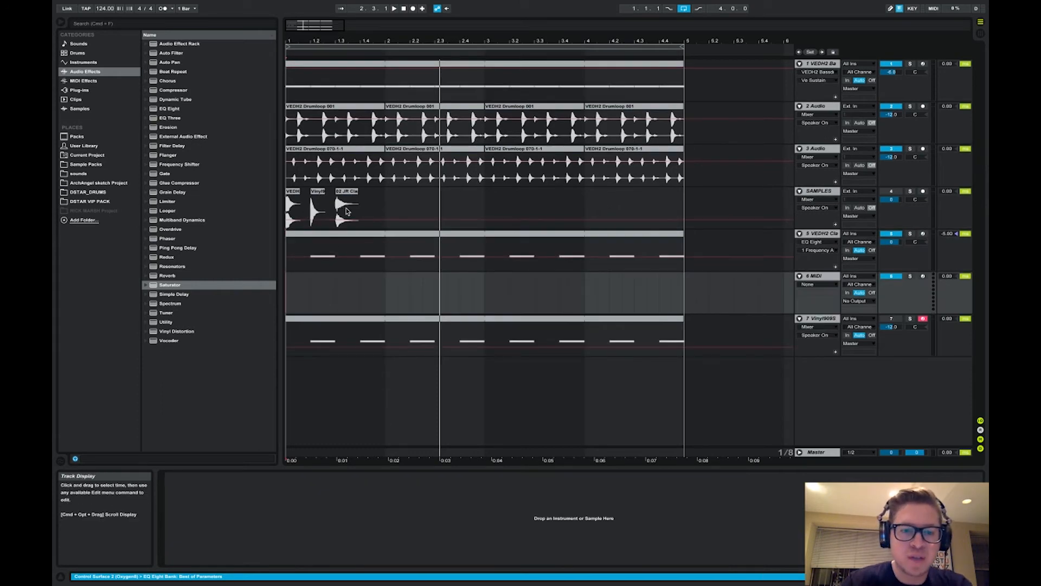
click(84, 81)
click(86, 71)
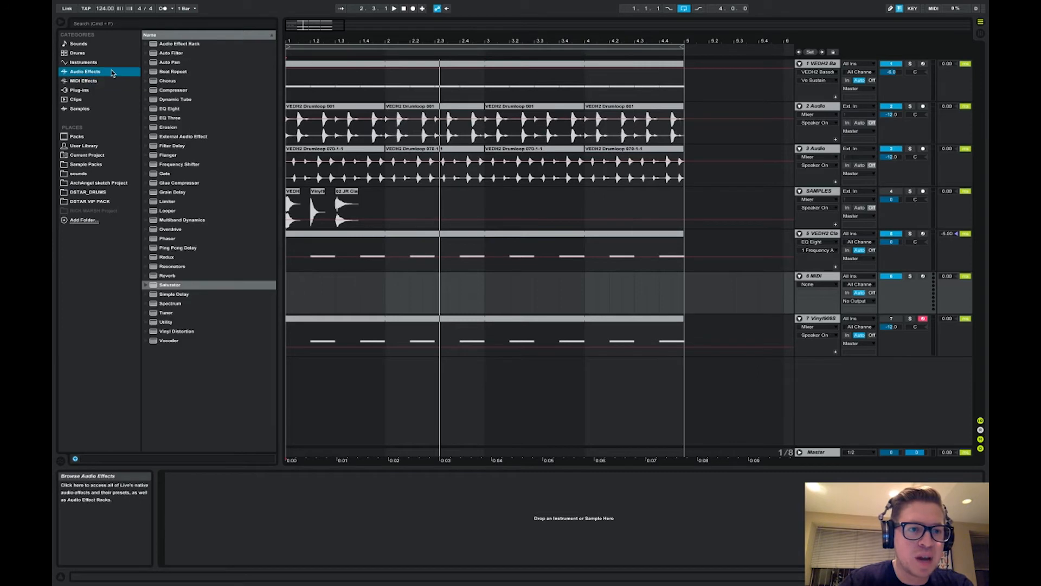
click(106, 64)
double_click(165, 82)
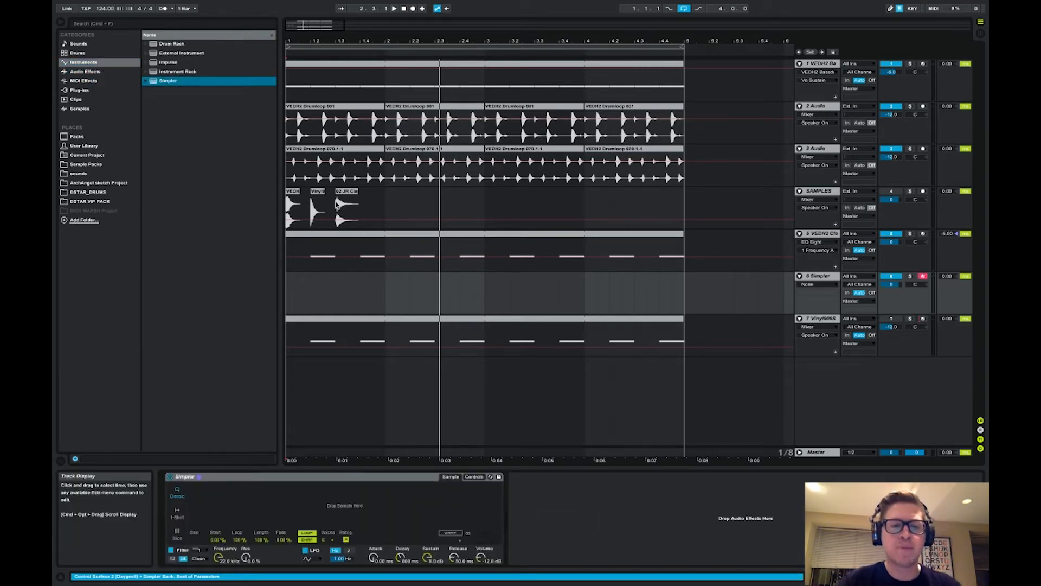
drag(337, 205, 192, 499)
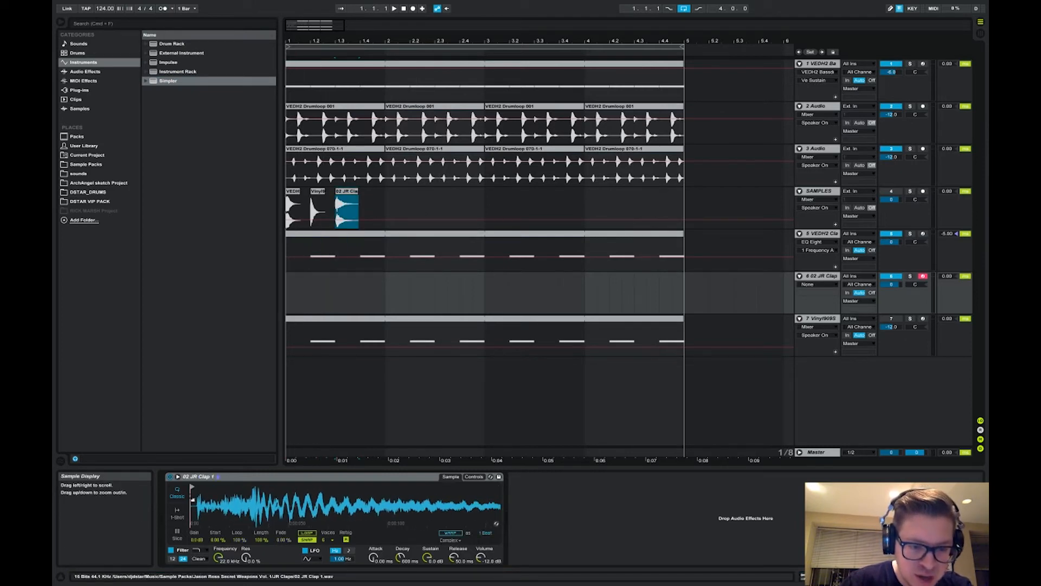
Solo the SAMPLES track and play the JR Clap sample on its own
click(333, 205)
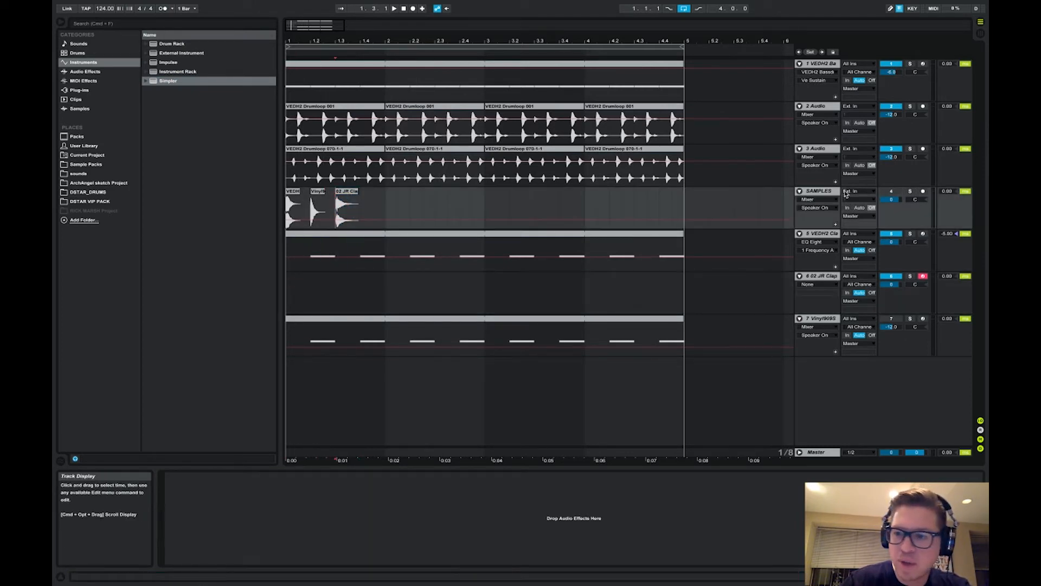
click(911, 192)
key(space)
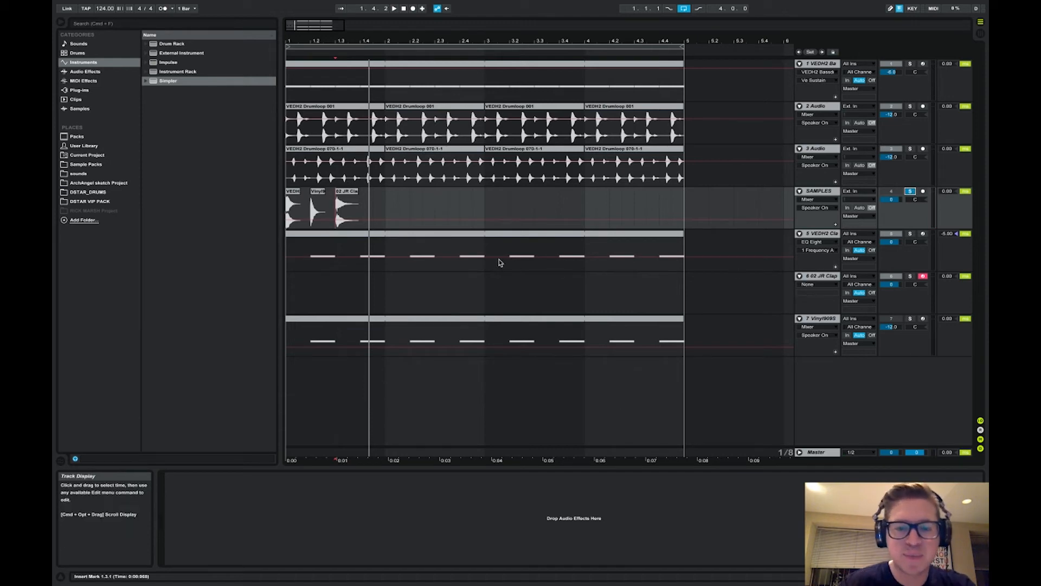
Copy the four-bar MIDI pattern from the first clap track to the start of the JR Clap track
click(474, 241)
click(460, 232)
click(284, 293)
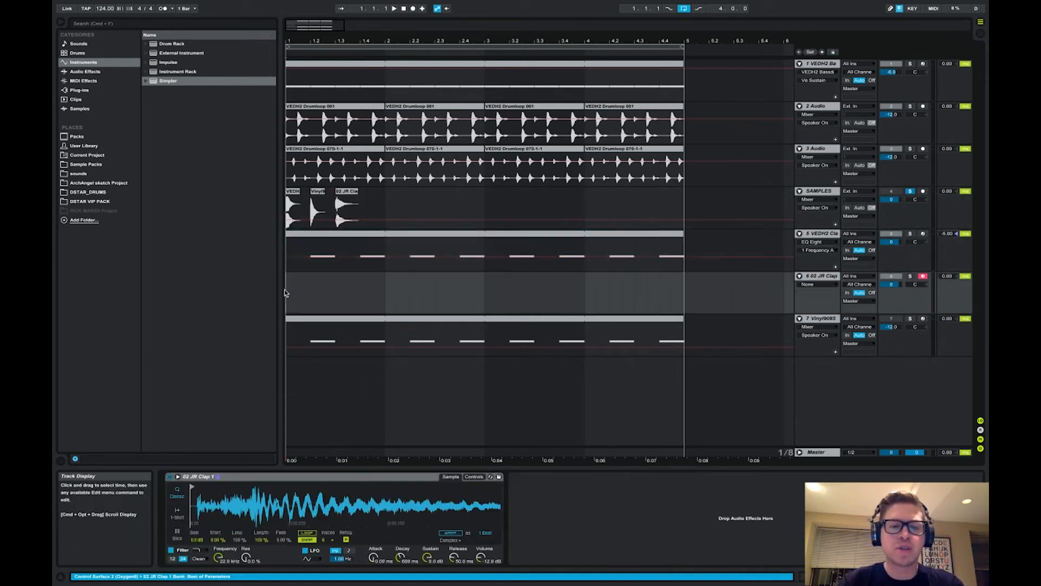
Zoom into the JR Clap waveform to locate its main transient, and set the track's delay to -32.00 ms
drag(241, 507, 240, 556)
drag(386, 494, 362, 471)
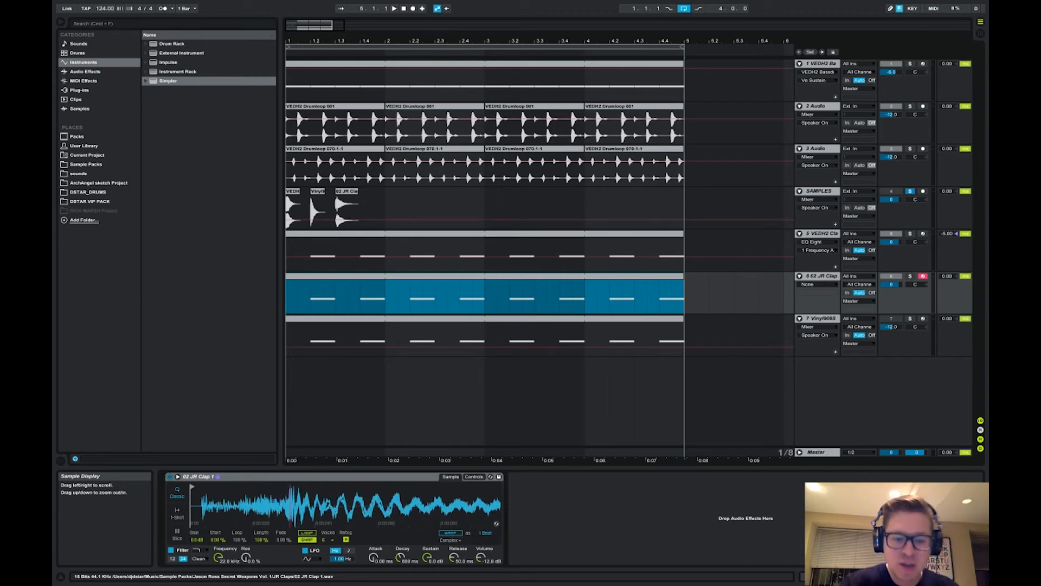
drag(300, 498, 285, 477)
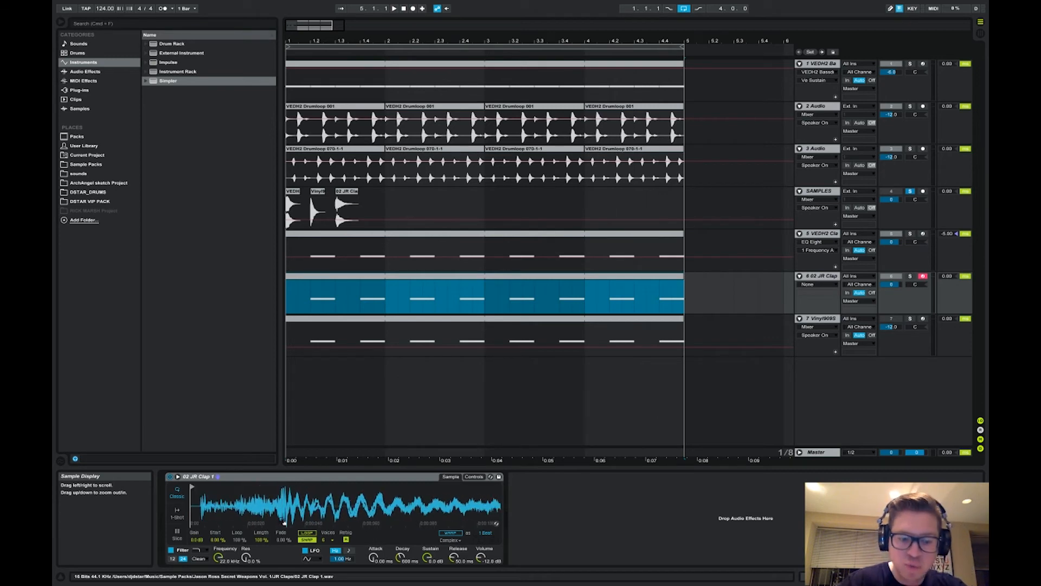
click(953, 276)
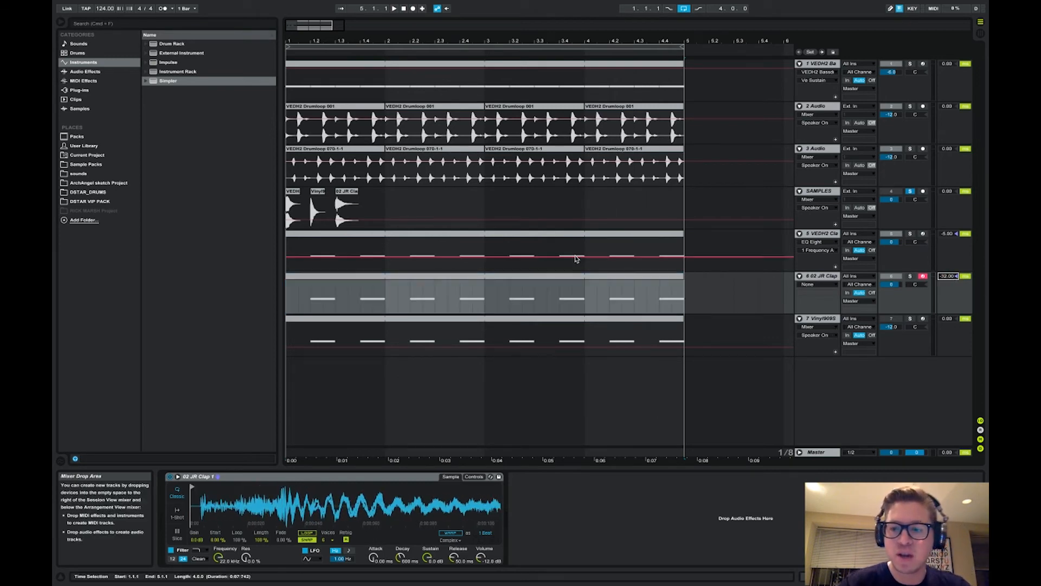
Show the MIDI notes of the clips on the JR Clap track
click(328, 276)
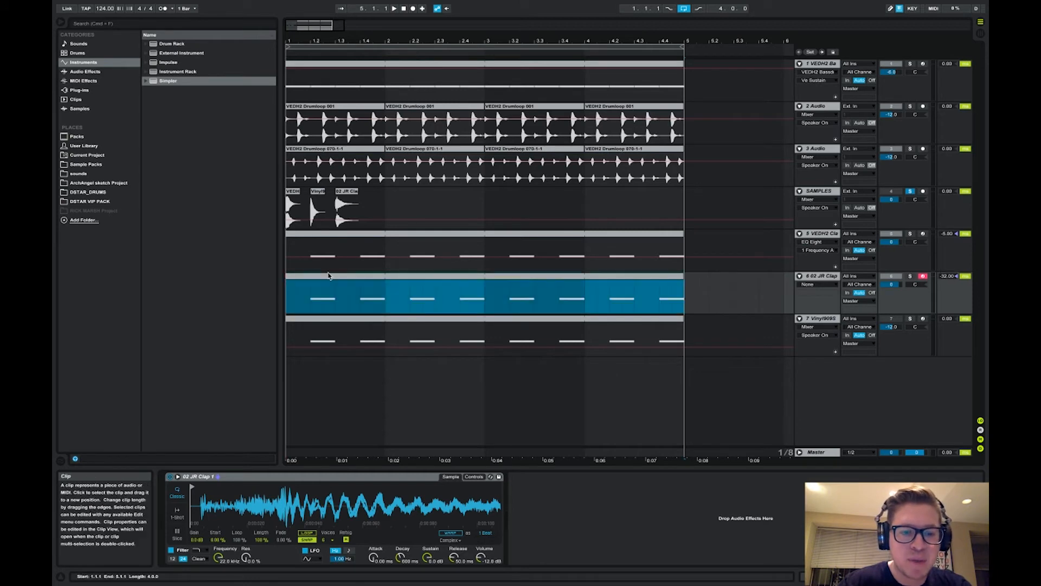
click(289, 295)
click(321, 277)
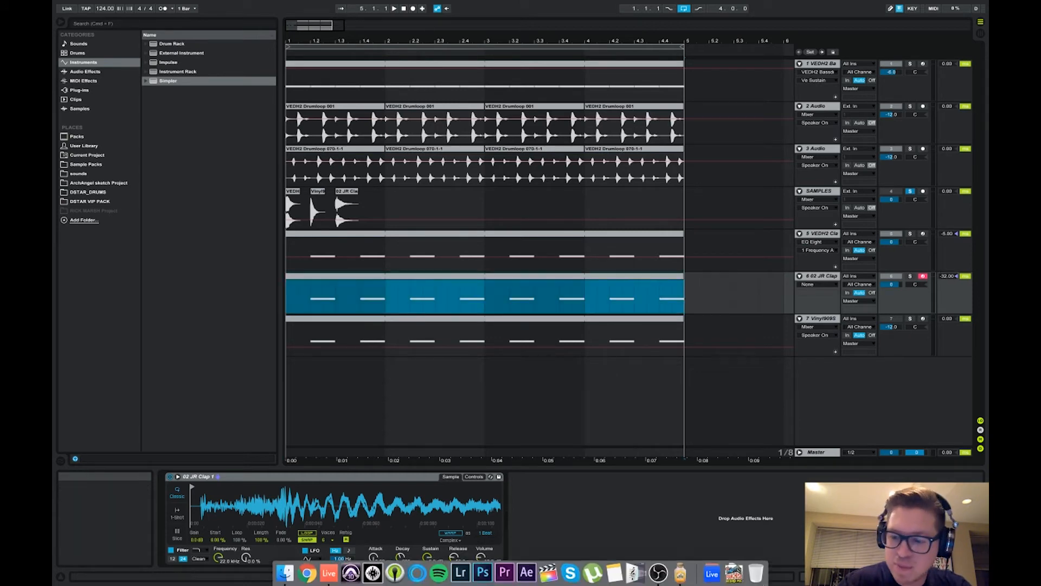
click(840, 576)
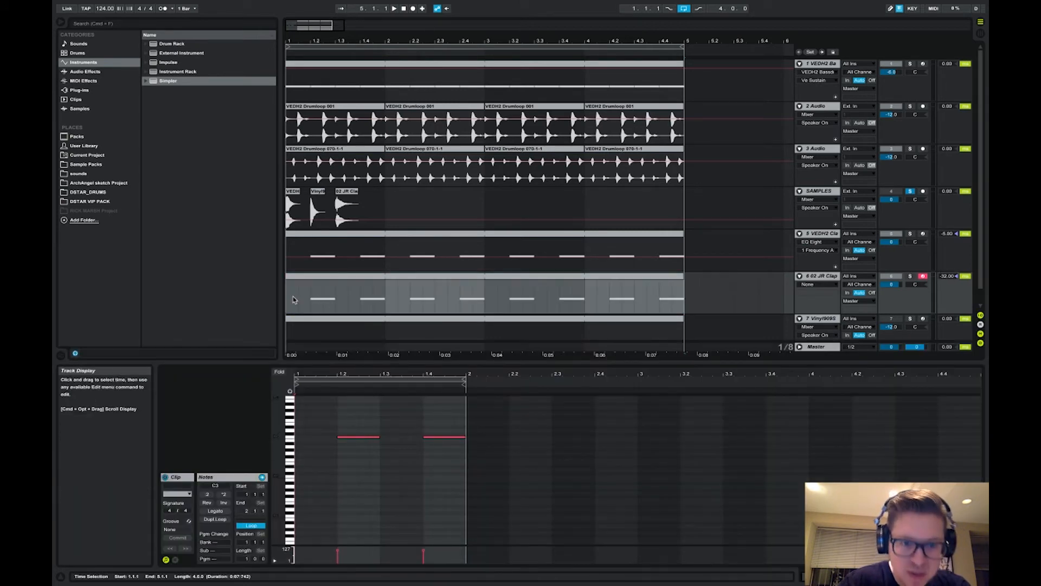
click(960, 284)
Unsolo the SAMPLES track, mute the first clap, and play the JR Clap in the beat, comparing track delays of 0 and -32.00 ms
click(910, 191)
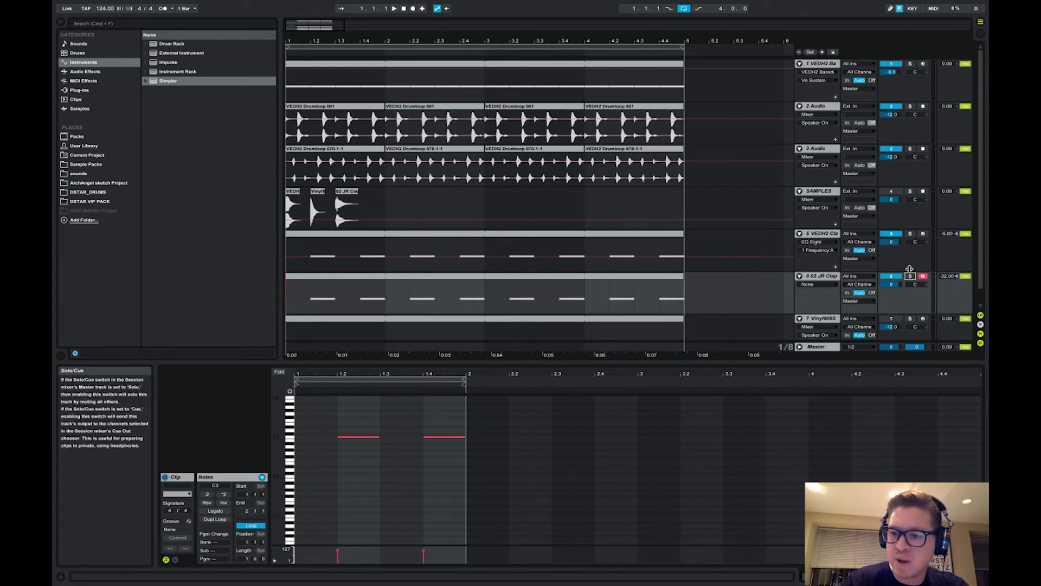
scroll(892, 255, down, 1)
key(space)
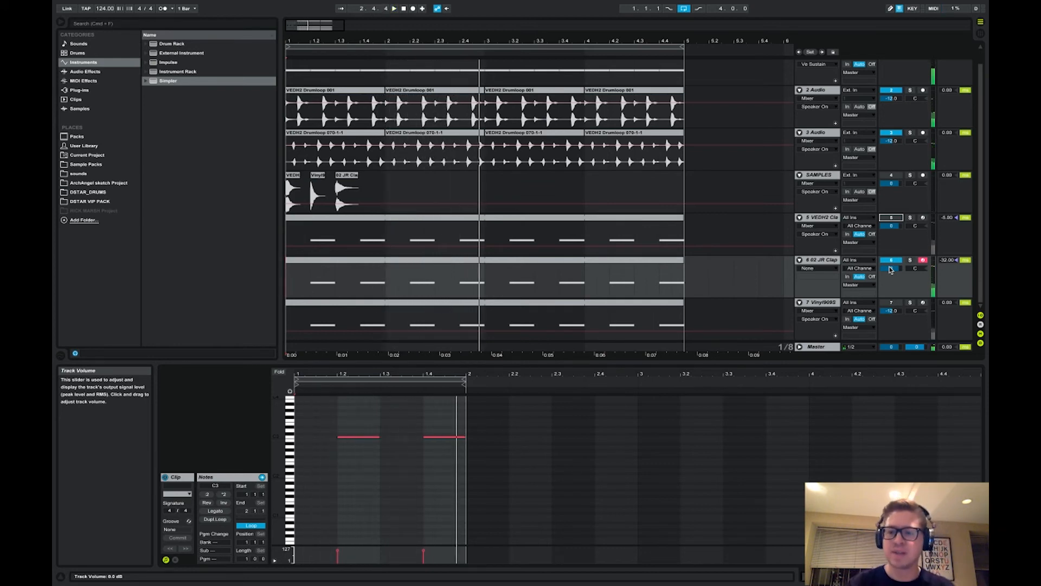
click(949, 261)
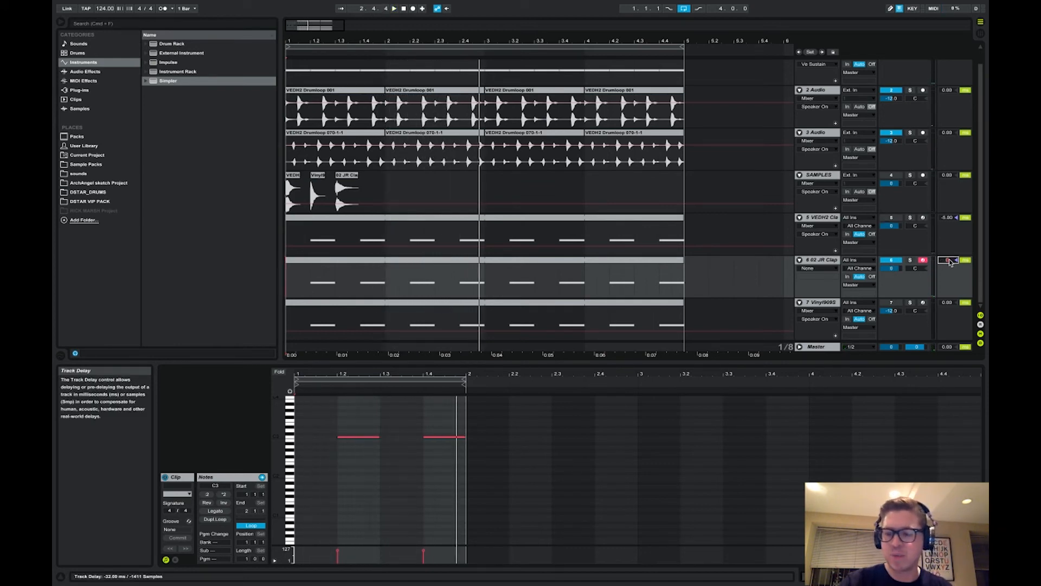
key(space)
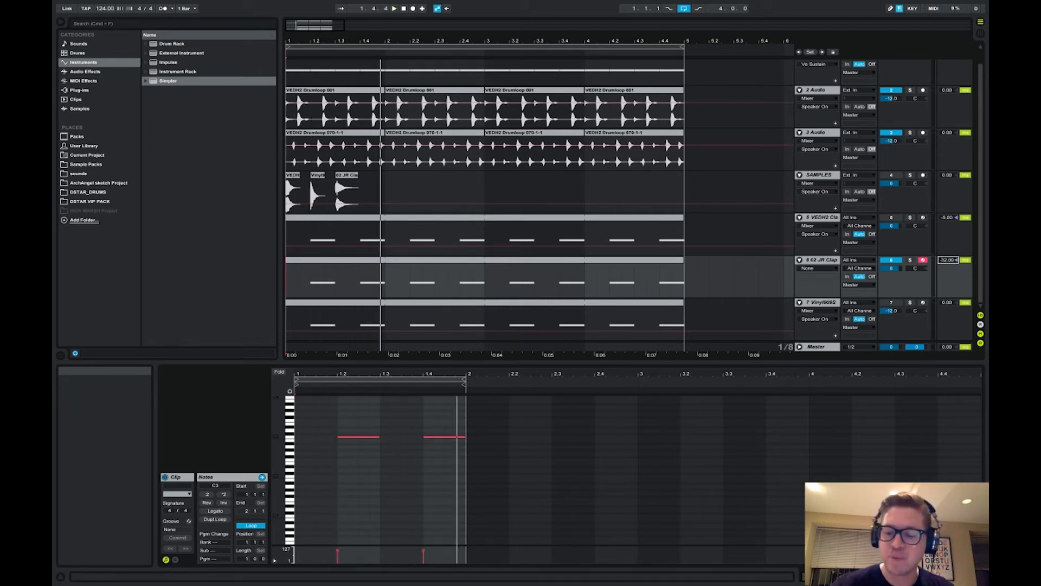
Add an EQ Eight to the JR Clap track, enable its low-cut band at 115 Hz, and expand the frequency display
click(922, 576)
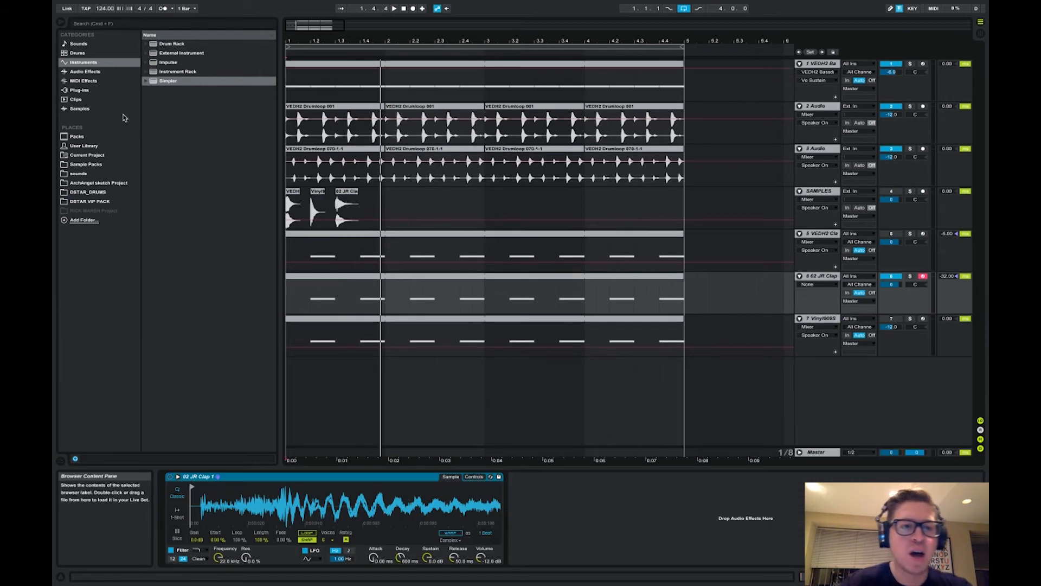
click(85, 71)
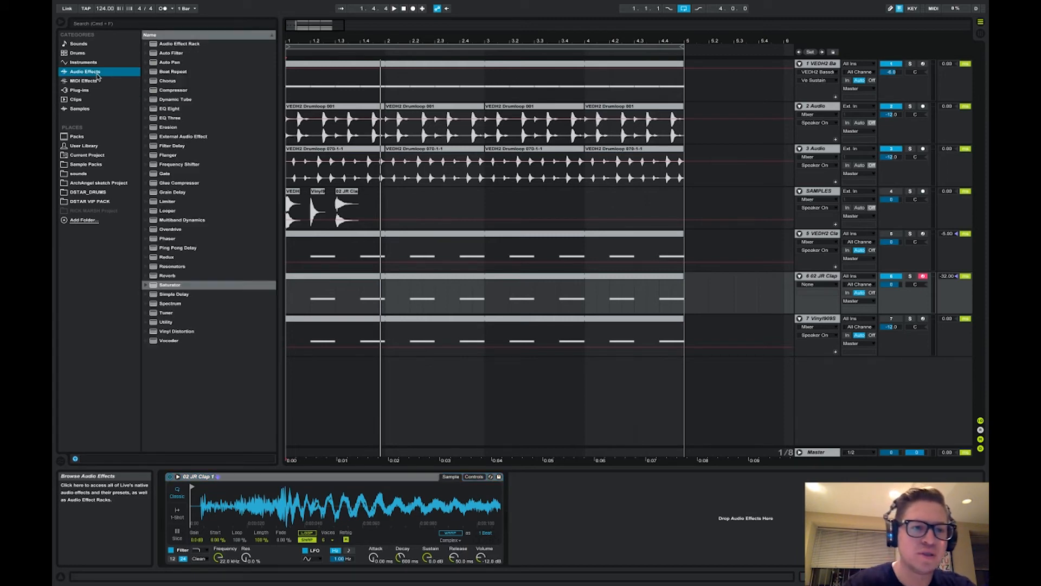
double_click(173, 109)
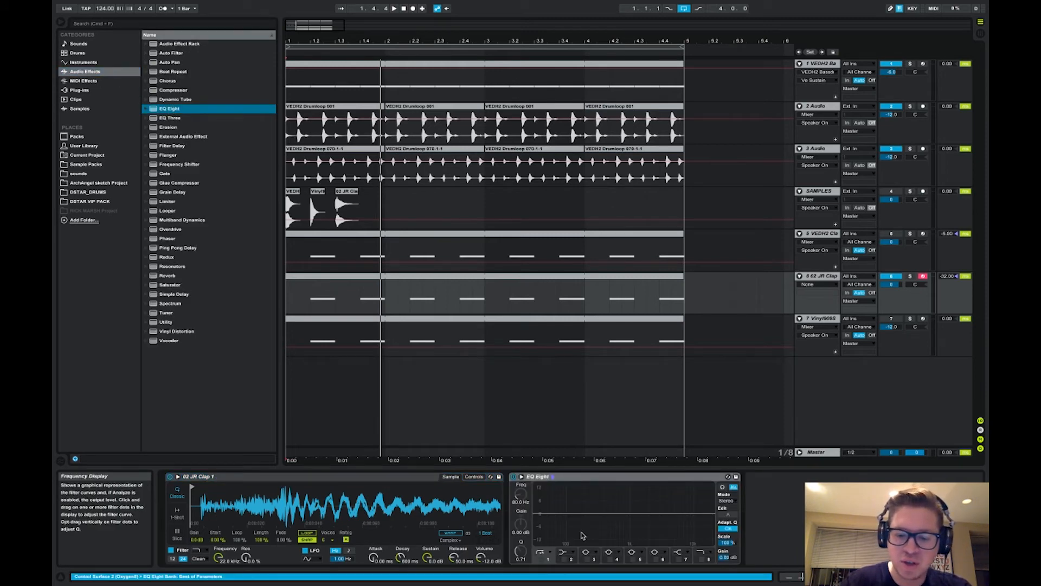
click(549, 554)
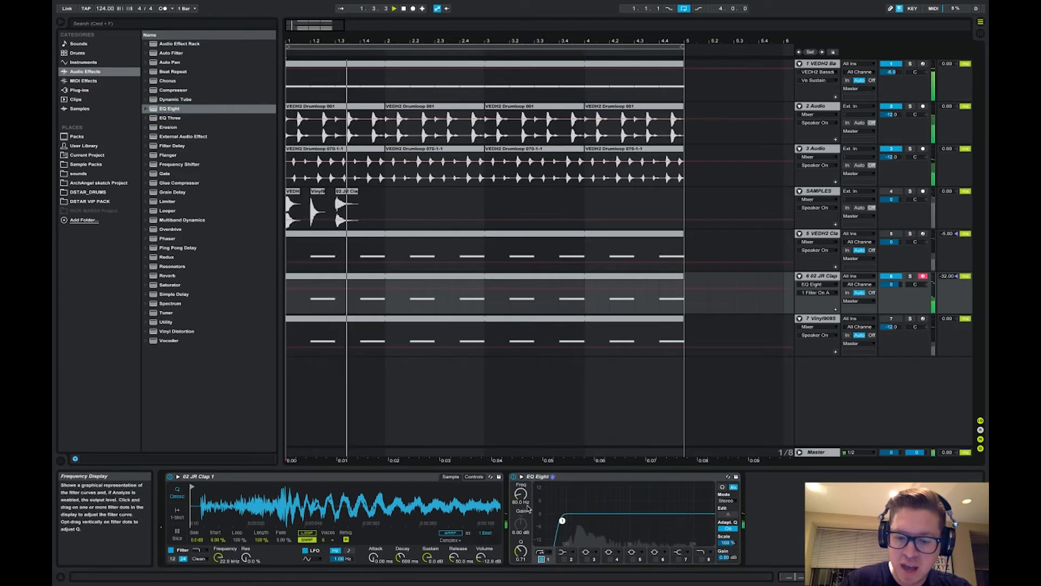
drag(521, 493, 520, 480)
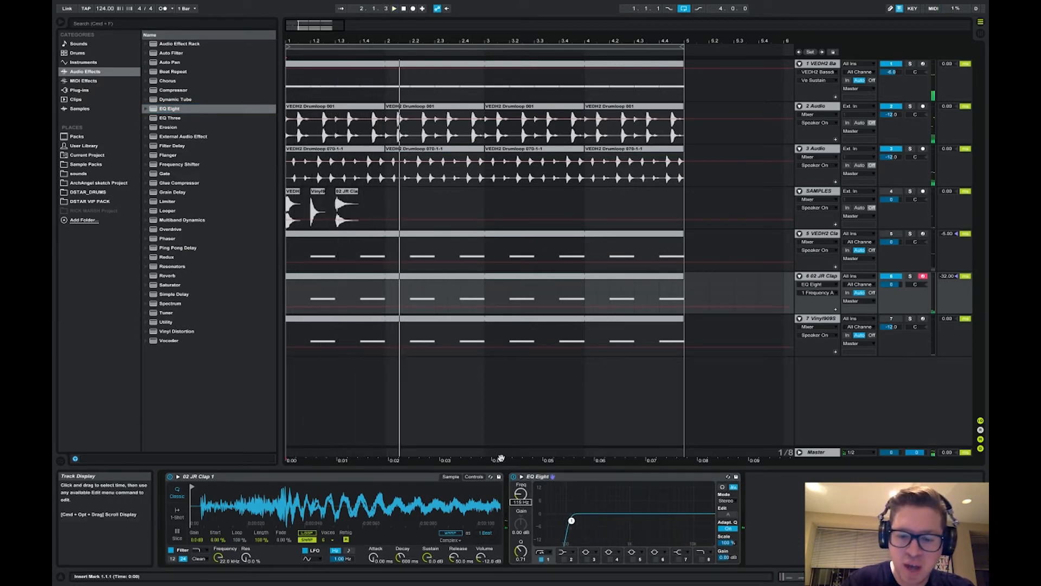
click(522, 477)
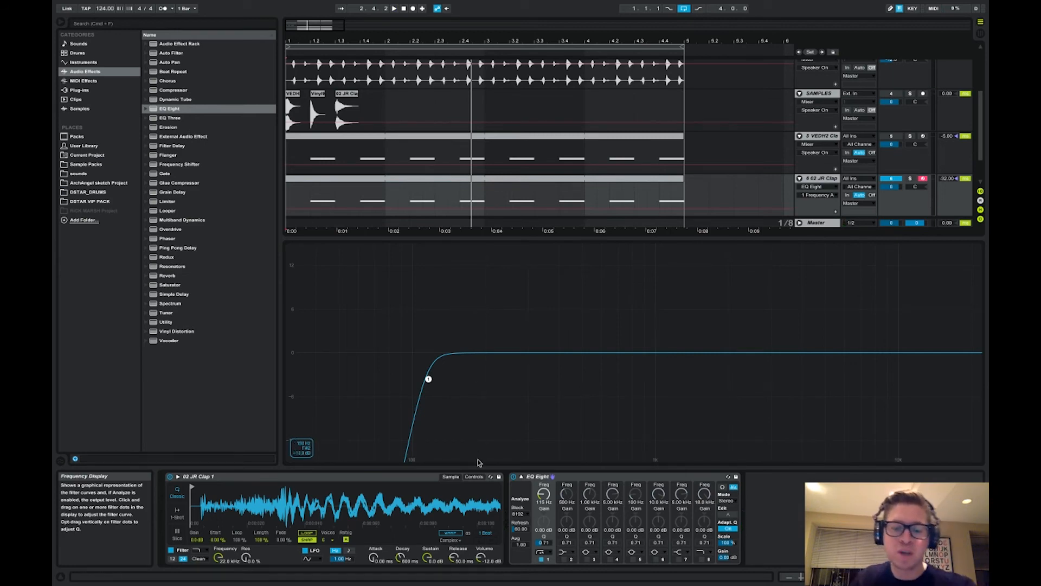
Show the JR Clap Simpler's controls with Transpose selected, and view the piano scale widget on the Dashboard
click(475, 477)
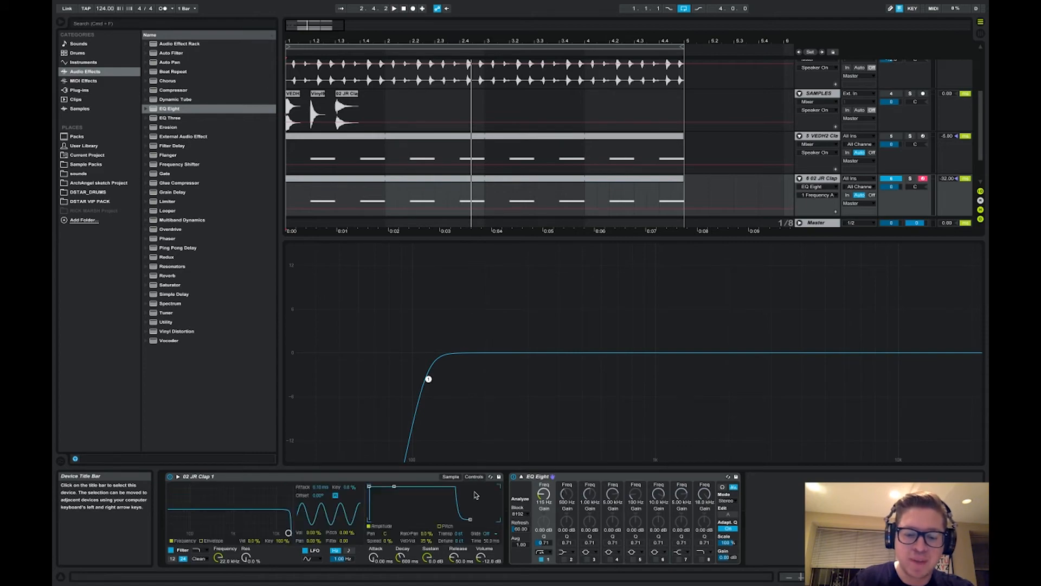
click(461, 535)
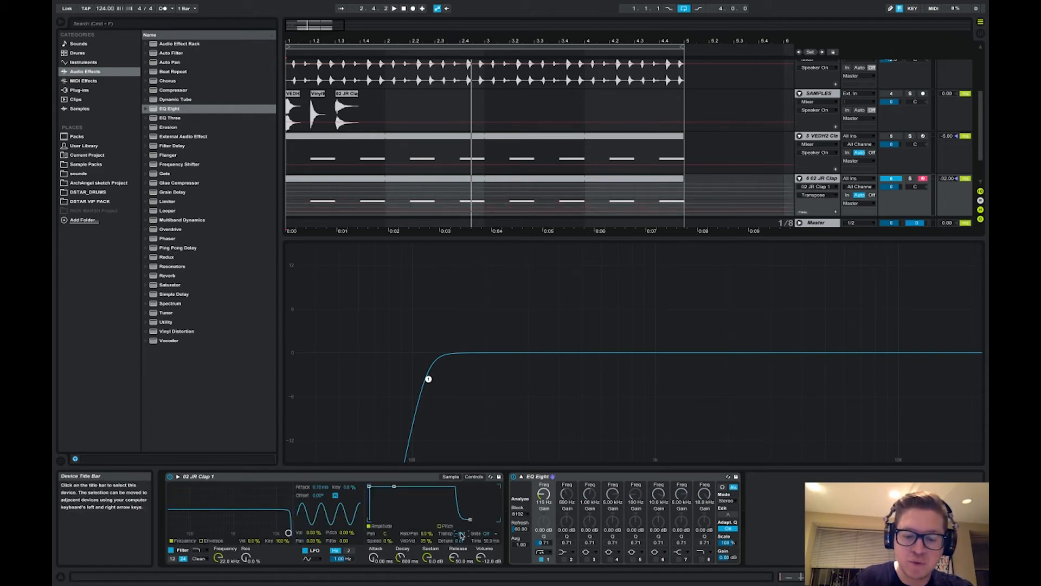
key(ctrl+Left)
key(ctrl+Left)
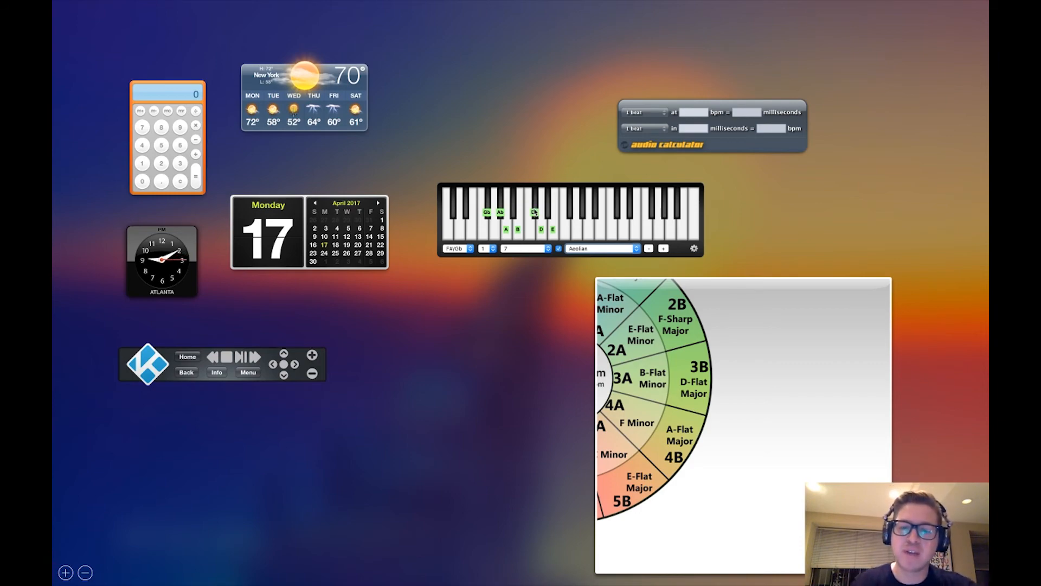
key(ctrl+Right)
key(ctrl+Right)
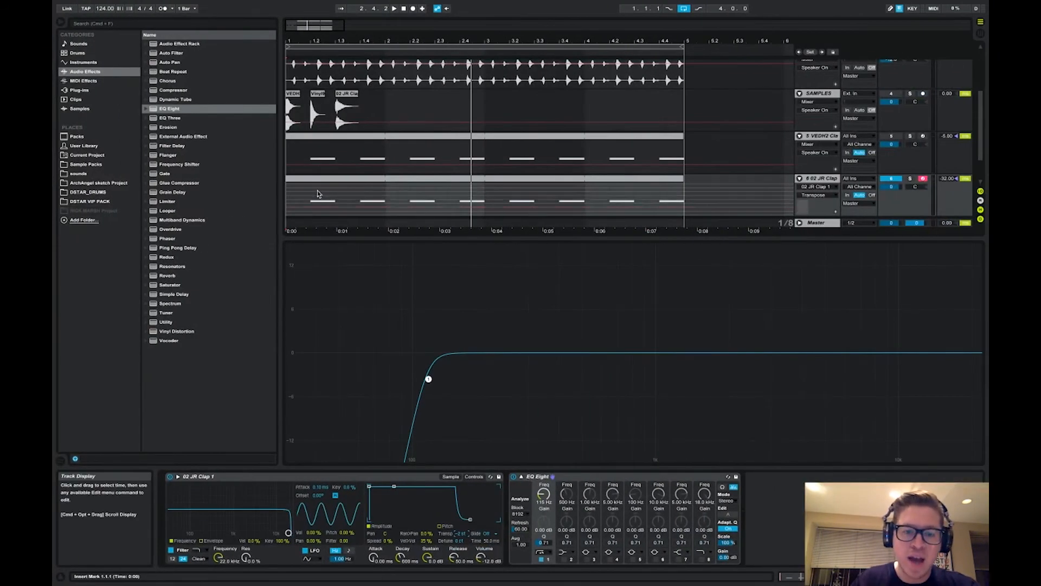
Solo the JR Clap and Vinyl909S tracks, play them together, and set the Vinyl909S track volume to -3.0 dB
click(815, 180)
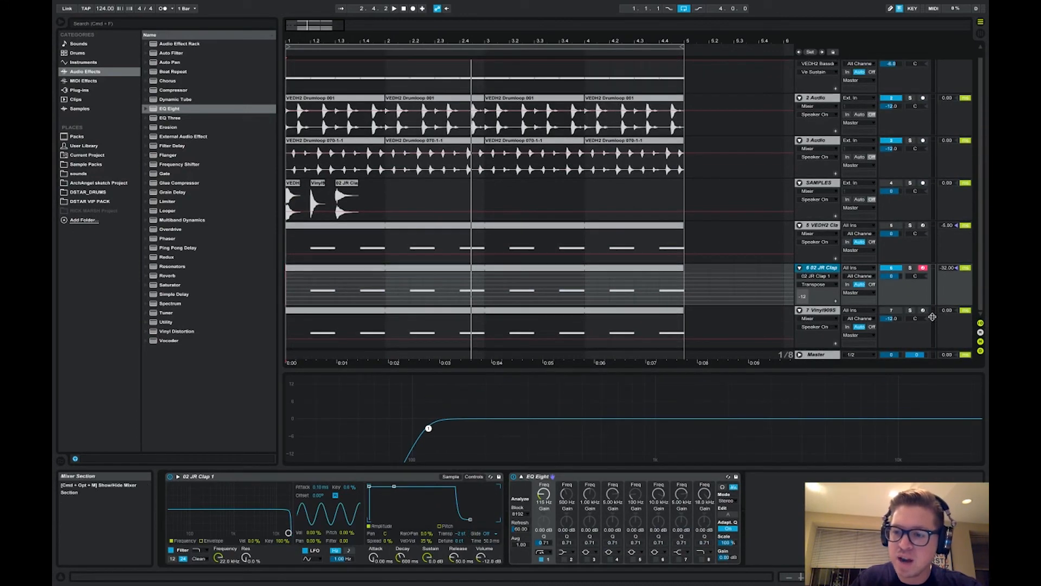
click(911, 268)
click(911, 311)
key(space)
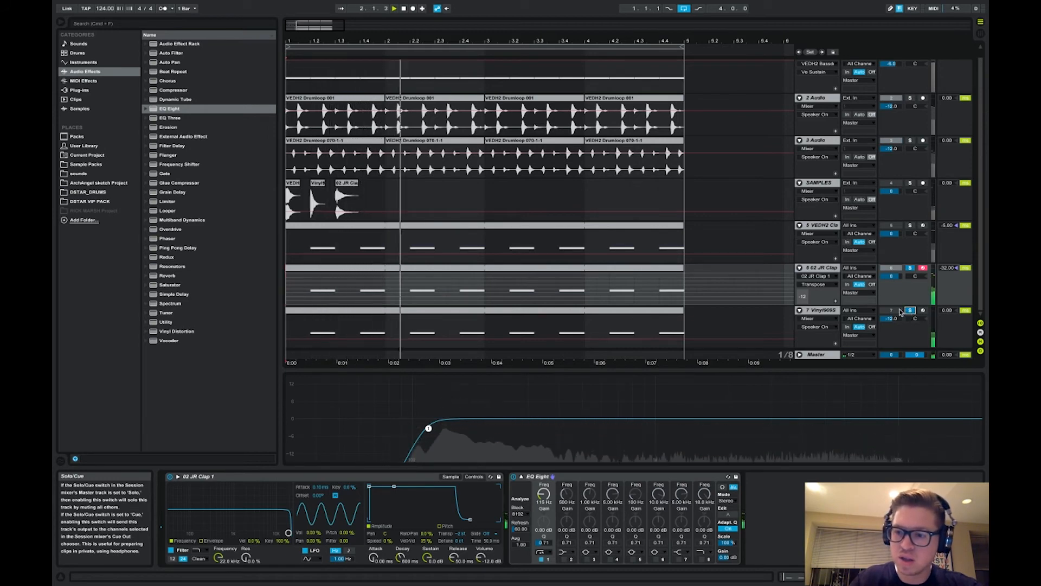
drag(895, 319, 895, 303)
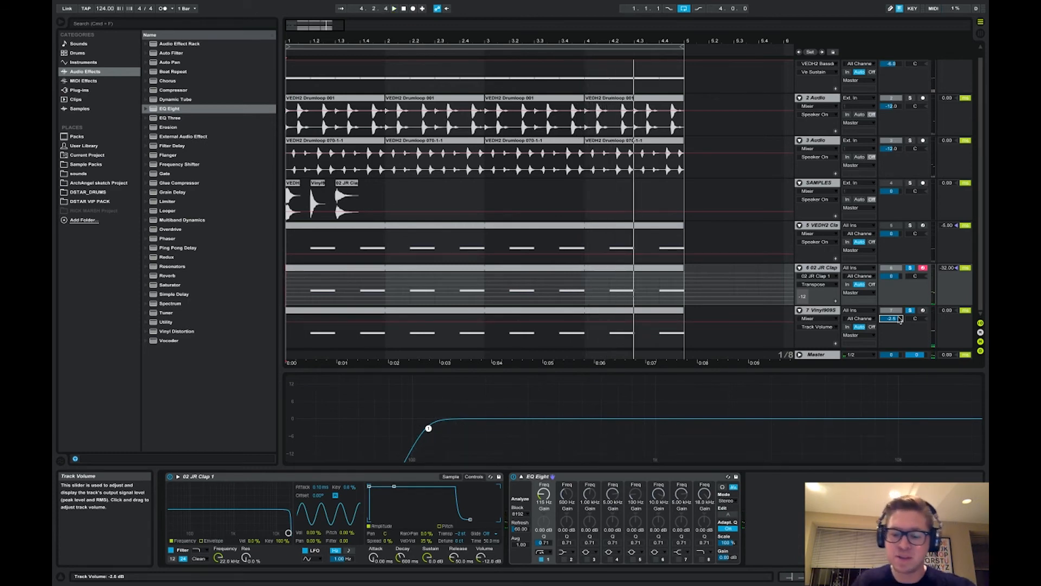
key(space)
Try raising the JR Clap clip's notes to C4 and the Vinyl909S clip's notes to C#4, and play both tracks
click(663, 269)
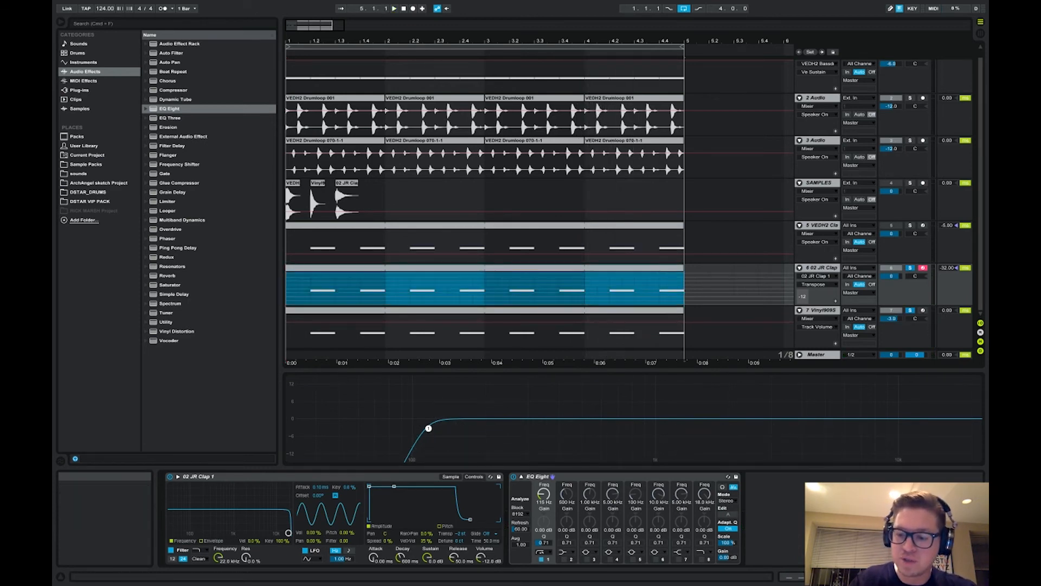
click(825, 577)
click(825, 523)
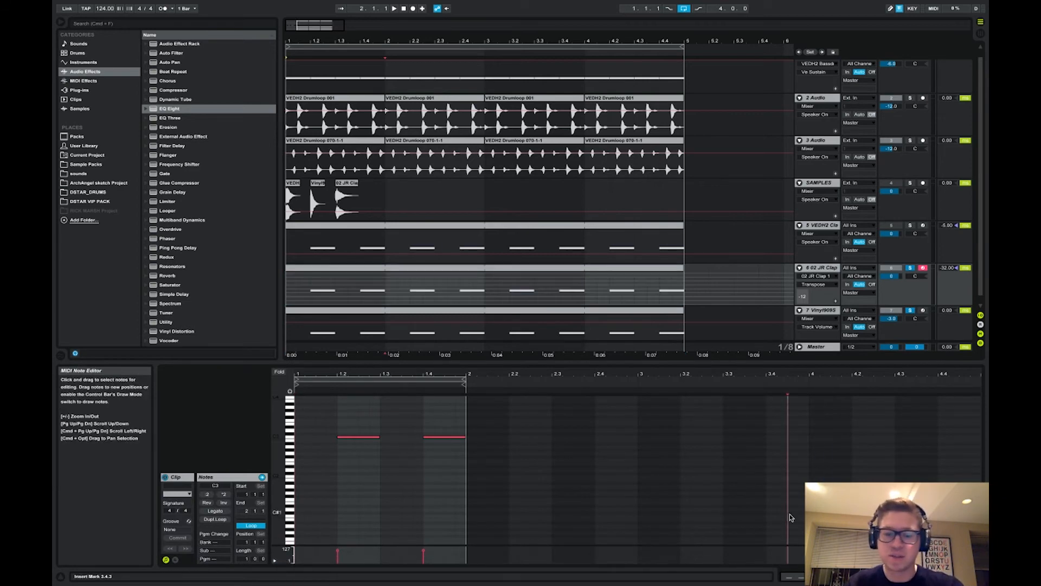
key(super+a)
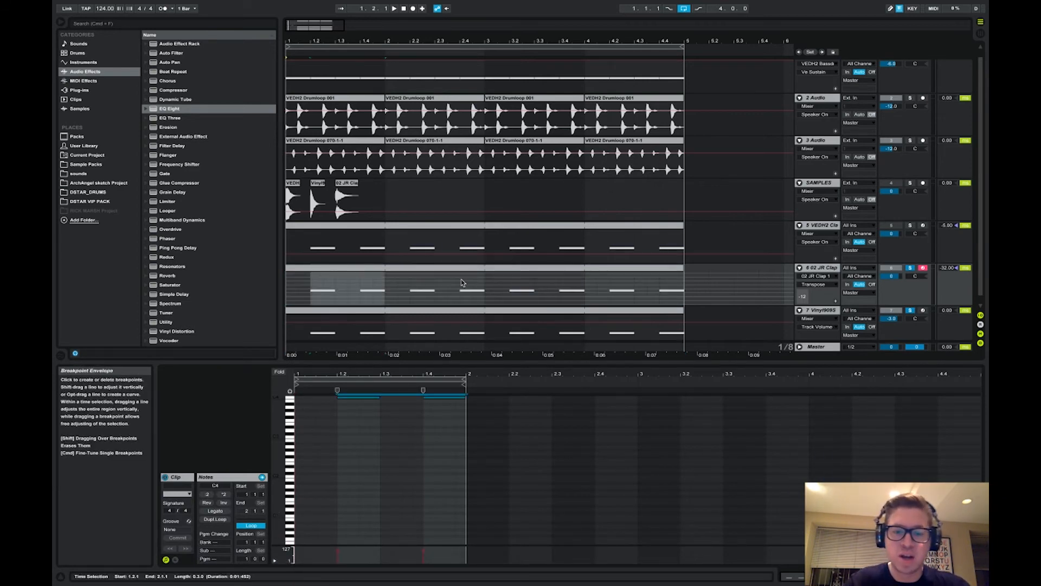
click(459, 321)
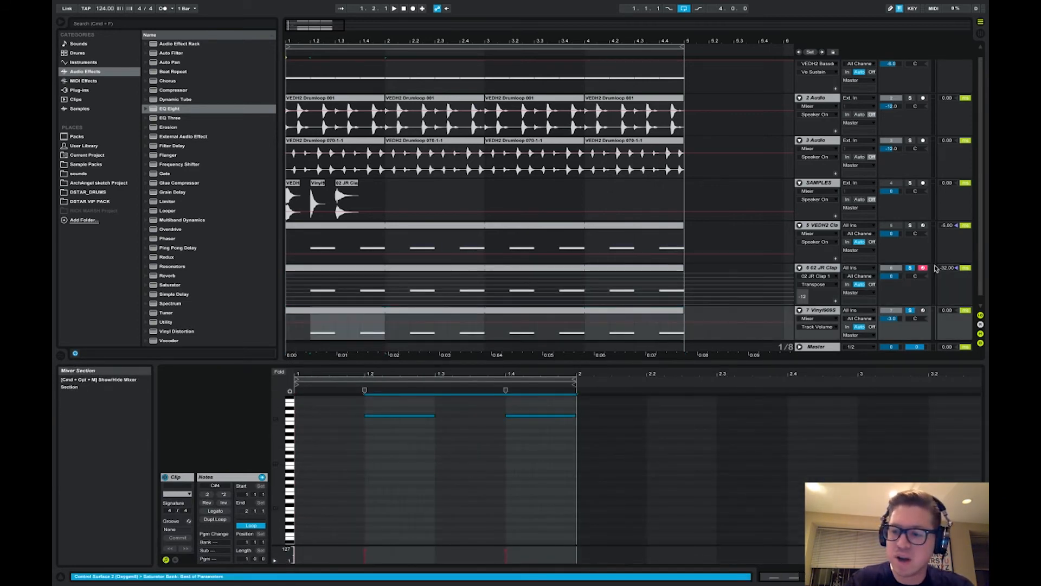
key(space)
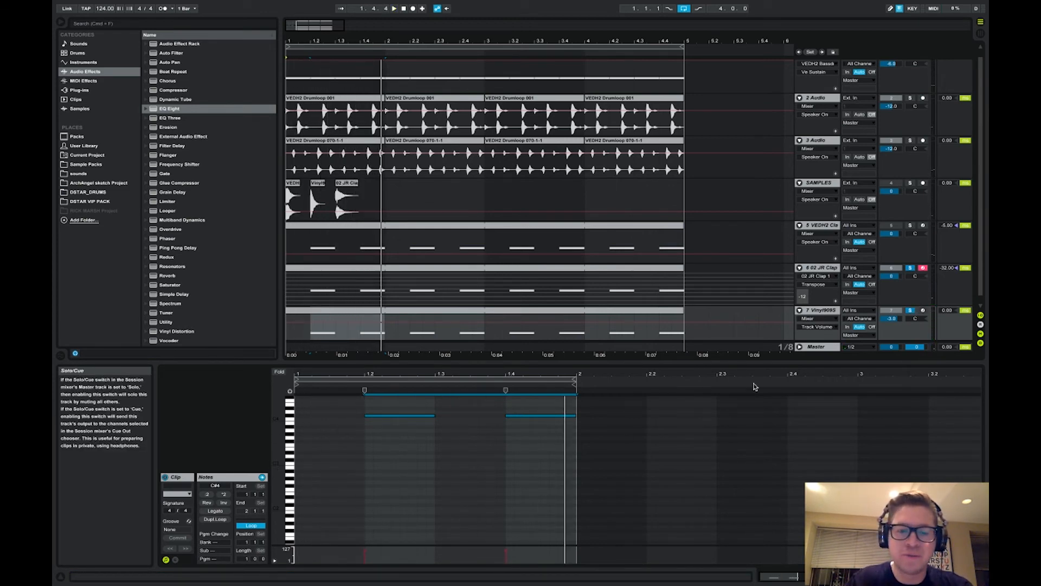
Set the Vinyl909S clip's notes to C#3 and the JR Clap clip's notes to C3, and undo the last change
key(space)
click(520, 470)
key(super+a)
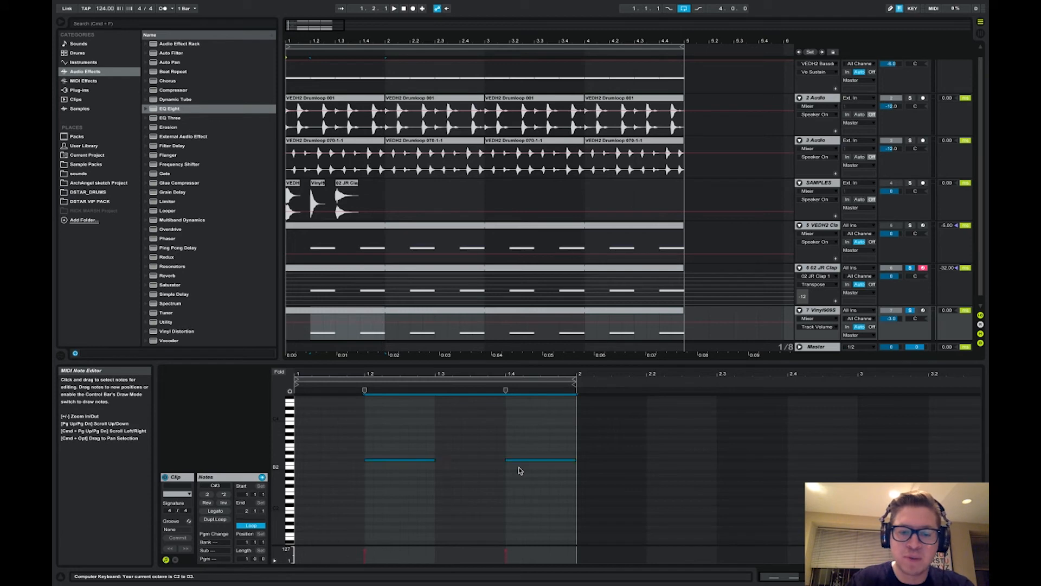
click(371, 268)
click(379, 472)
key(super+a)
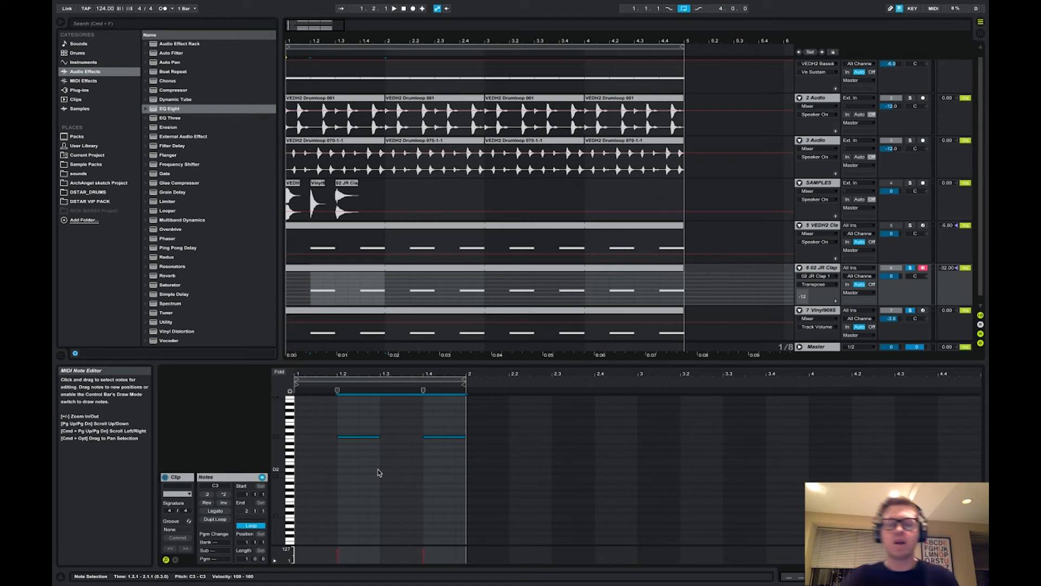
key(super+z)
Unsolo the JR Clap and Vinyl909S tracks, mute the Vinyl909S, and reactivate the VEDH2 Clap track
scroll(753, 272, down, 1)
scroll(753, 272, right, 2)
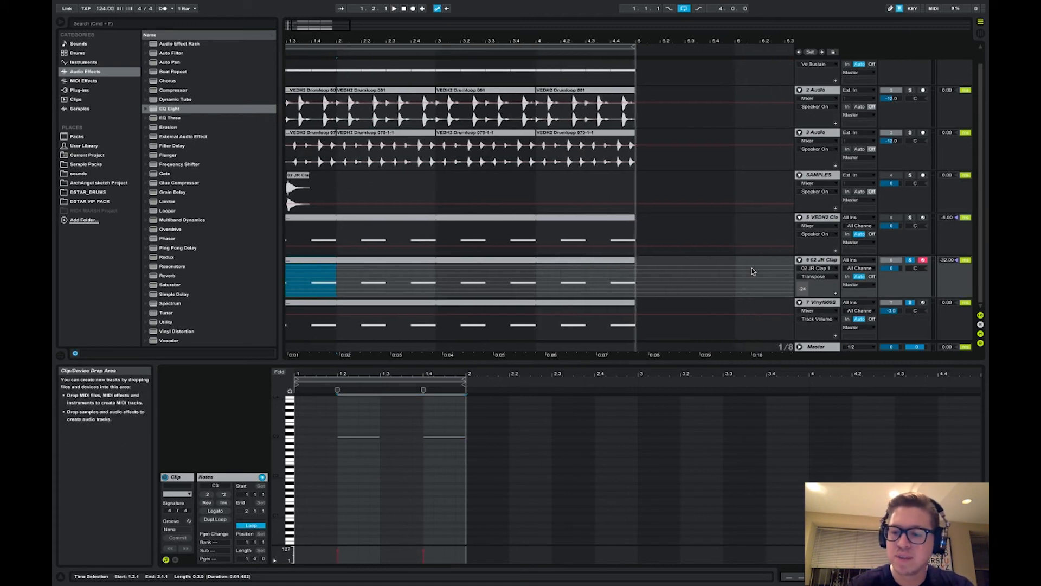
scroll(753, 272, left, 2)
click(911, 303)
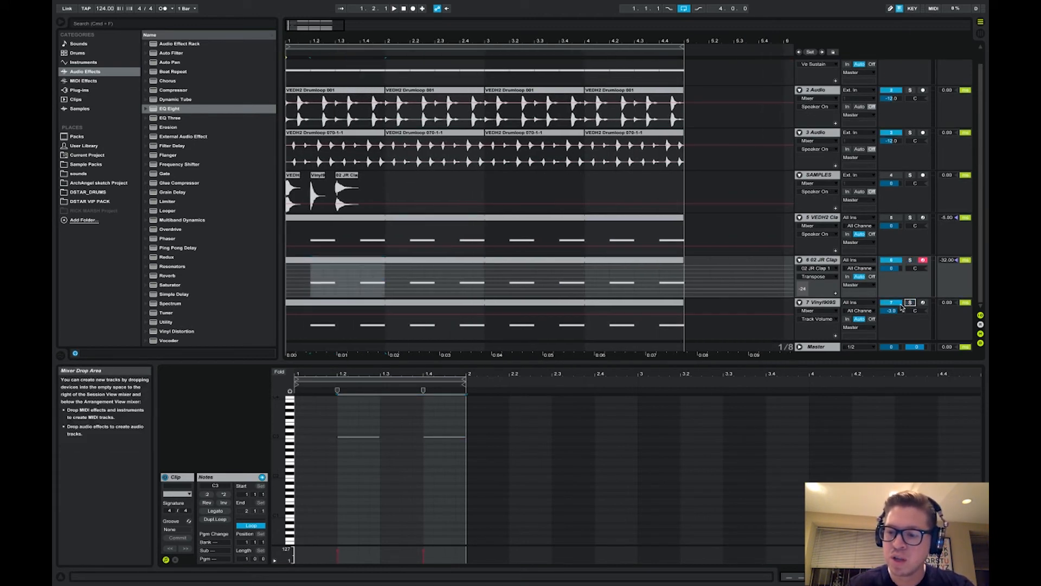
click(894, 303)
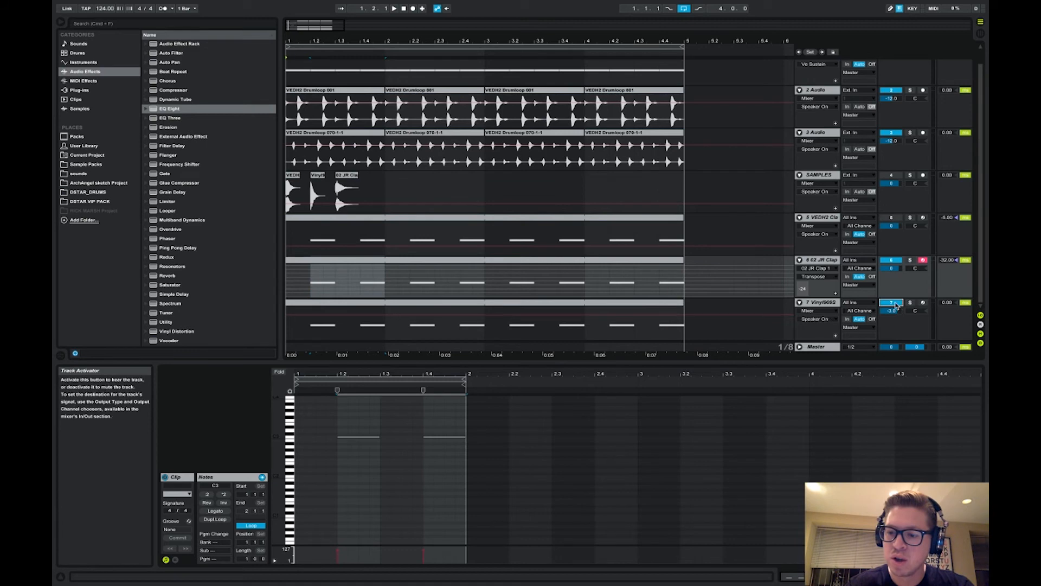
click(891, 220)
click(287, 277)
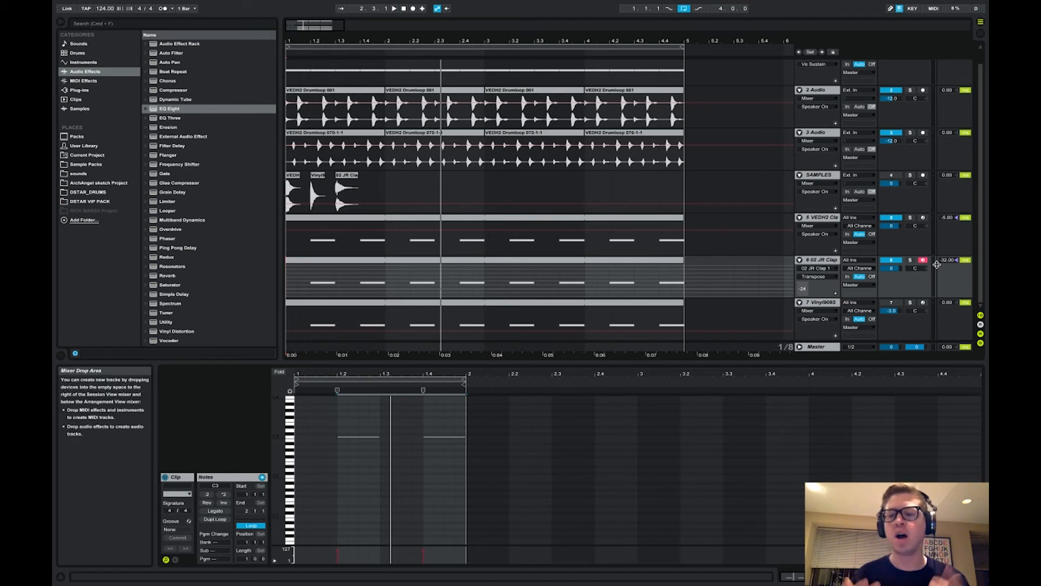
Freeze the VEDH2 Clap track and insert a new audio track directly below it
click(823, 217)
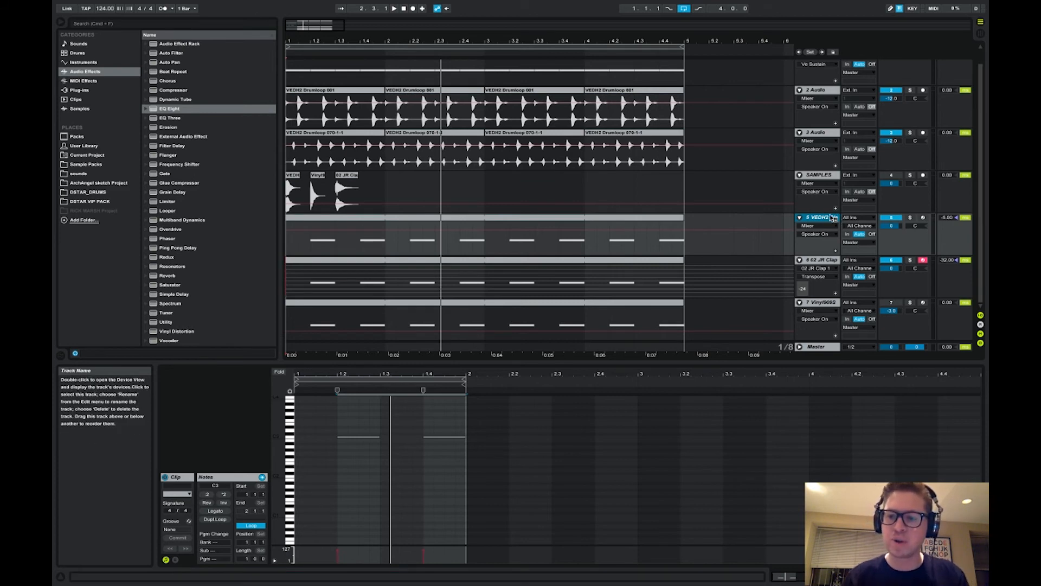
right_click(834, 218)
click(850, 276)
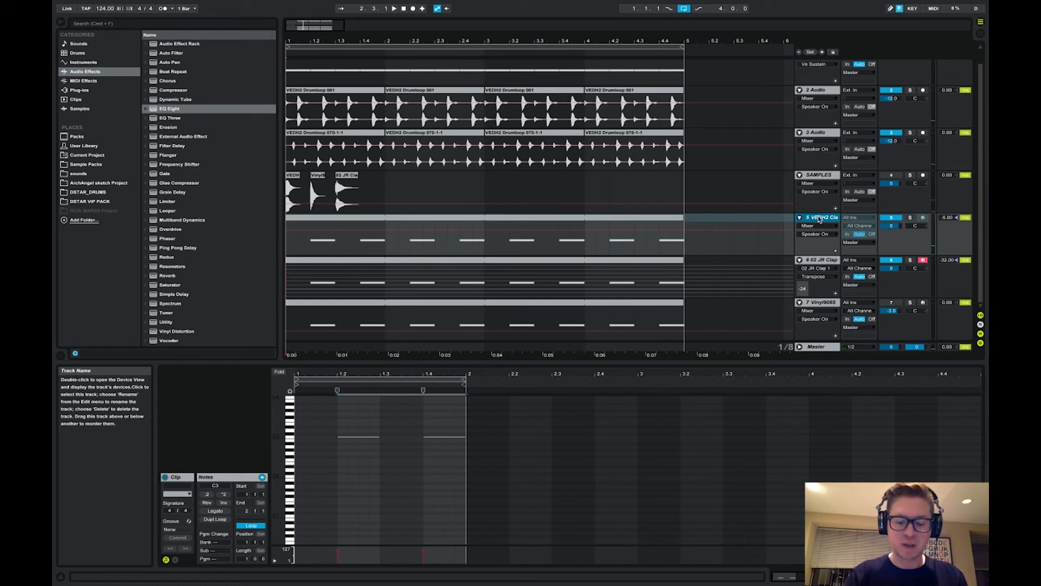
key(super+t)
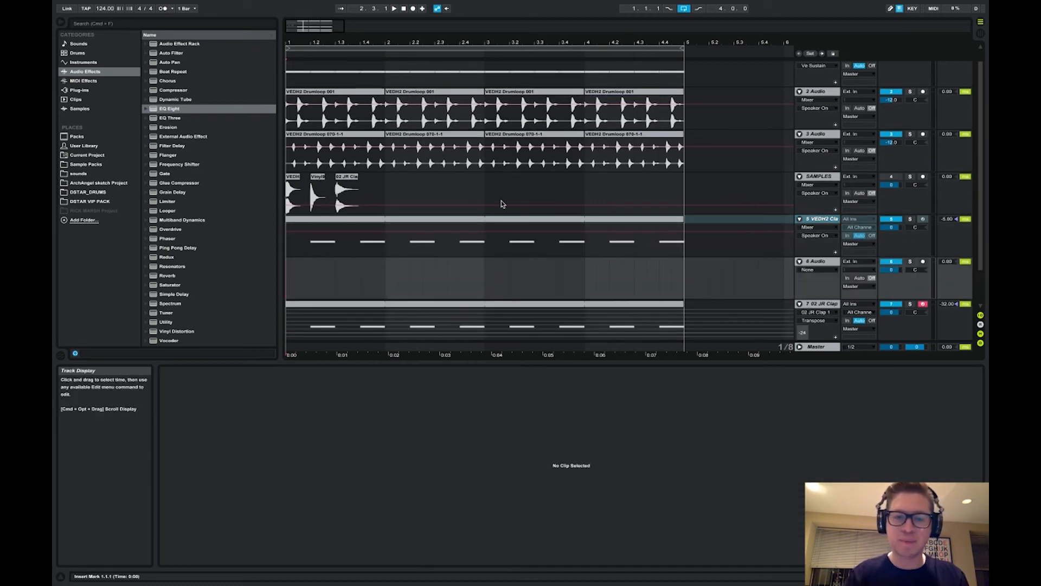
Copy the frozen VEDH2 Clap clip onto the new audio track, starting at bar 1
click(438, 227)
click(287, 270)
key(super+v)
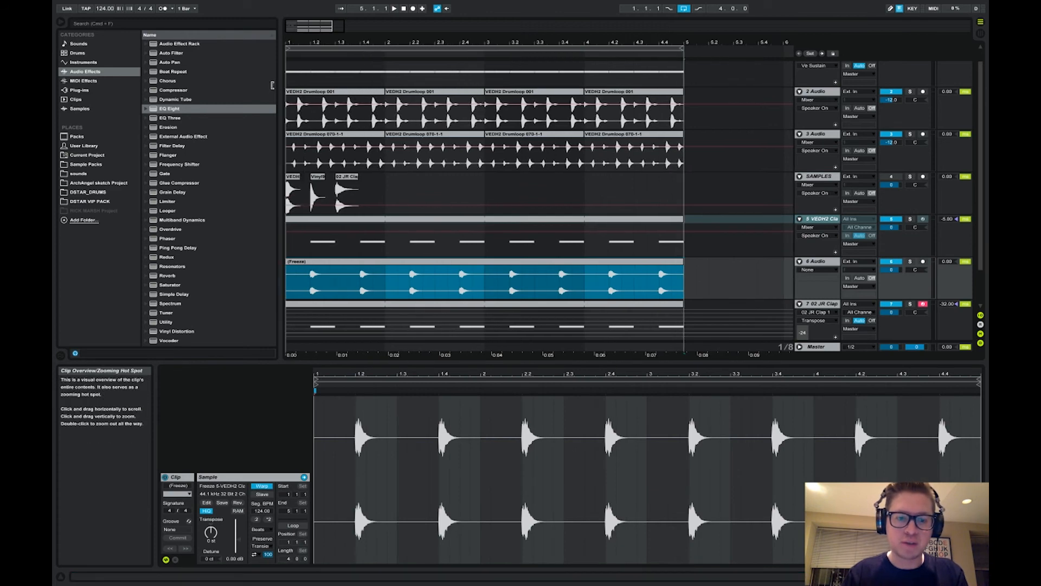
Split the copied audio on both sides of the first clap's tail, and delete the part before it
drag(295, 26, 298, 62)
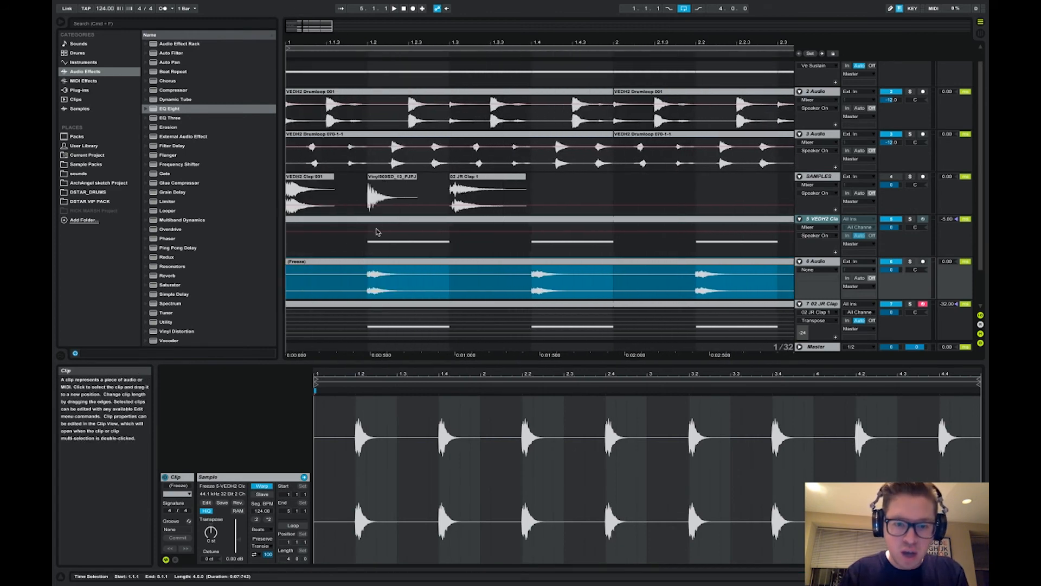
click(382, 285)
key(super+e)
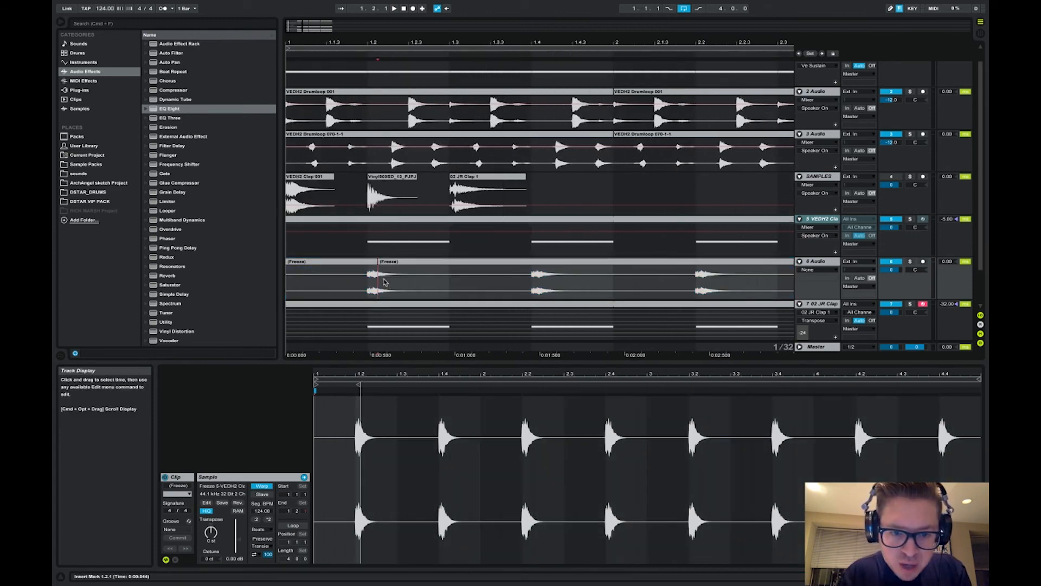
click(430, 280)
key(super+e)
click(358, 261)
key(Delete)
Move the isolated clap tail slightly earlier on the audio track and reverse it
click(400, 263)
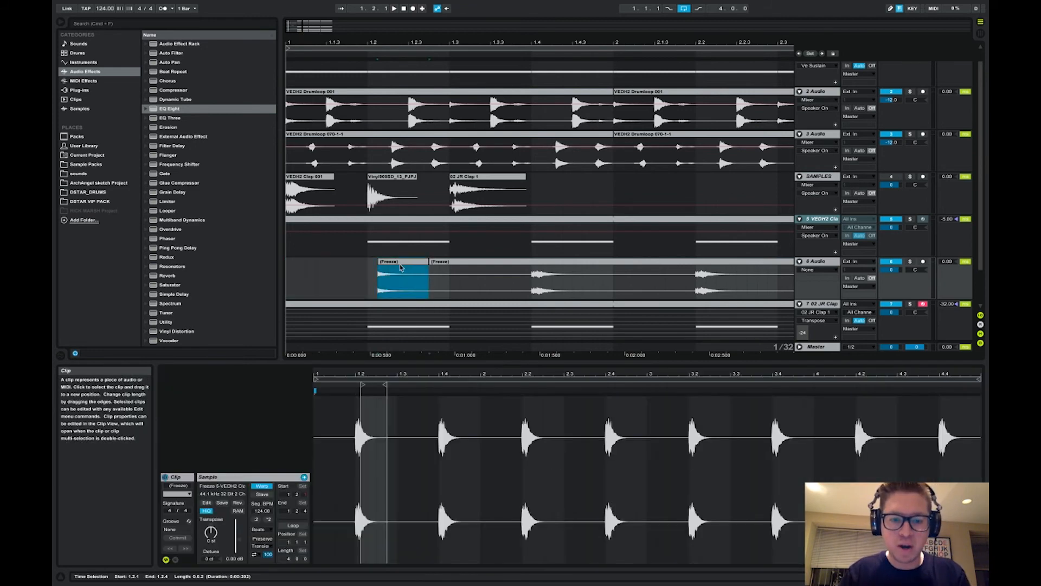
drag(400, 268, 359, 265)
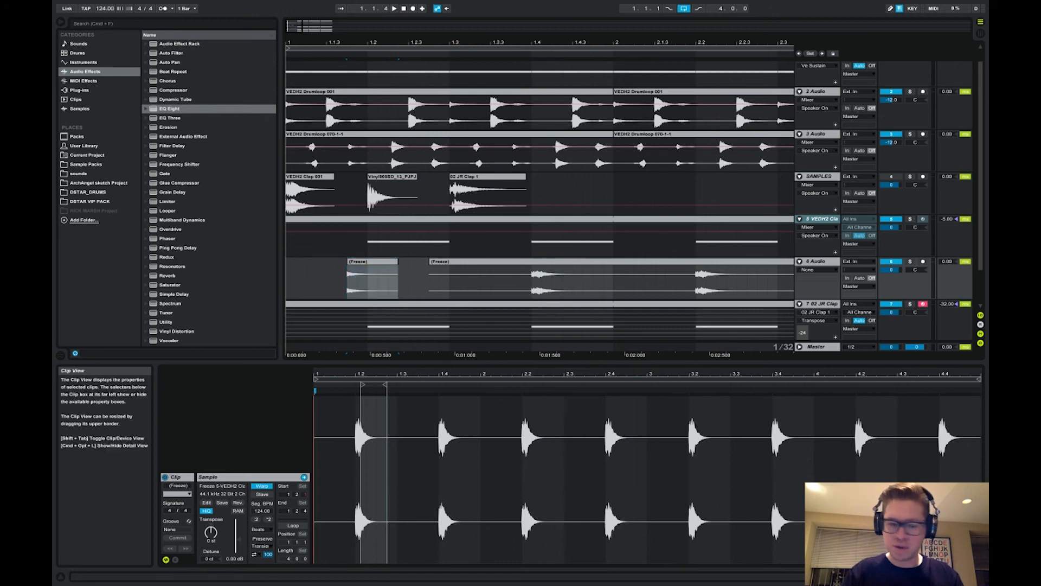
click(442, 264)
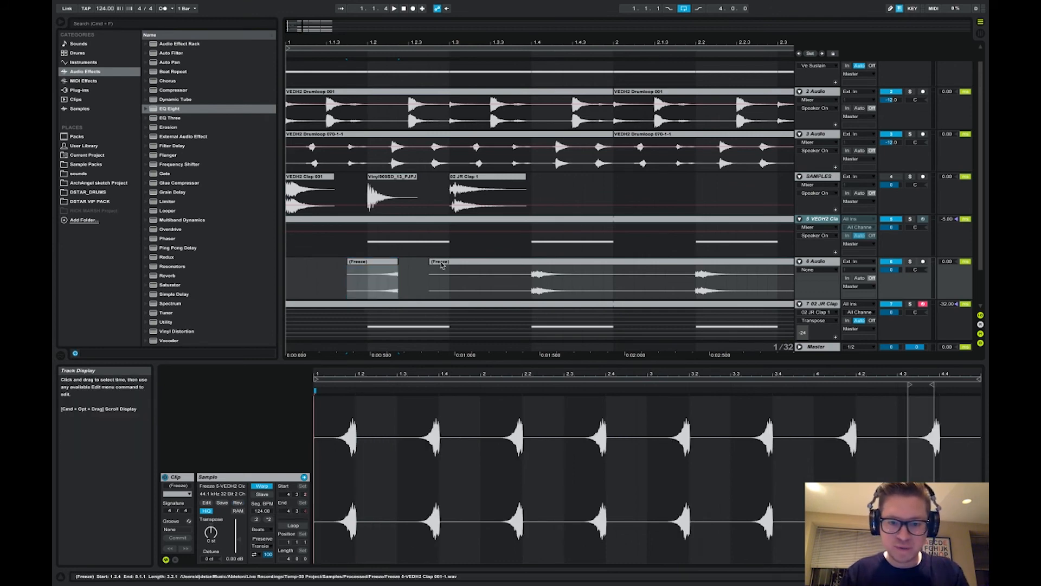
Delete the remaining copied audio after the reversed clap, and unfreeze the VEDH2 Clap track
click(471, 269)
click(467, 263)
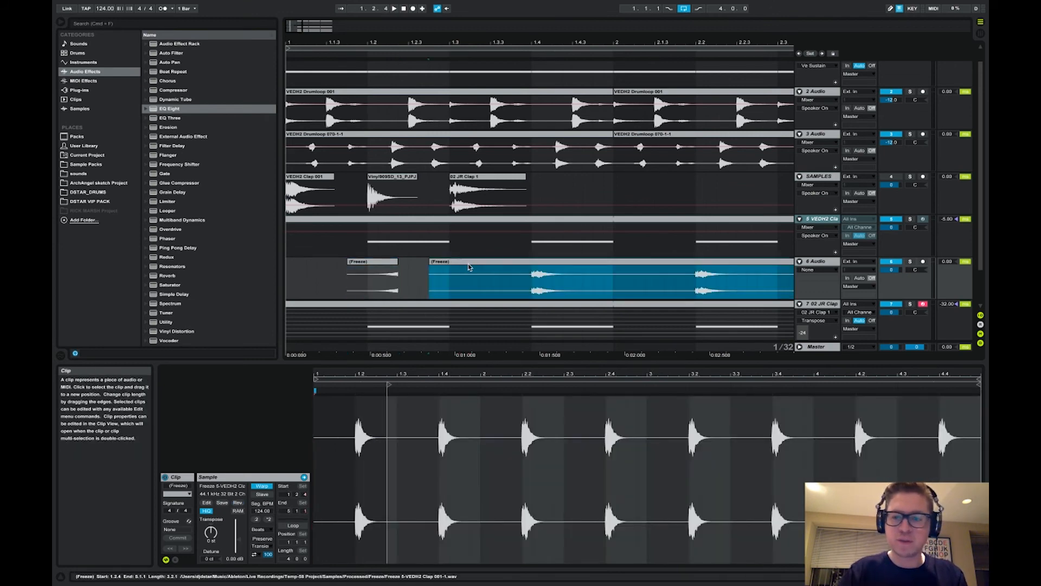
key(Delete)
right_click(839, 222)
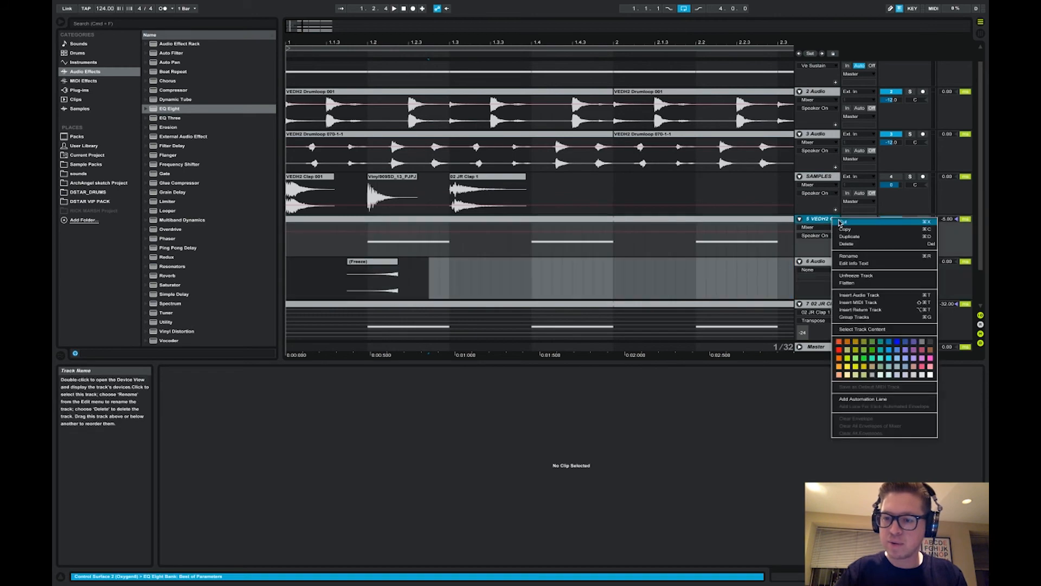
click(856, 276)
Move the reversed clap to start at 2.3.3 so that it leads into the clap on 2.4
drag(370, 267, 502, 267)
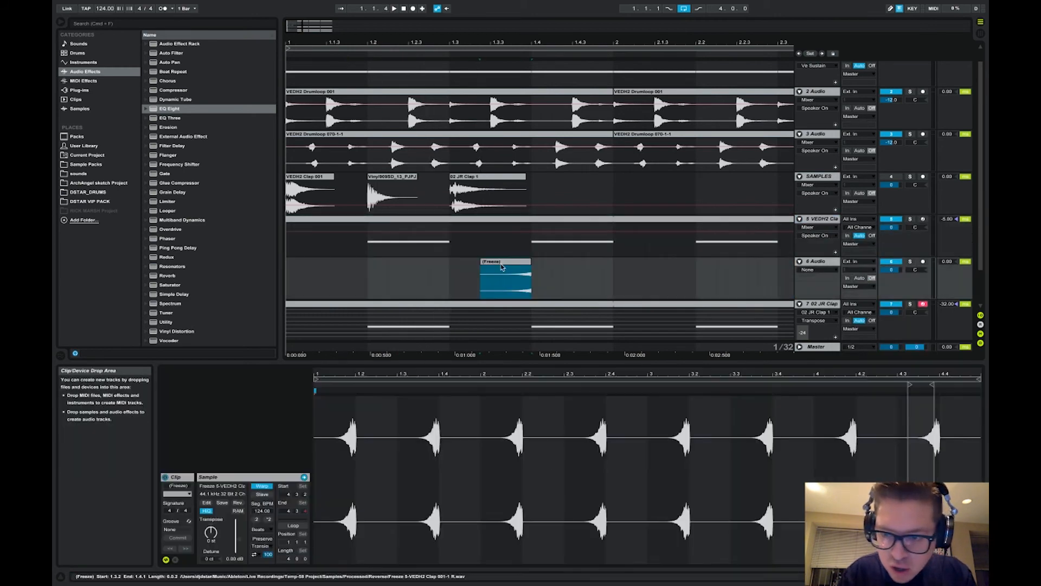
drag(292, 26, 294, 7)
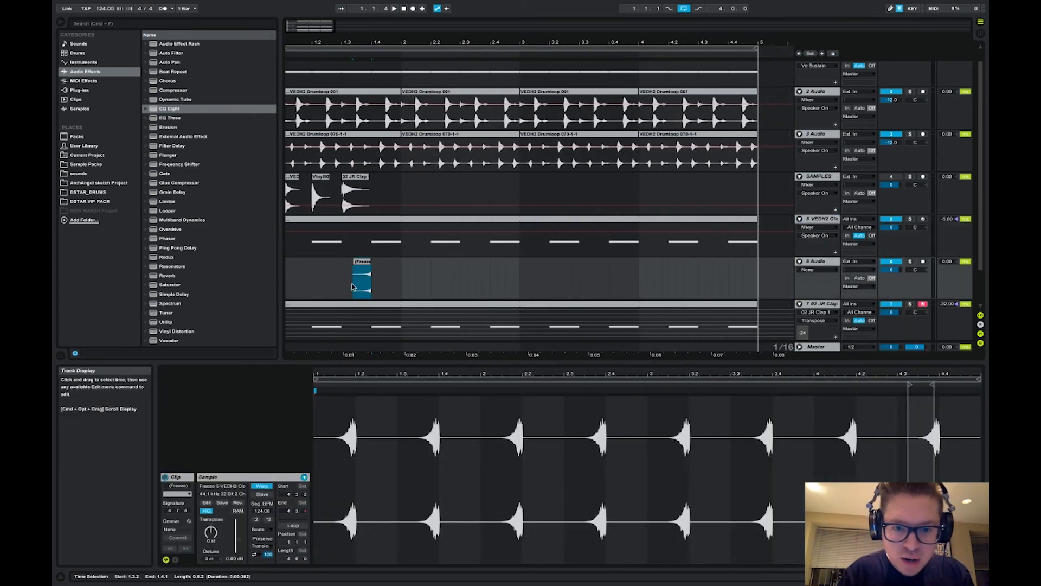
drag(359, 268, 486, 272)
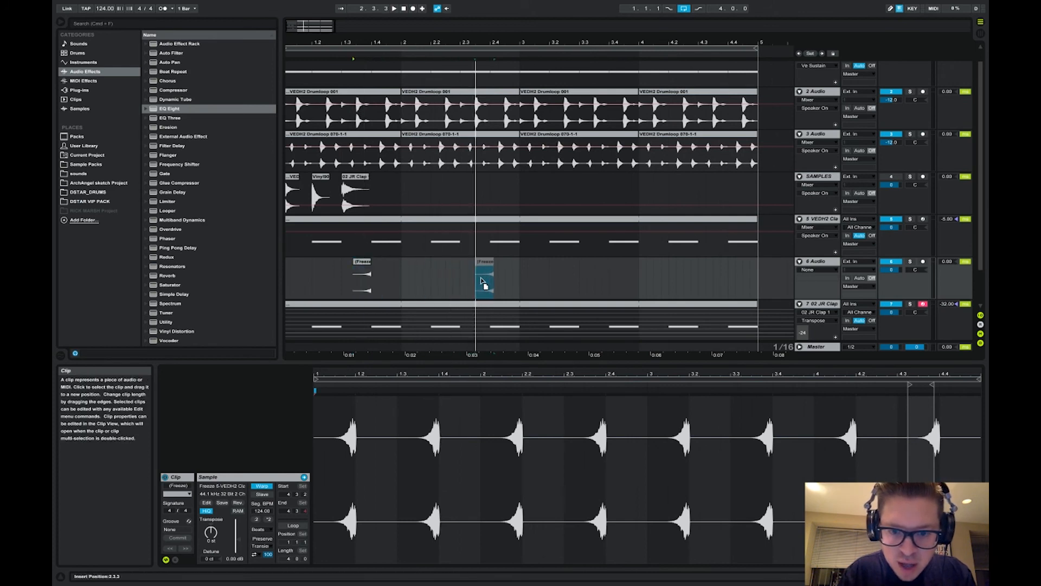
drag(320, 26, 322, 46)
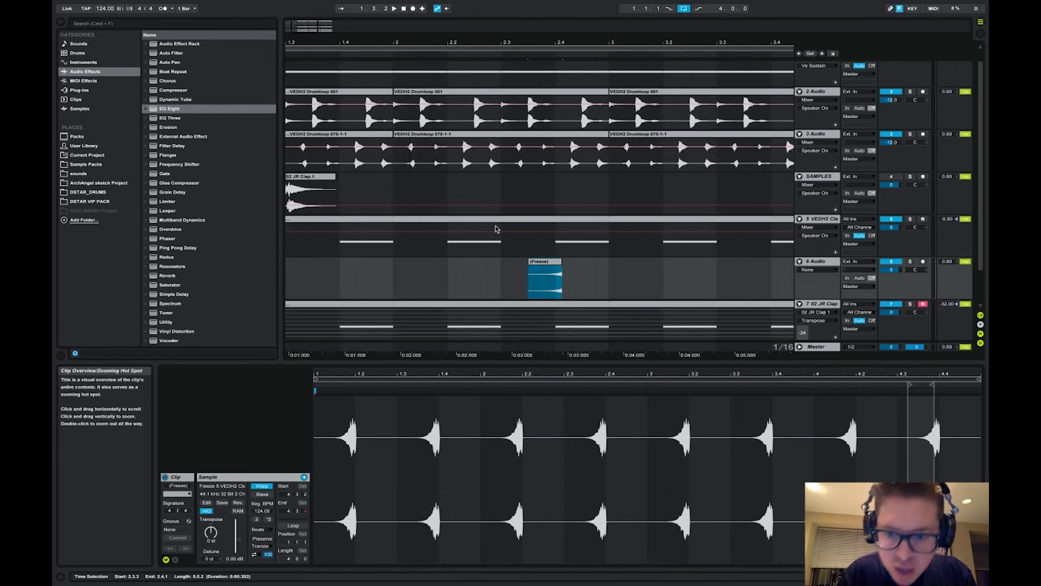
Shorten the reversed clap so it starts at 2.3.4 and ends at the clap on 2.4, and give it a fade-in
drag(546, 261, 544, 265)
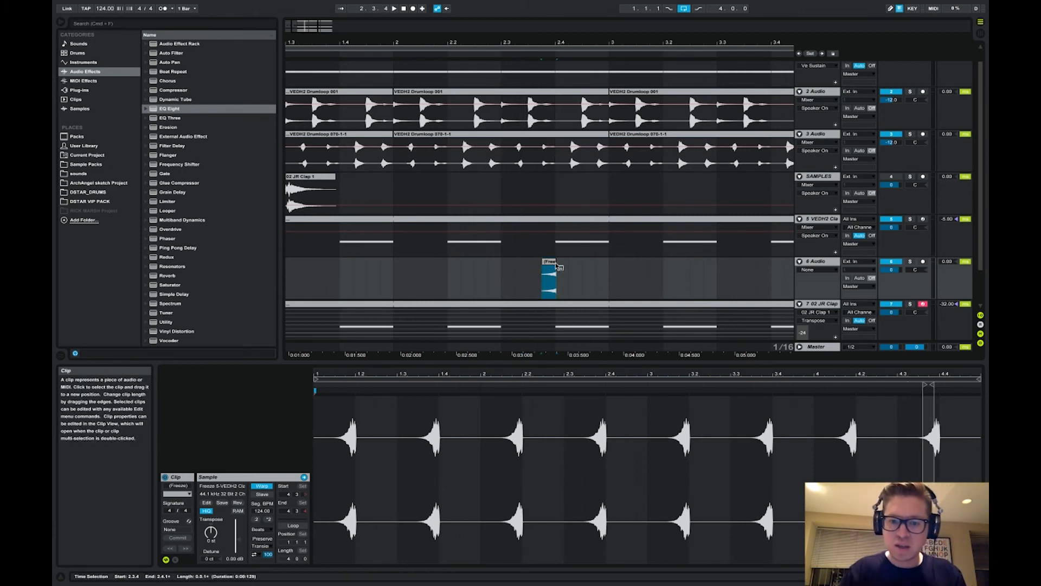
right_click(541, 264)
click(581, 353)
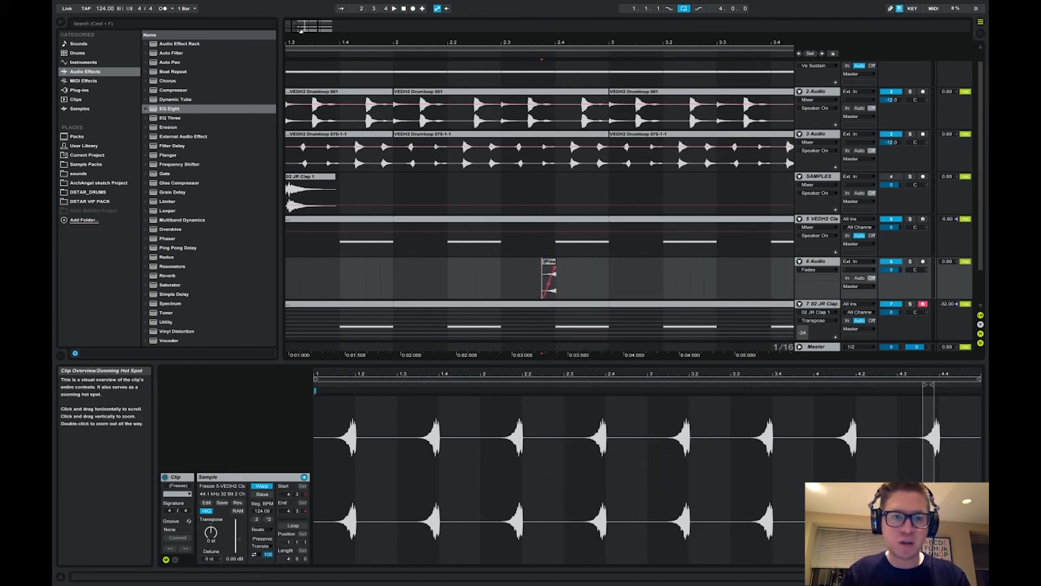
Play the beat from the start, and duplicate the reversed clap's two bars so that it also leads into the clap on 4.4
drag(299, 26, 296, 14)
scroll(309, 246, left, 1)
scroll(309, 246, up, 1)
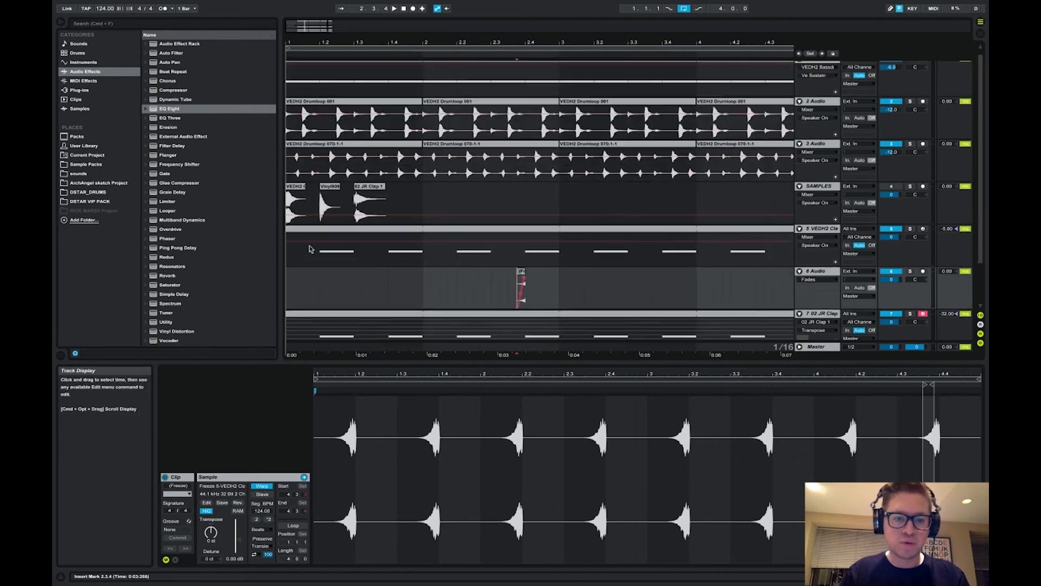
click(289, 280)
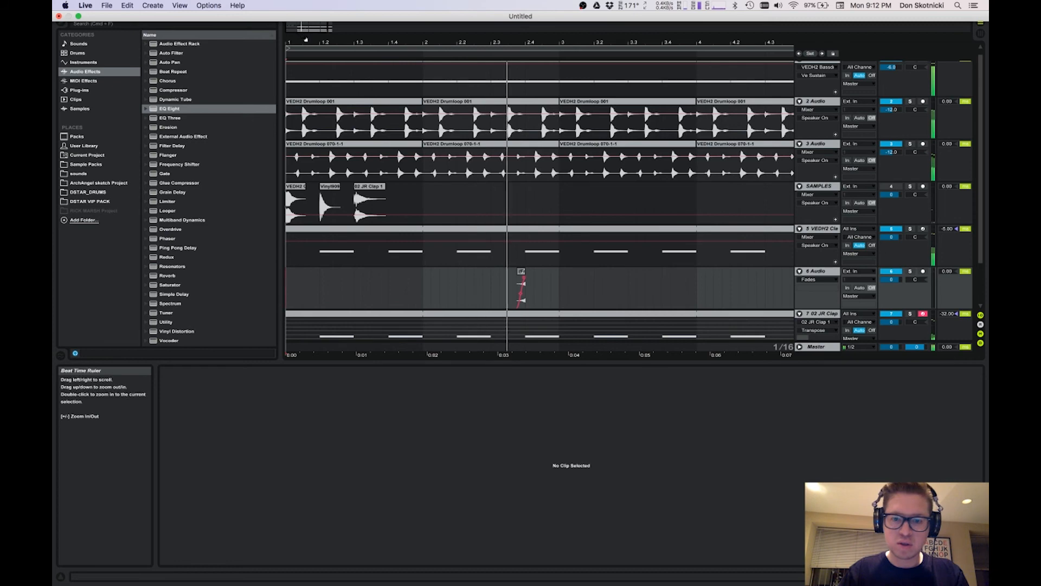
drag(306, 26, 306, 29)
key(space)
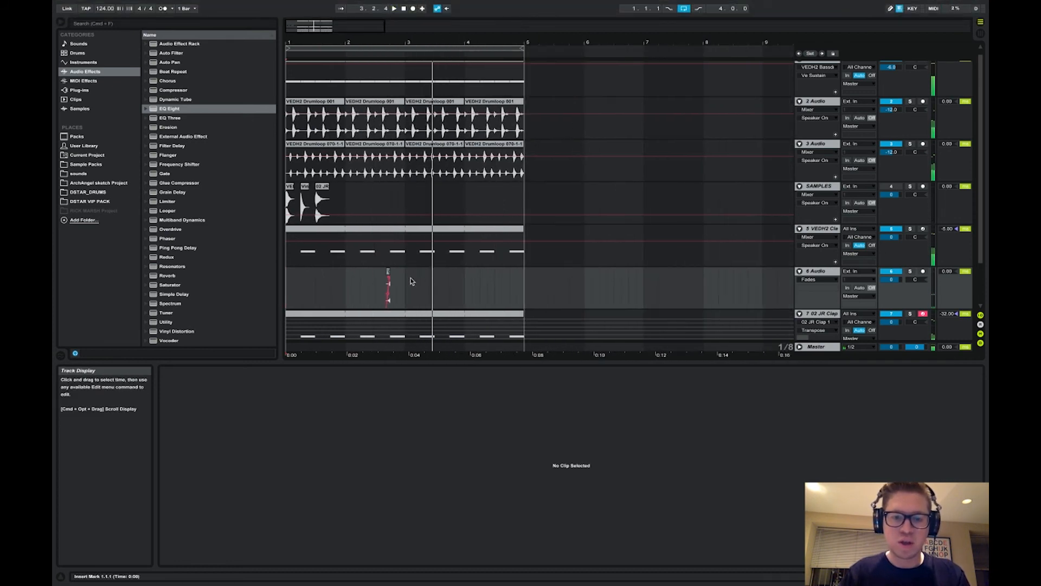
drag(410, 281, 251, 281)
key(super+d)
Add an EQ Eight to the reversed clap's track and raise its low cut to 534 Hz during playback
click(383, 283)
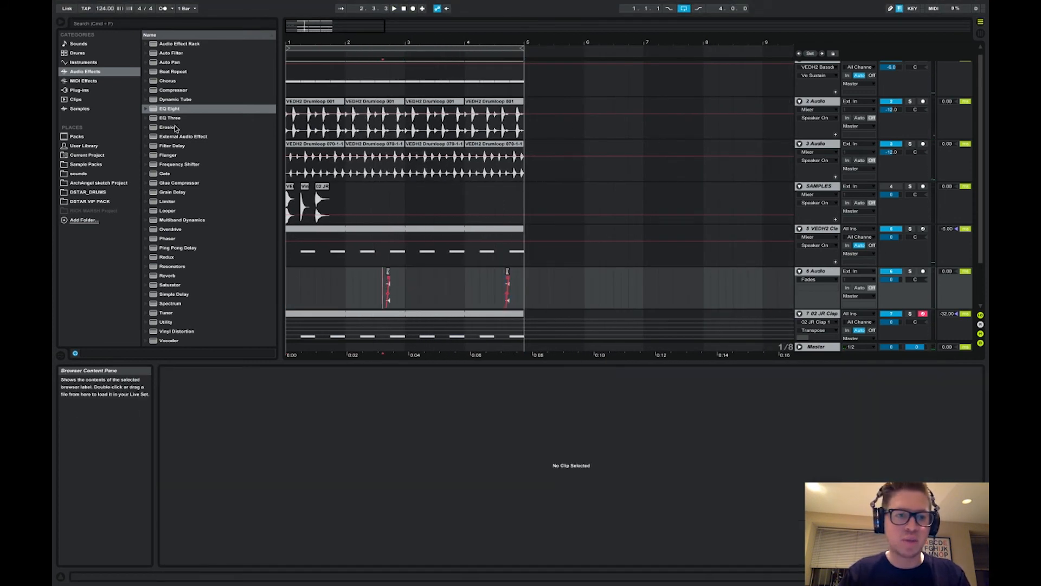
double_click(169, 109)
key(space)
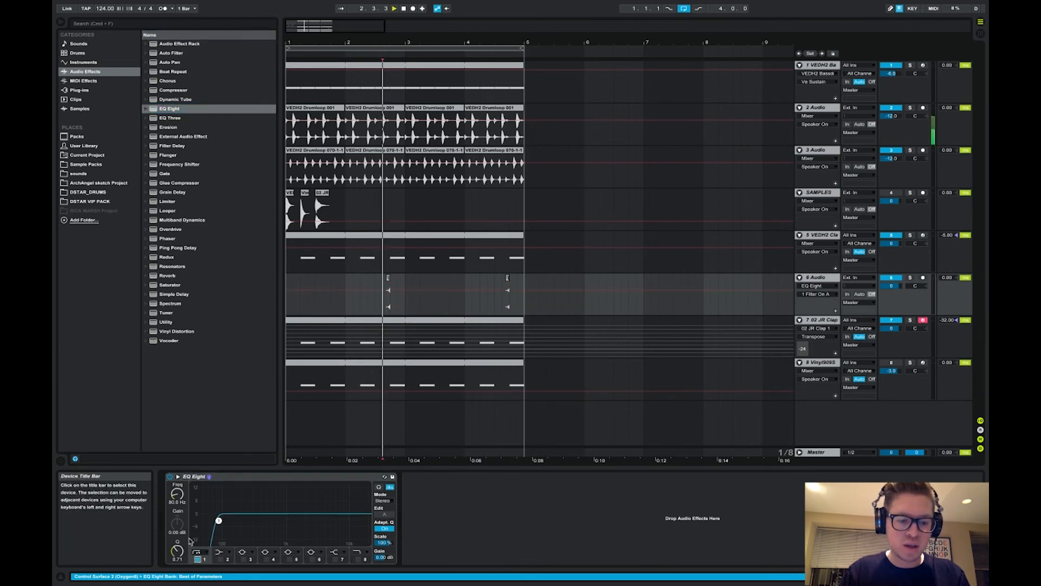
drag(177, 494, 177, 469)
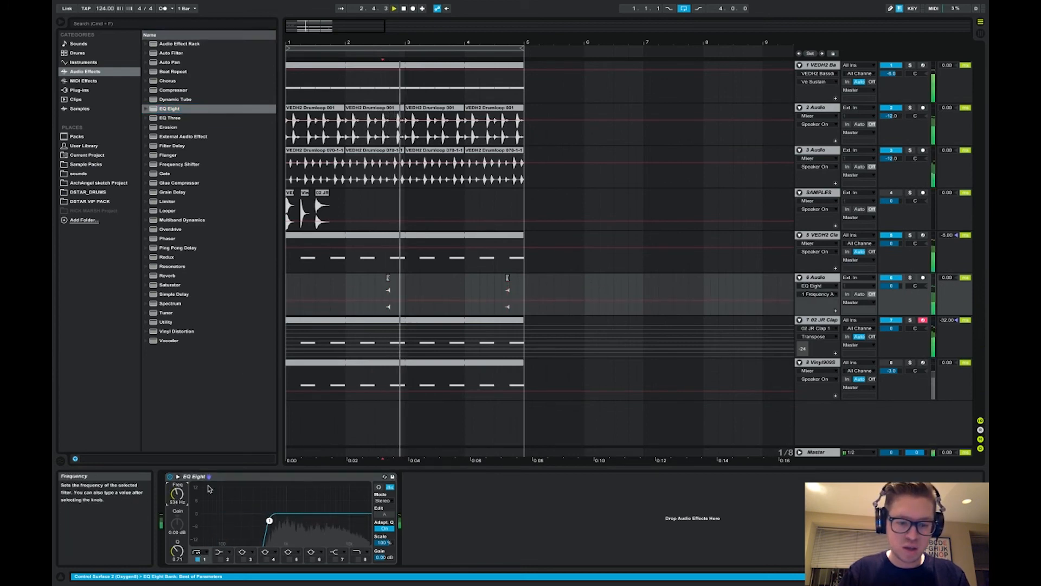
Solo the reversed clap while adding a high cut at about 5.8 kHz in its EQ Eight, and unsolo it
click(910, 278)
click(357, 560)
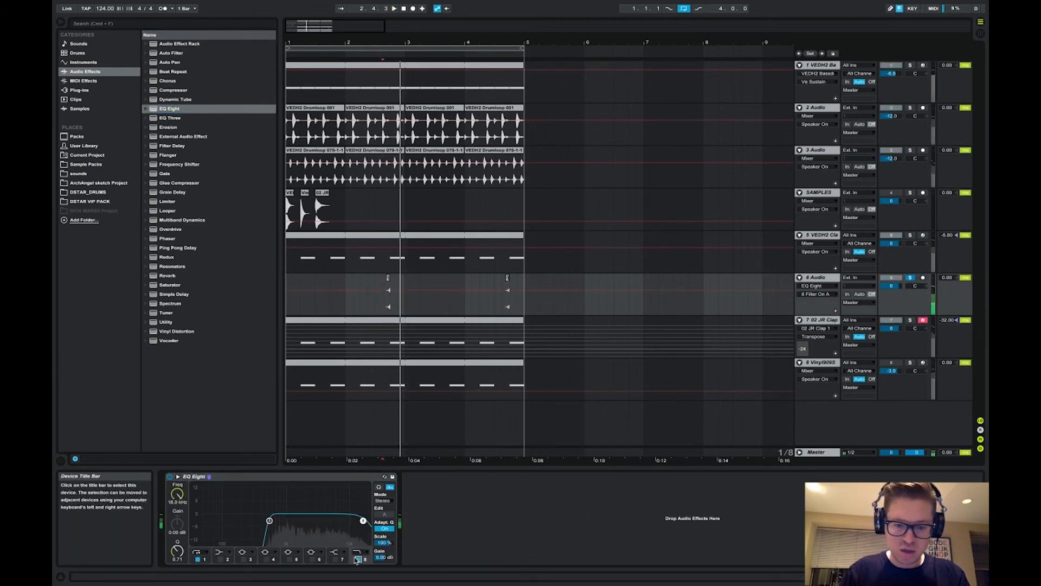
drag(177, 494, 177, 510)
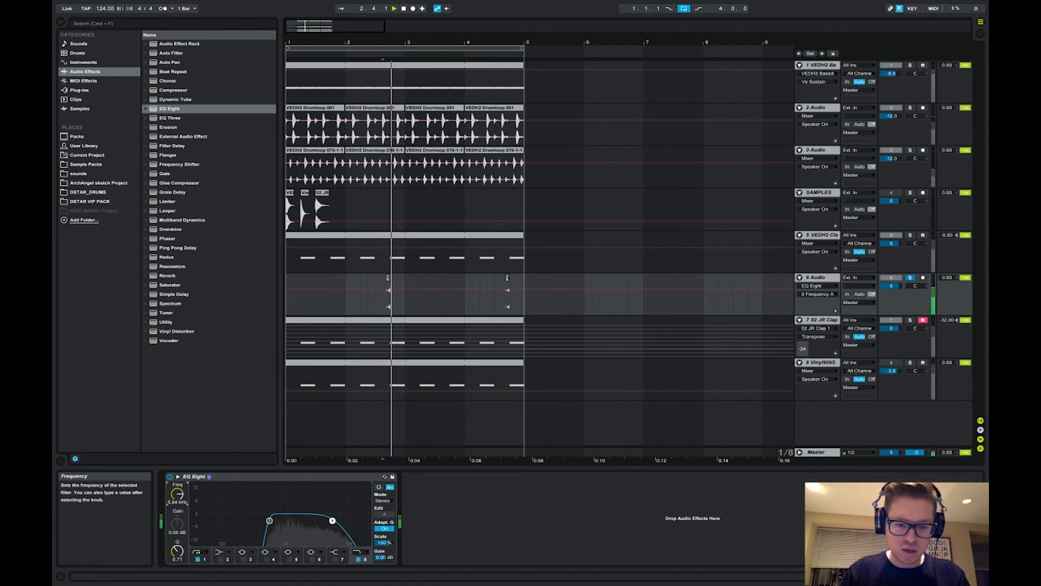
click(910, 278)
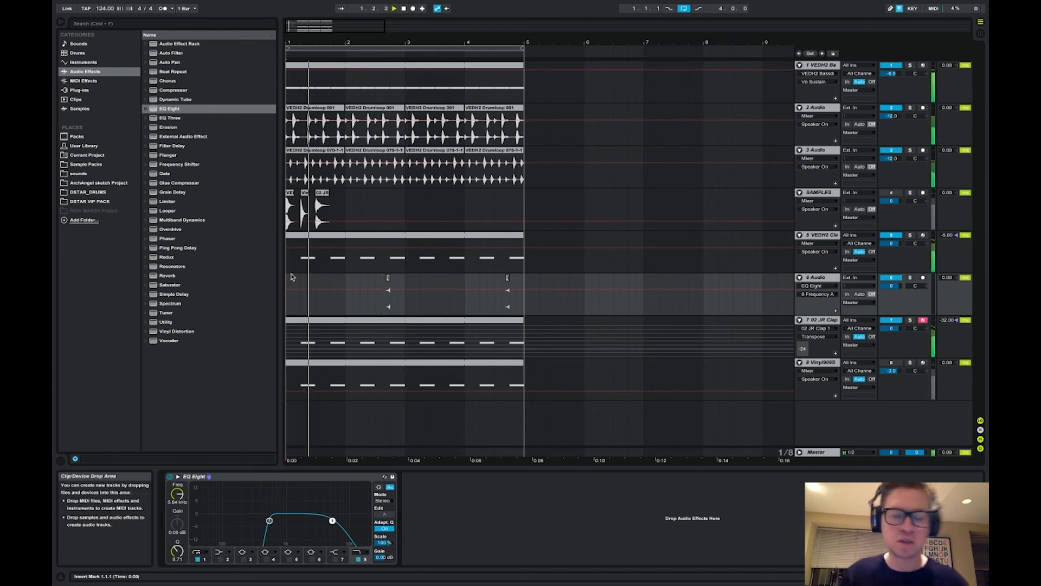
In the 02 JR Clap track's EQ Eight, enable filter 2 as a 500 Hz low shelf and cut it by about 3.3 dB
click(709, 328)
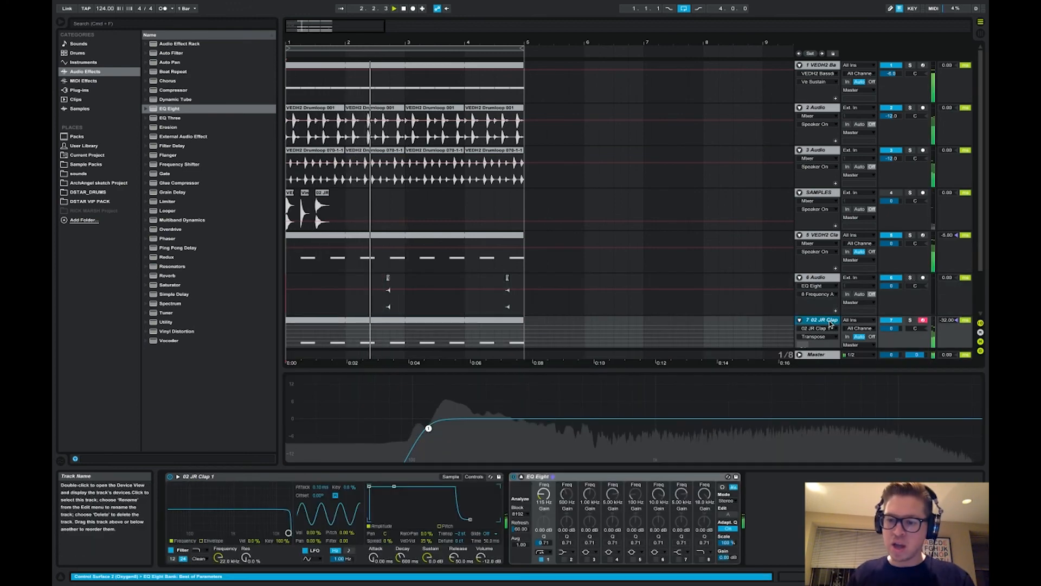
scroll(786, 309, down, 2)
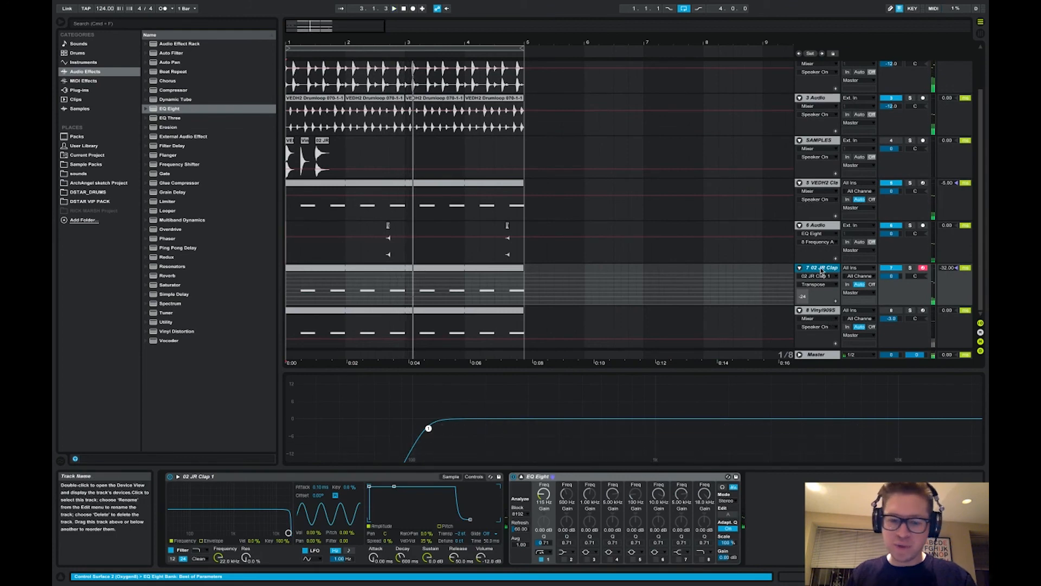
click(521, 477)
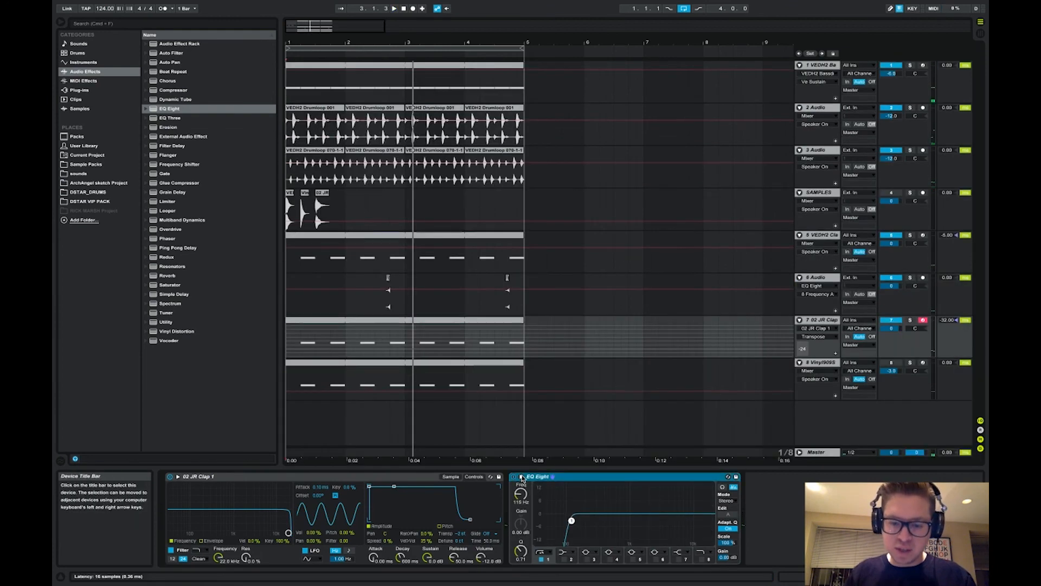
click(565, 559)
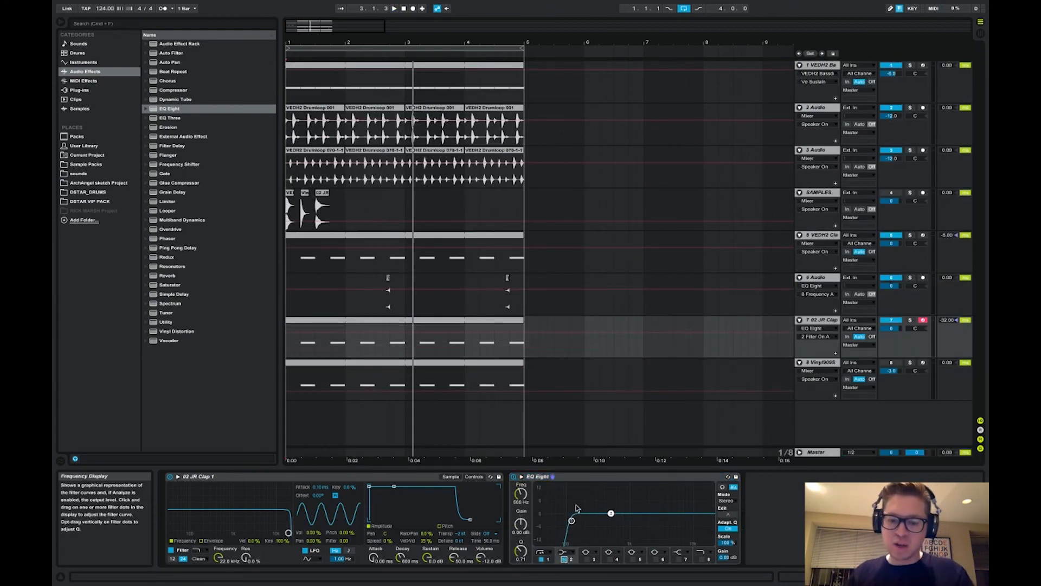
key(space)
drag(520, 524, 521, 532)
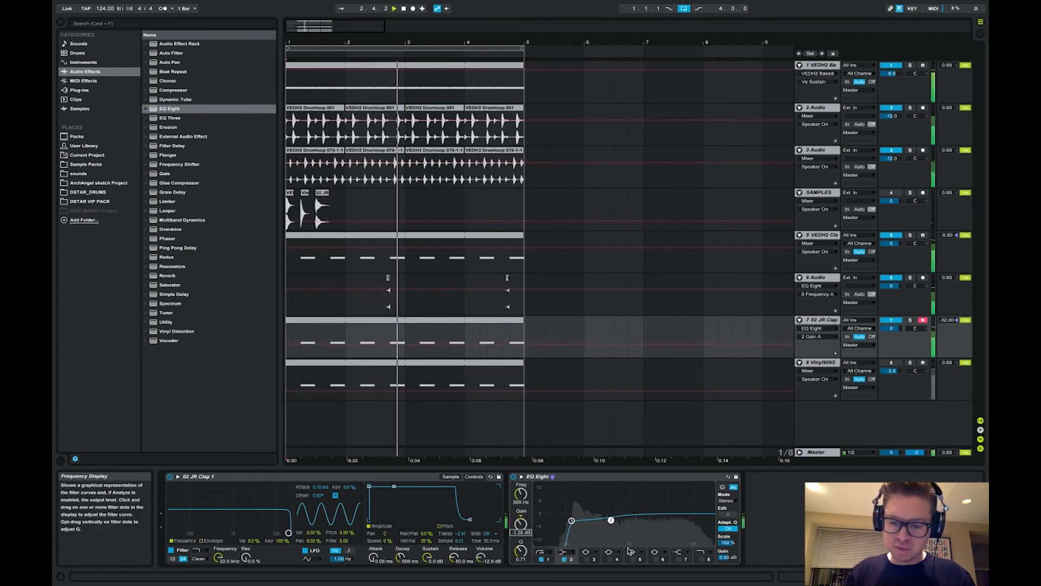
Enable filter 7 as a high shelf at 2.28 kHz on the 02 JR Clap and boost it by 3.10 dB
click(678, 559)
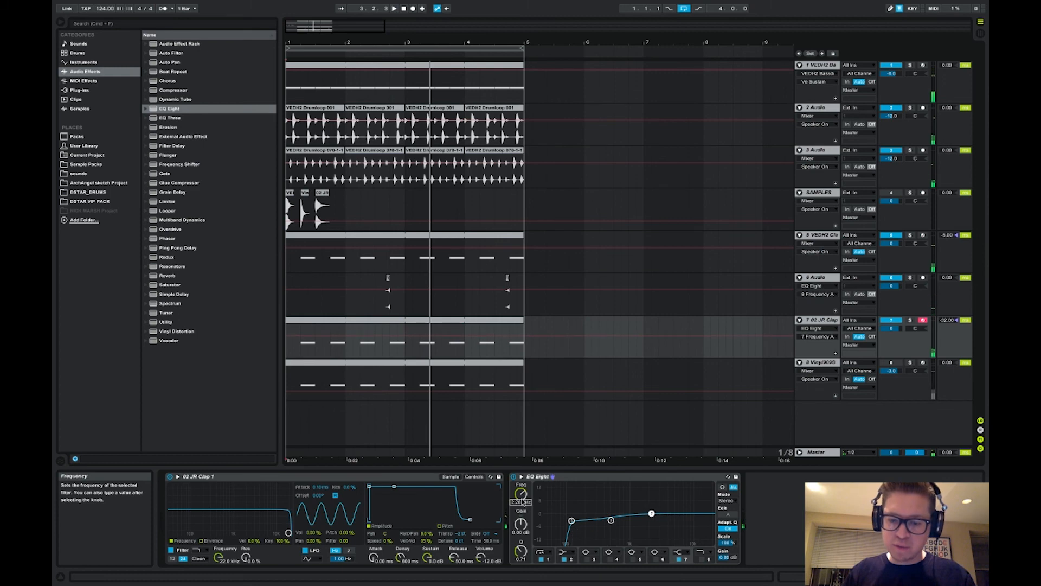
key(space)
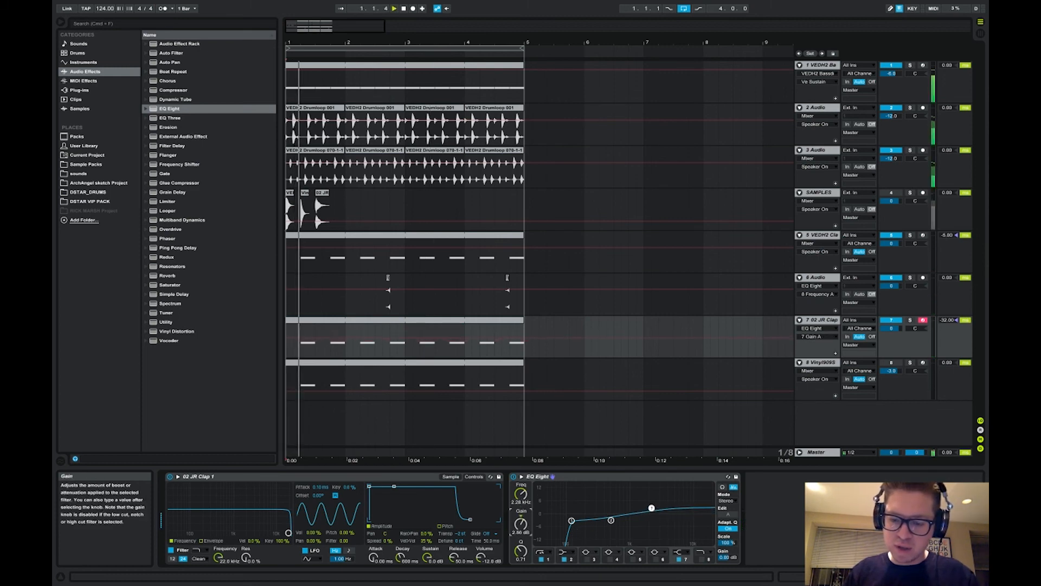
drag(521, 526, 522, 522)
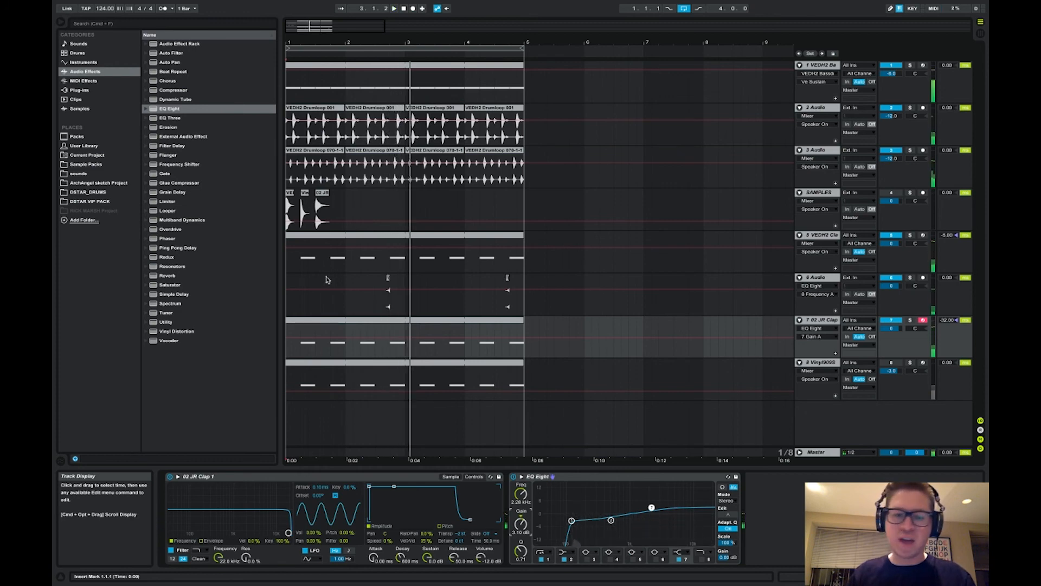
Add a Saturator after the EQ on the 02 JR Clap track and set its drive to about 3 dB during playback
double_click(178, 286)
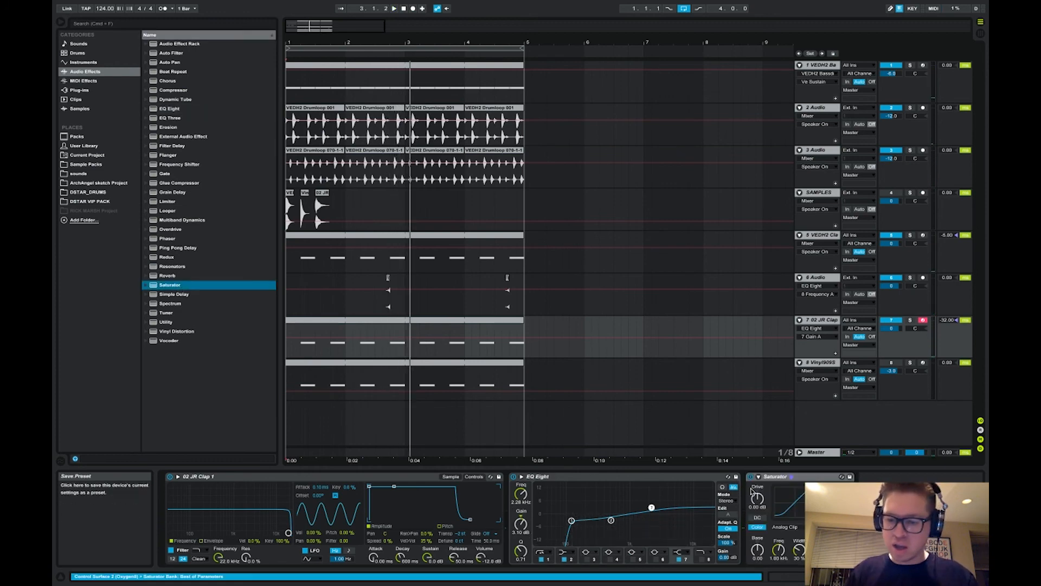
drag(752, 491, 752, 485)
key(space)
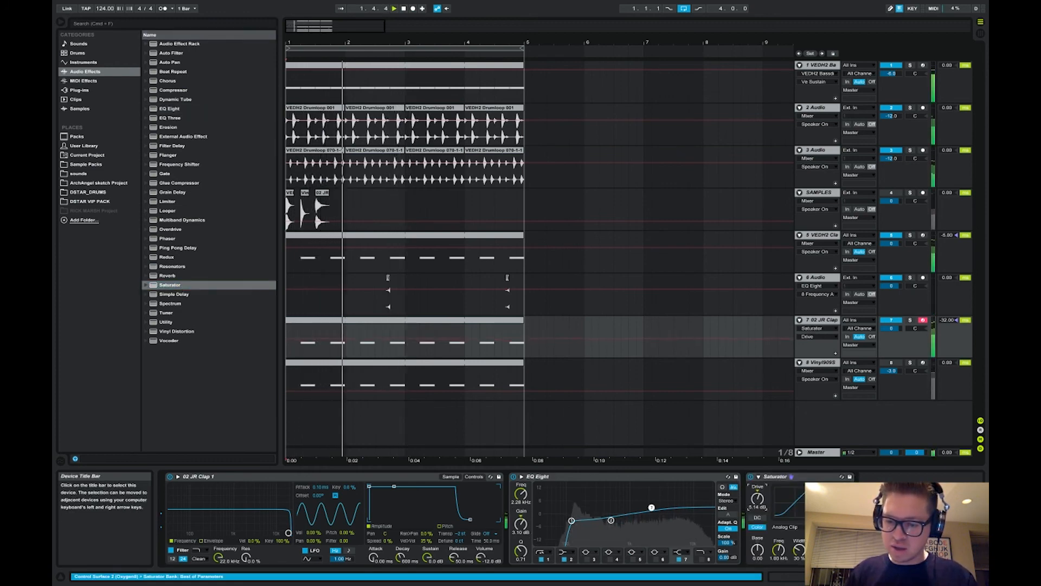
drag(759, 502, 759, 513)
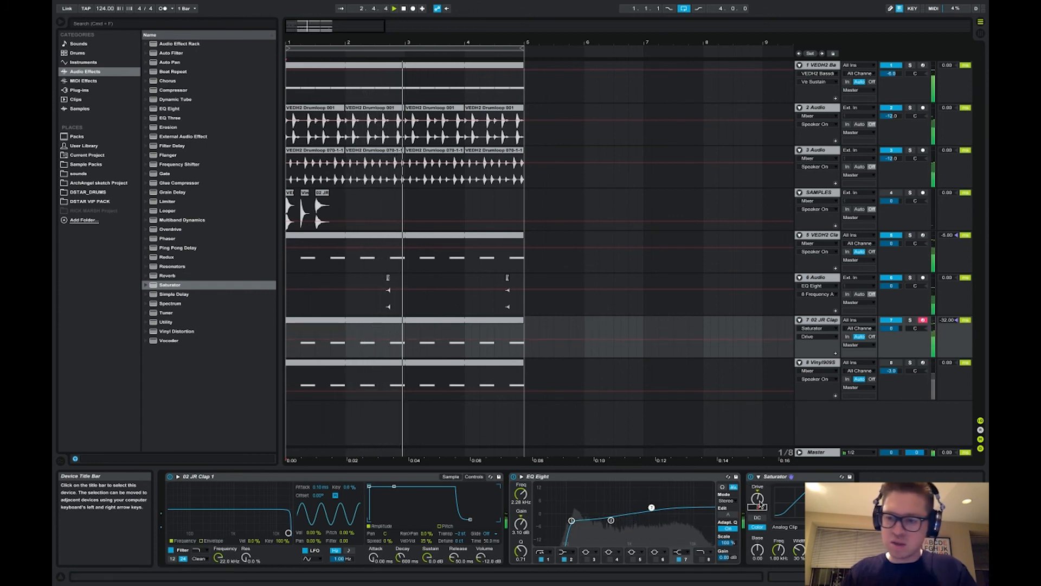
Lower the VEDH2 Clap, reversed clap and 02 JR Clap tracks together to -6 dB and play the beat
click(820, 236)
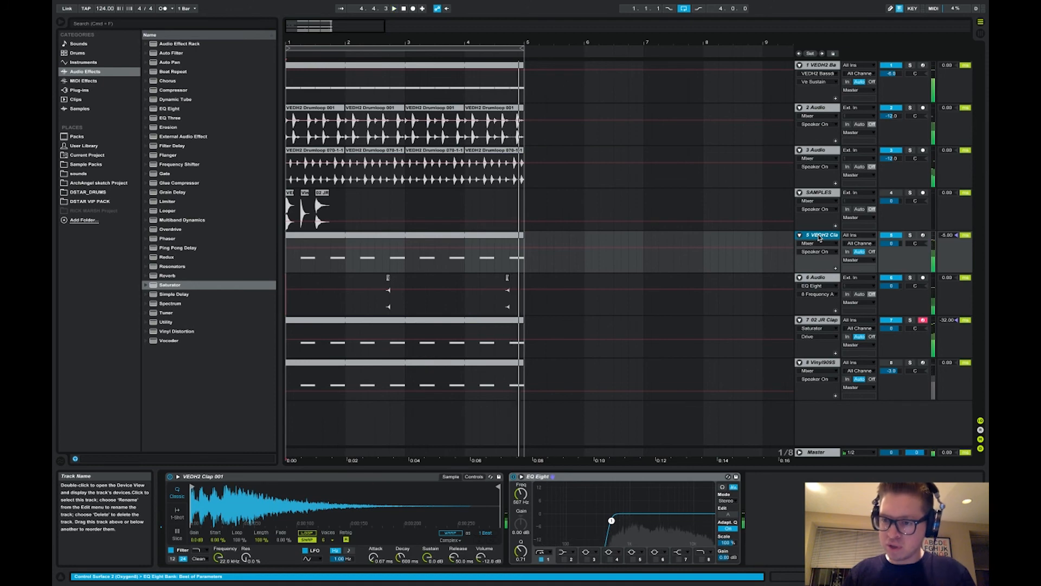
click(819, 321)
shift+click(821, 235)
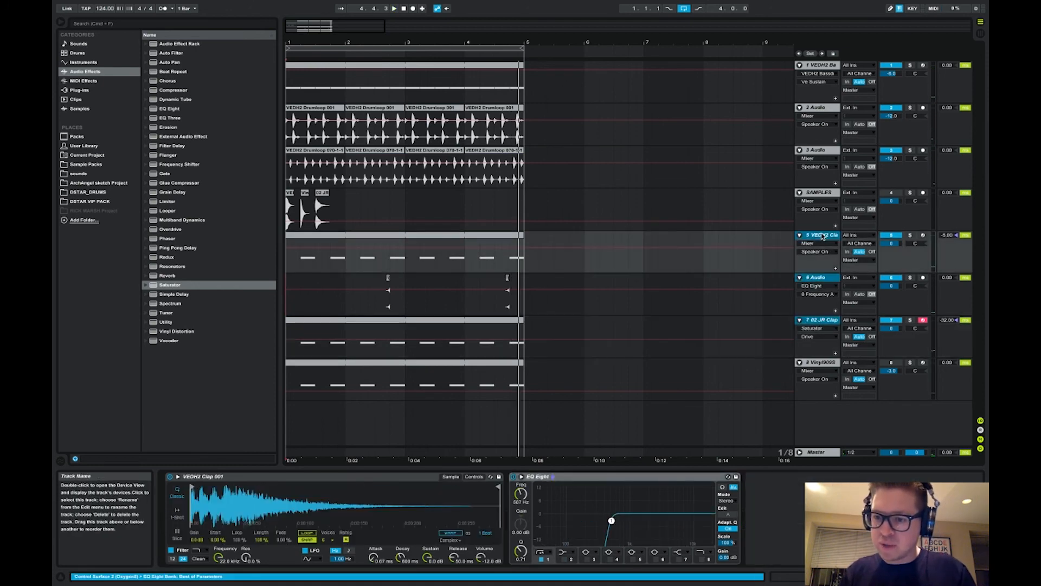
key(super+a)
click(891, 243)
click(845, 245)
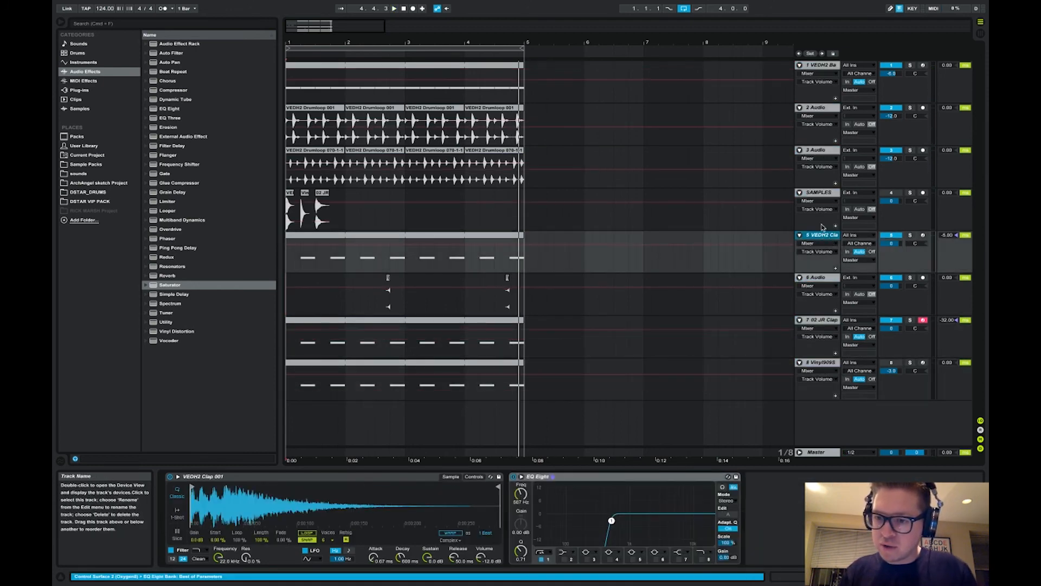
shift+click(830, 320)
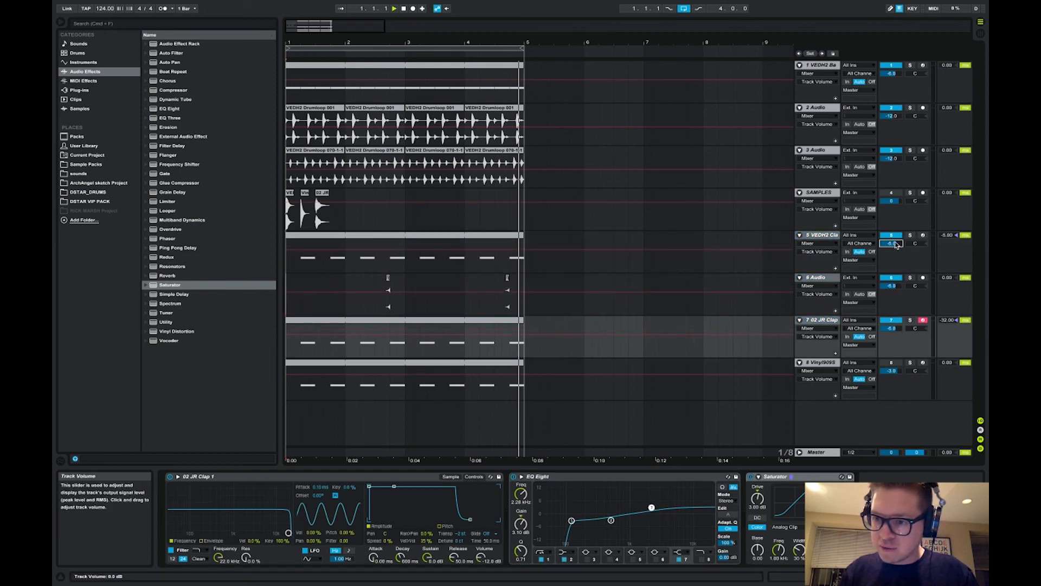
key(space)
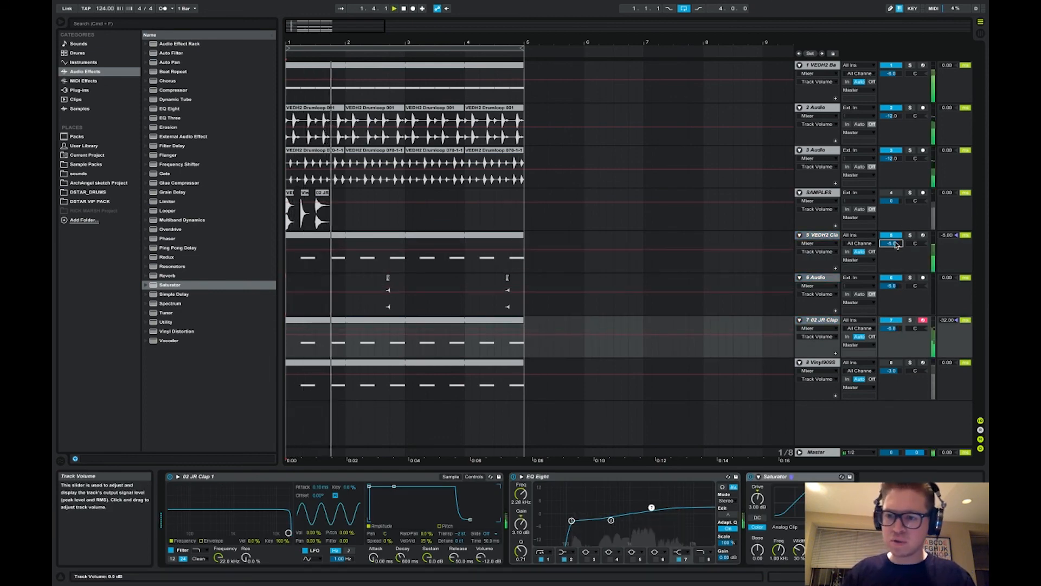
Lower the two drum loop tracks, 2 Audio and 3 Audio, together to -14 dB
click(825, 151)
shift+click(820, 108)
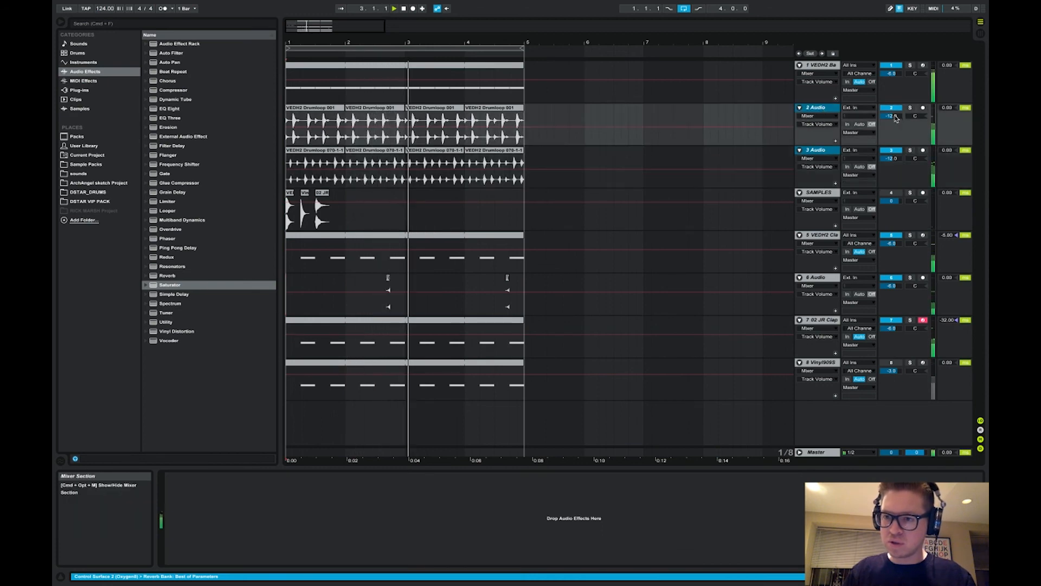
drag(898, 119, 898, 133)
Raise the VEDH2 Clap, reversed clap and 02 JR Clap tracks together to -3.9 dB and stop playback
click(822, 234)
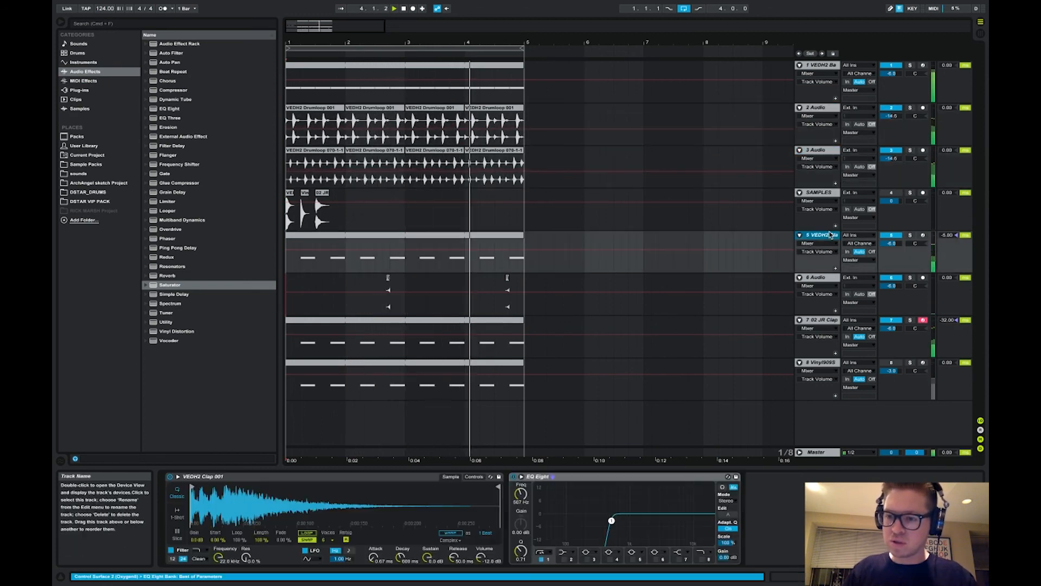
shift+click(824, 320)
drag(891, 328, 891, 317)
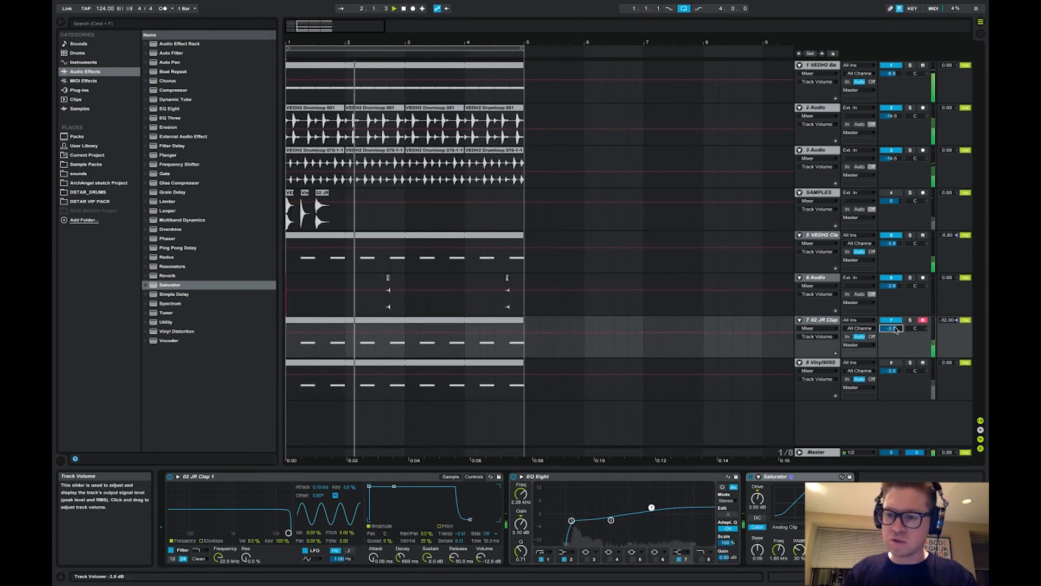
click(820, 279)
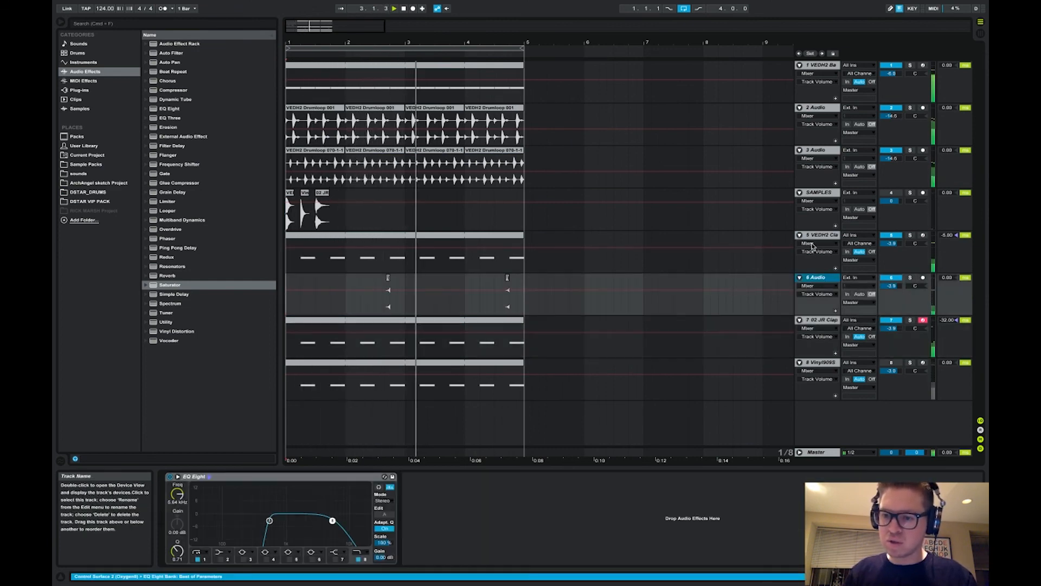
key(space)
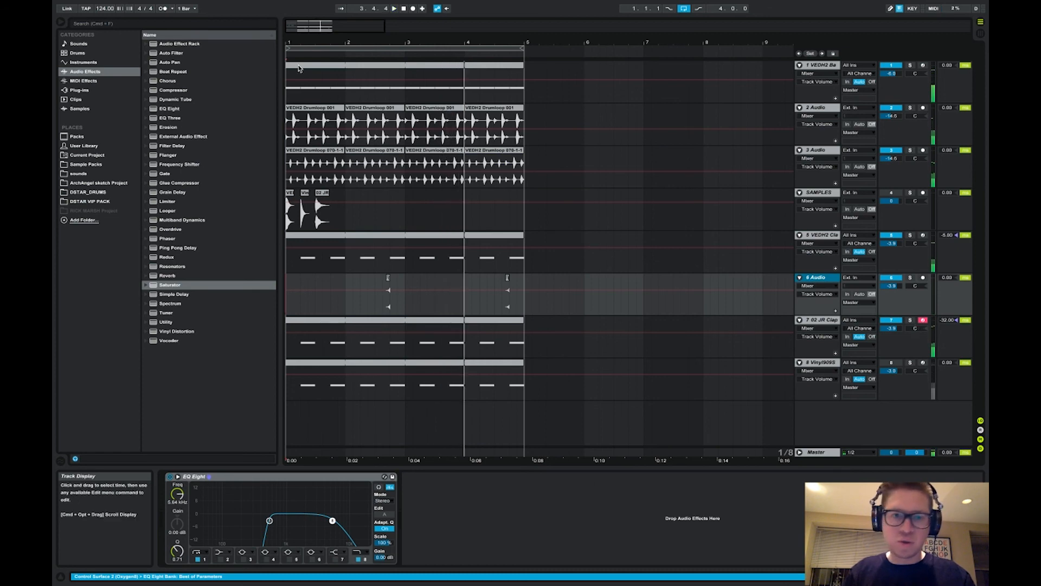
drag(651, 42, 653, 57)
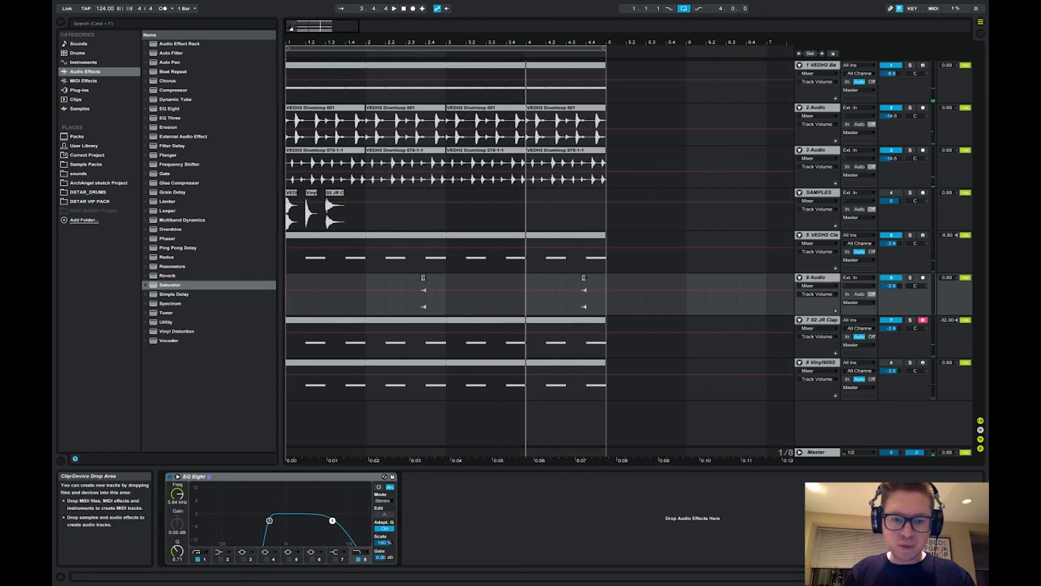
click(823, 358)
click(811, 239)
right_click(810, 239)
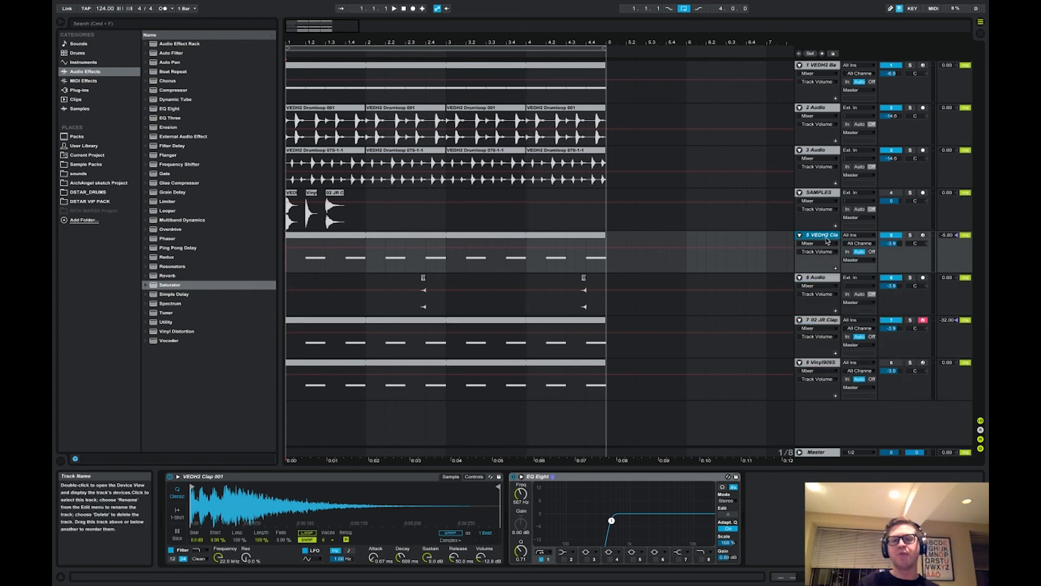
right_click(822, 321)
click(821, 322)
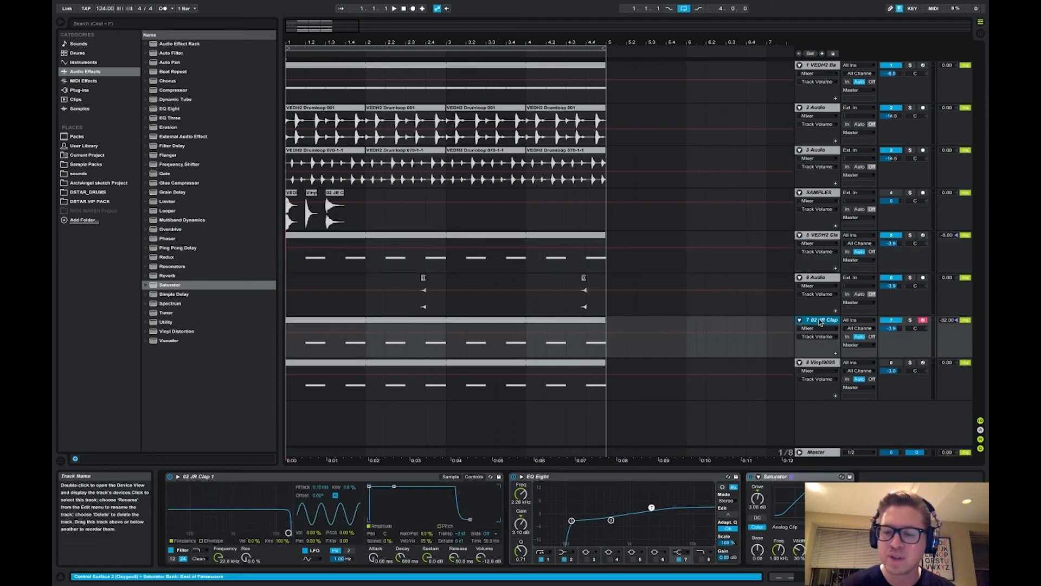